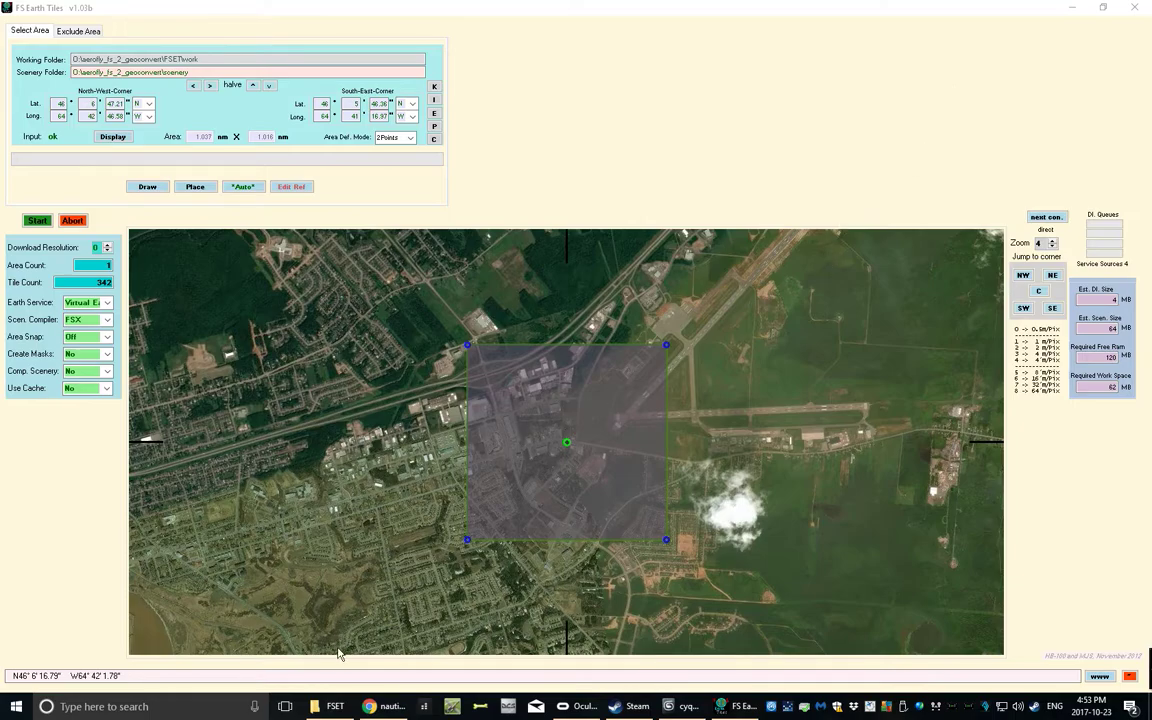
# Open the cyqm TSC scenery file from the Aerofly CYQM folder in Notepad++
pyautogui.click(349, 706)
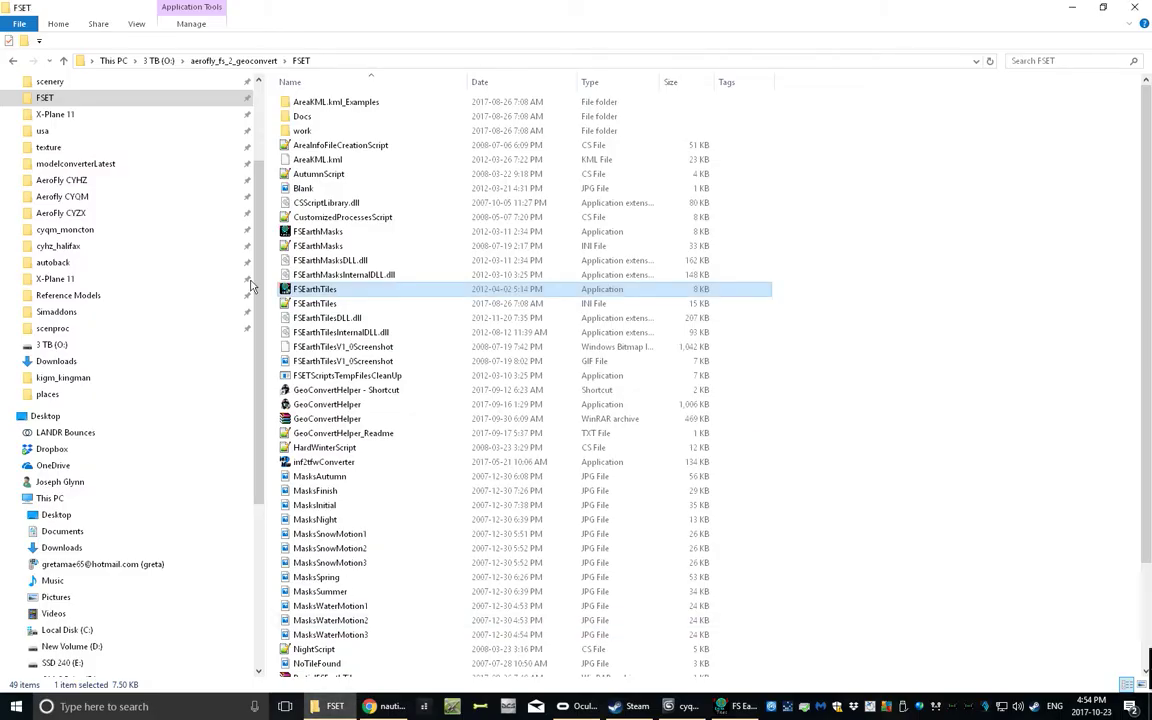
pyautogui.click(95, 198)
pyautogui.scroll(-8, 363, 447)
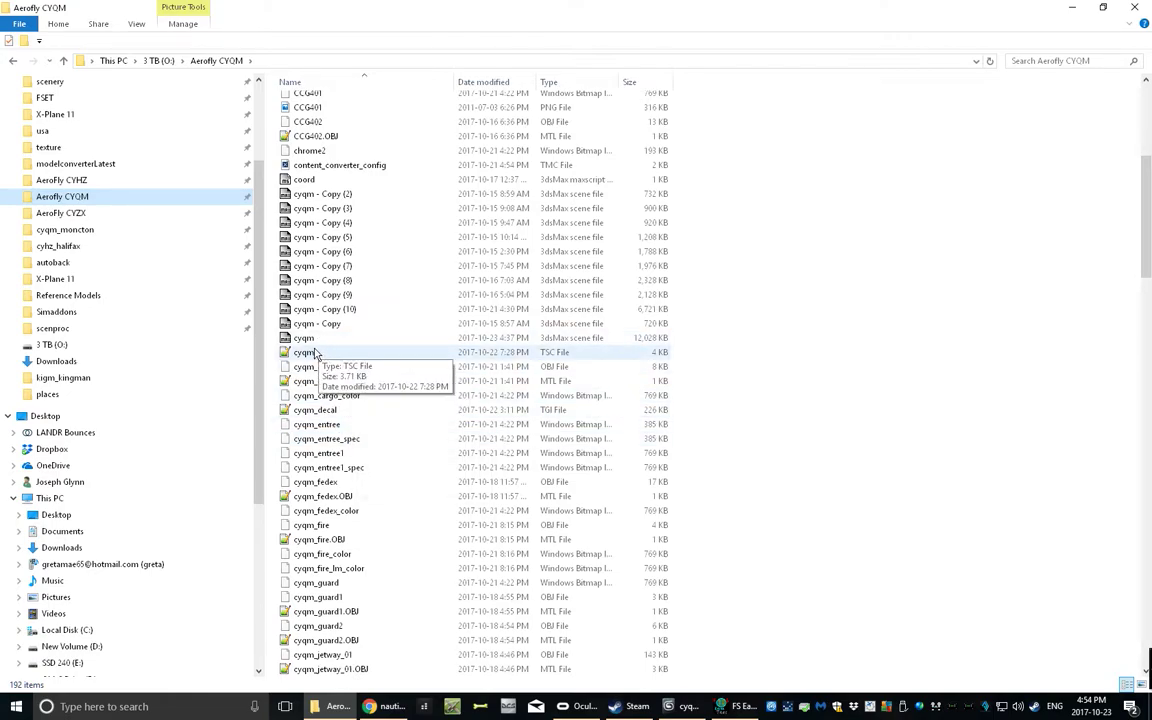
pyautogui.click(322, 355)
pyautogui.doubleClick(322, 355)
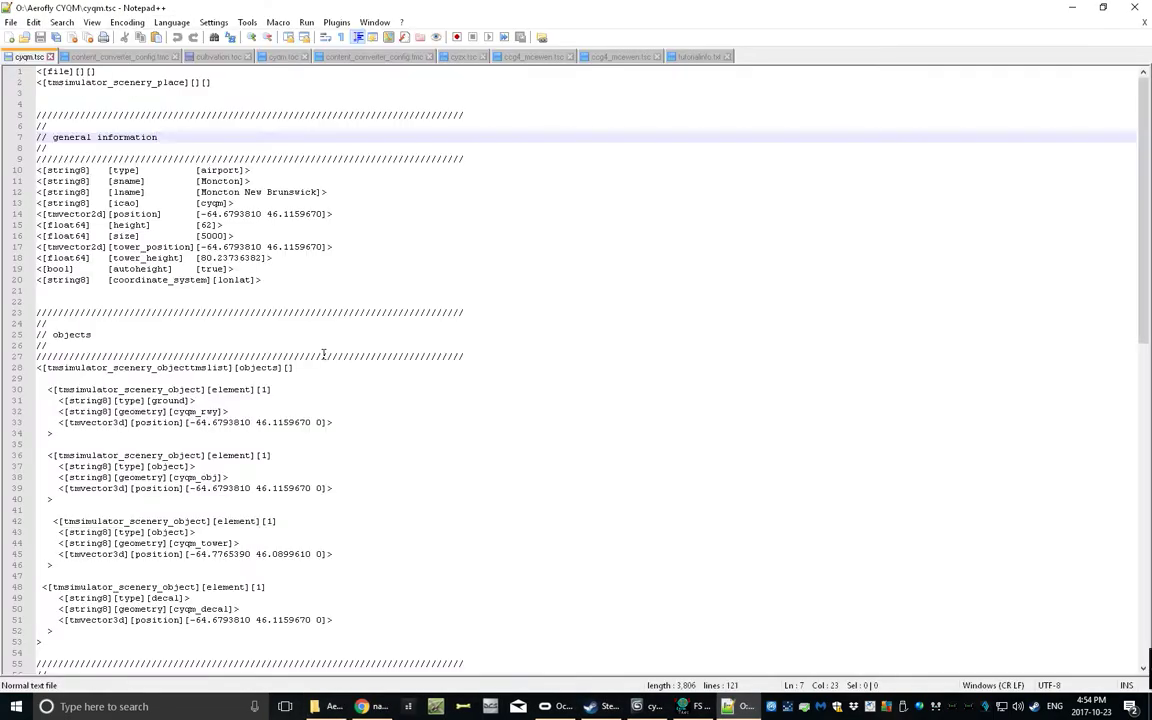
# Examine the cyqm_tower object entry and its position line in the objects section of the TSC file
pyautogui.scroll(-3, 331, 367)
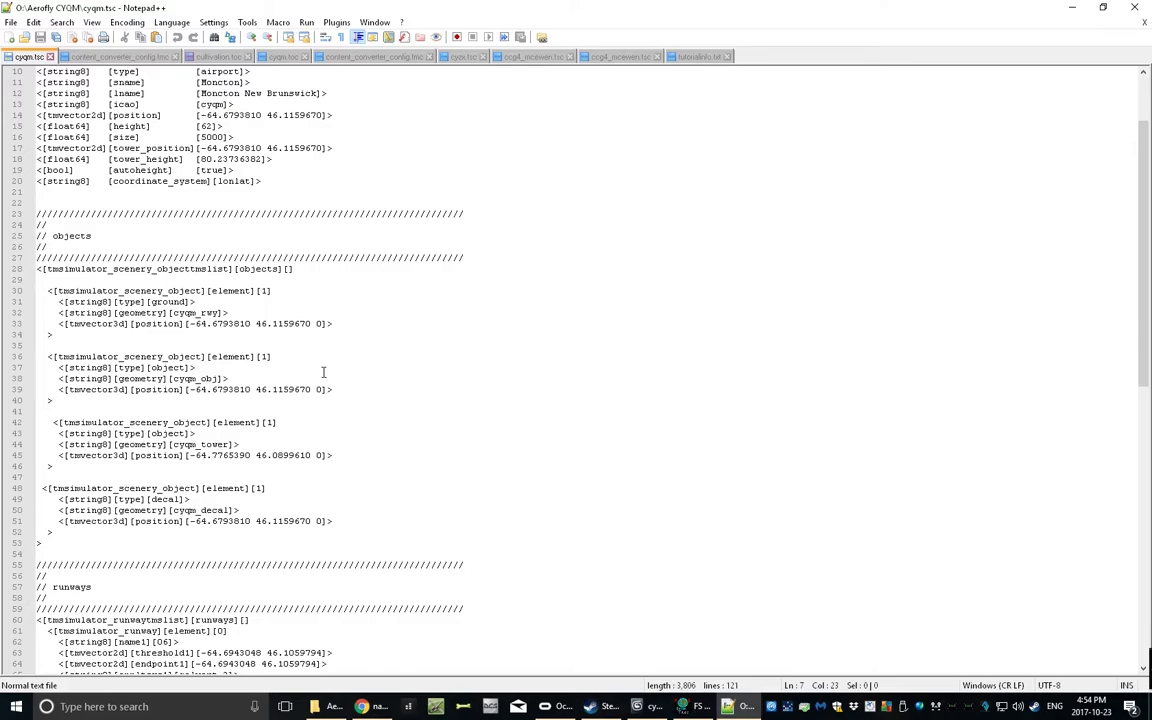
pyautogui.moveTo(37, 422); pyautogui.dragTo(61, 466)
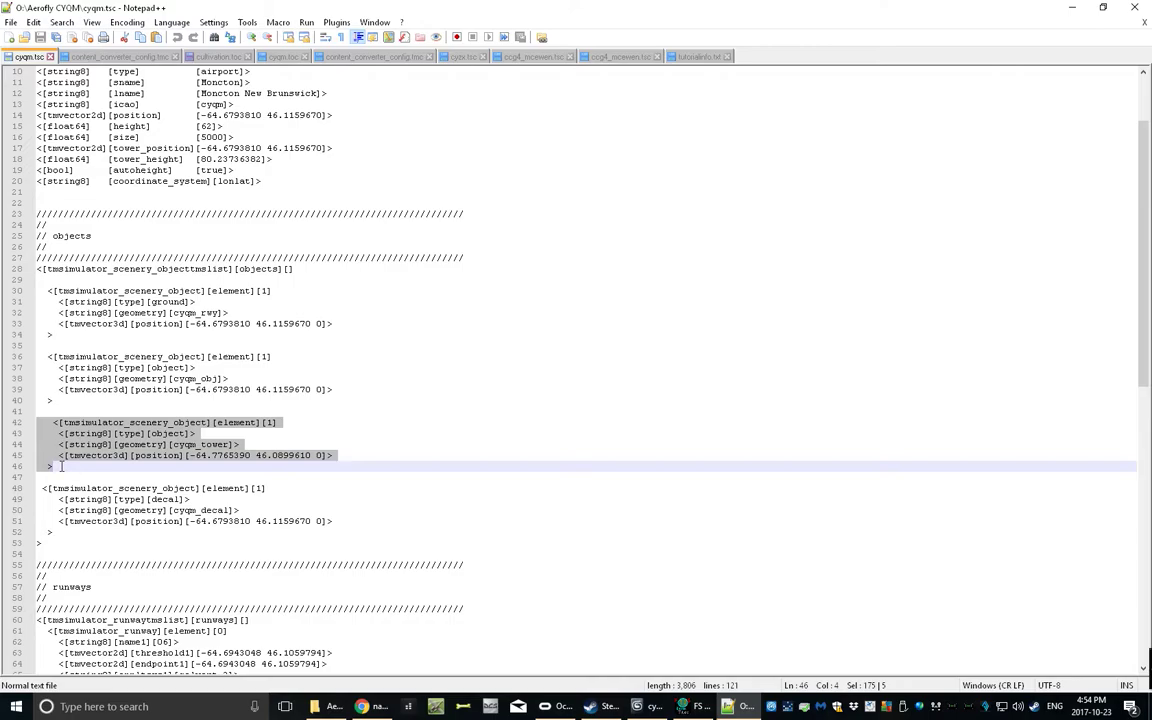
pyautogui.click(61, 466)
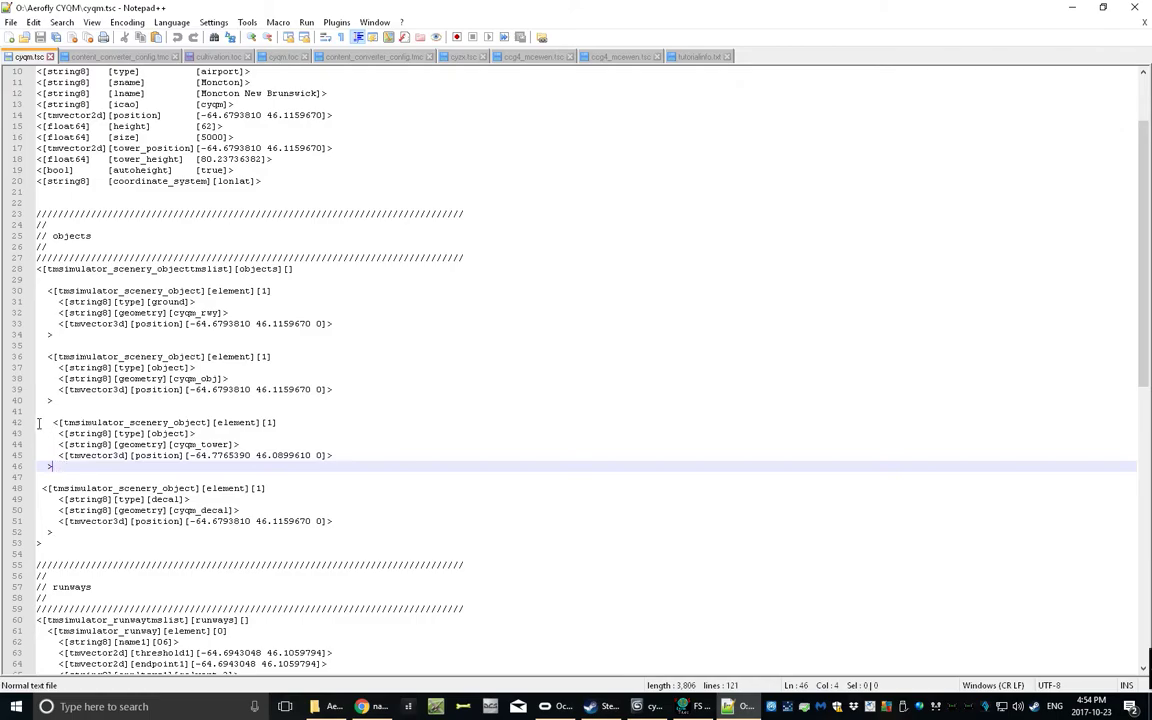
pyautogui.moveTo(39, 424); pyautogui.dragTo(61, 466)
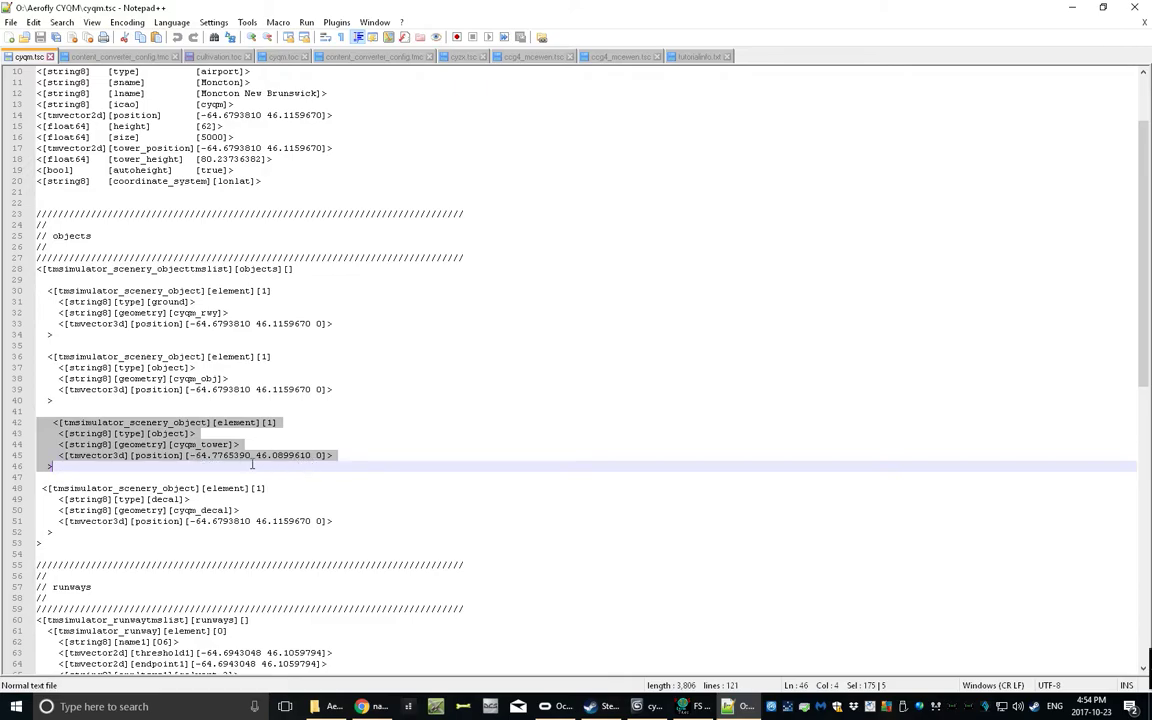
pyautogui.click(59, 464)
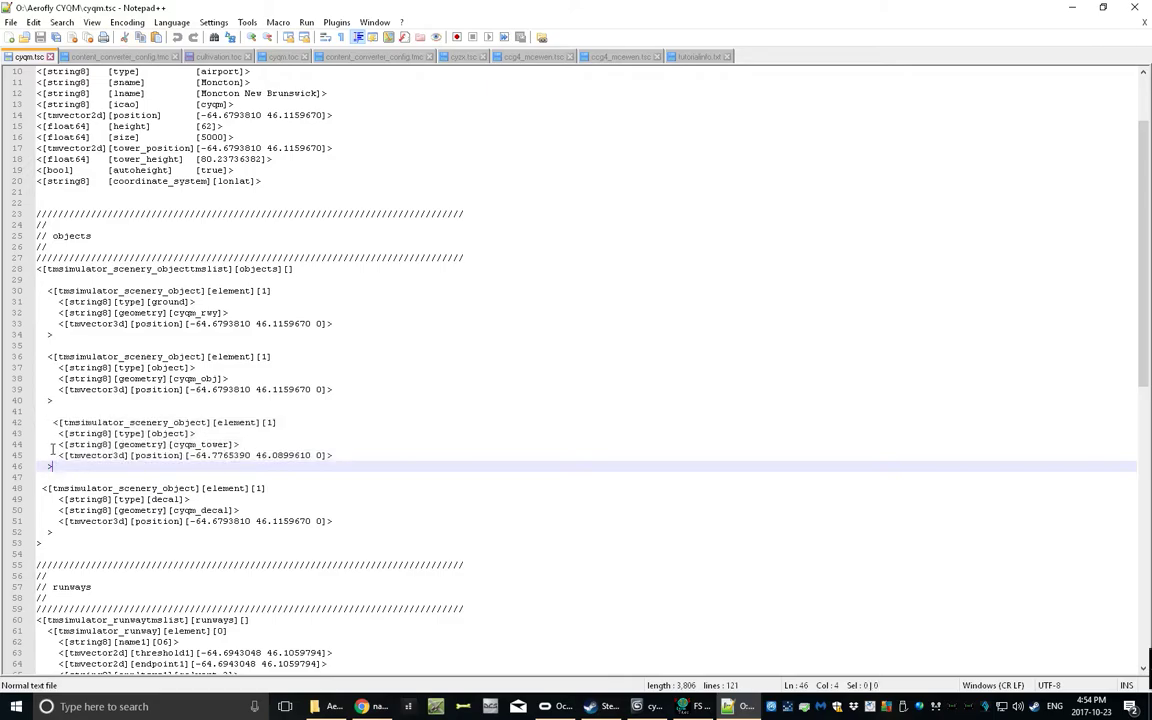
pyautogui.moveTo(39, 424); pyautogui.dragTo(57, 466)
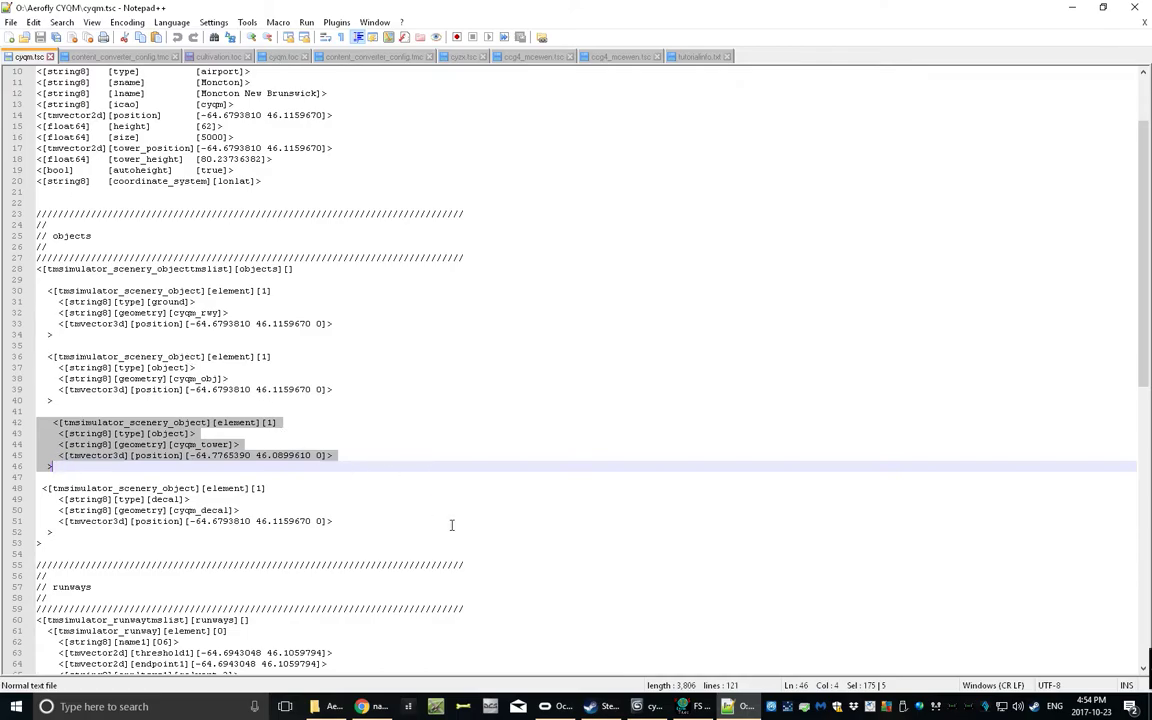
# Switch to 3ds Max and compare the airport's aerial reference plane with the coverage of the FS Earth Tiles map
pyautogui.hotkey('alt', 'Tab')
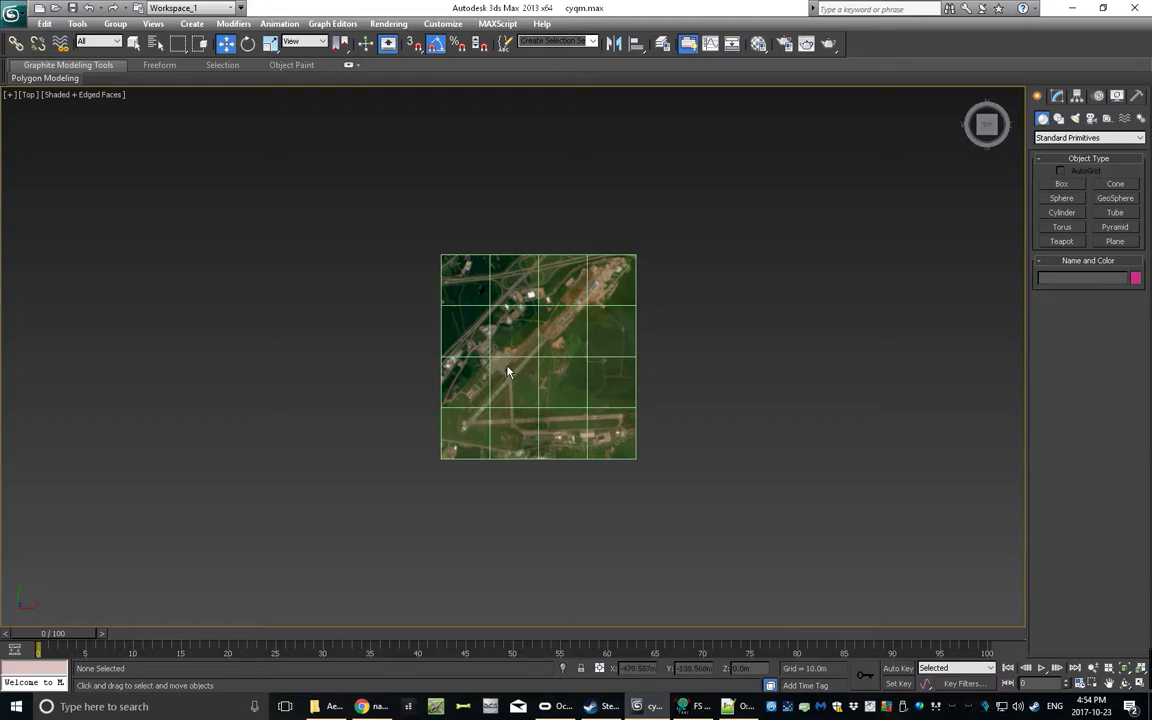
pyautogui.scroll(4, 510, 371)
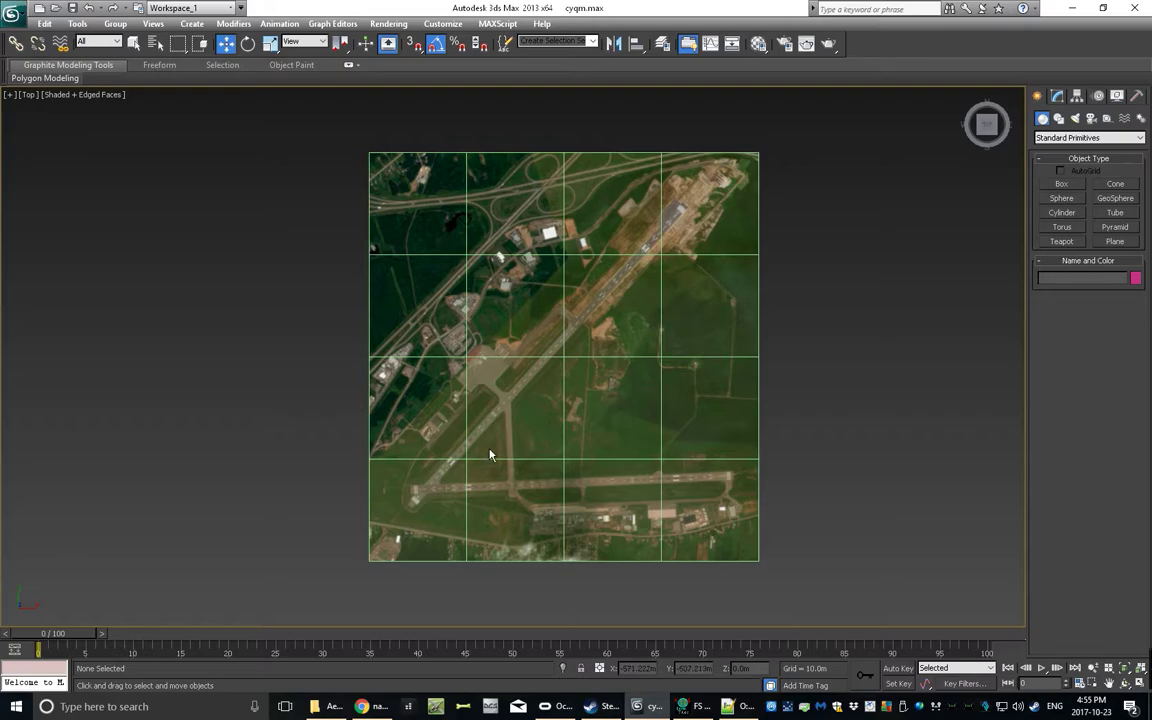
pyautogui.click(695, 707)
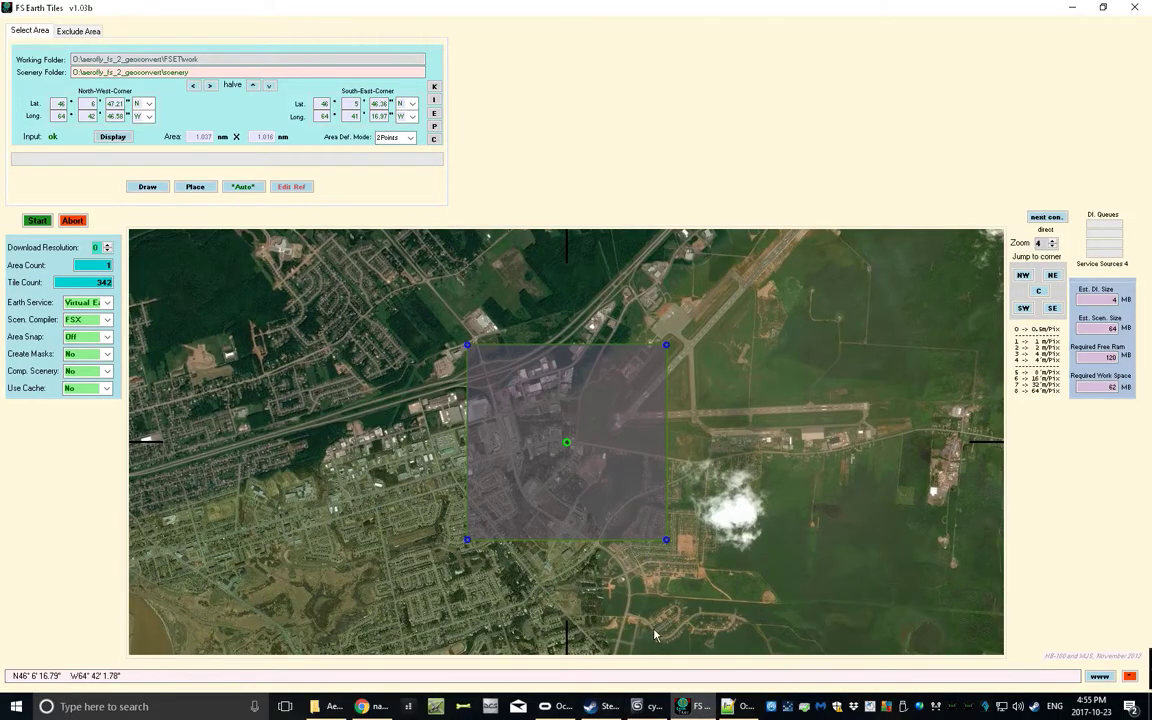
pyautogui.hotkey('alt', 'Tab')
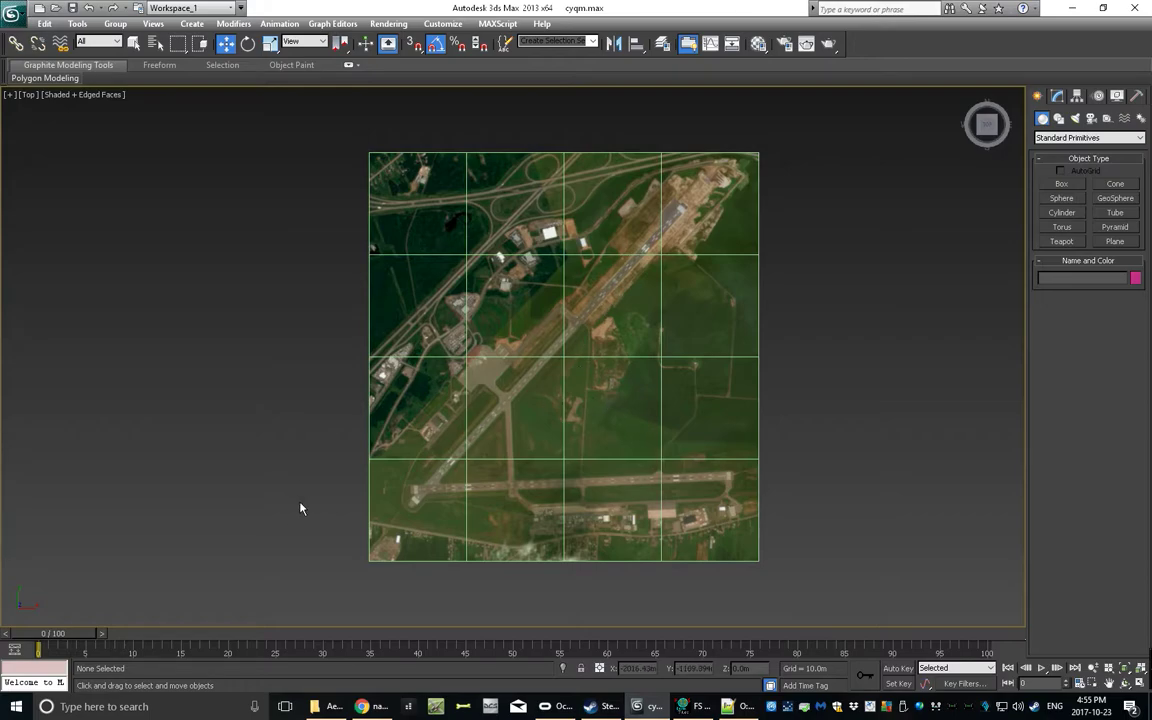
pyautogui.scroll(-3, 362, 484)
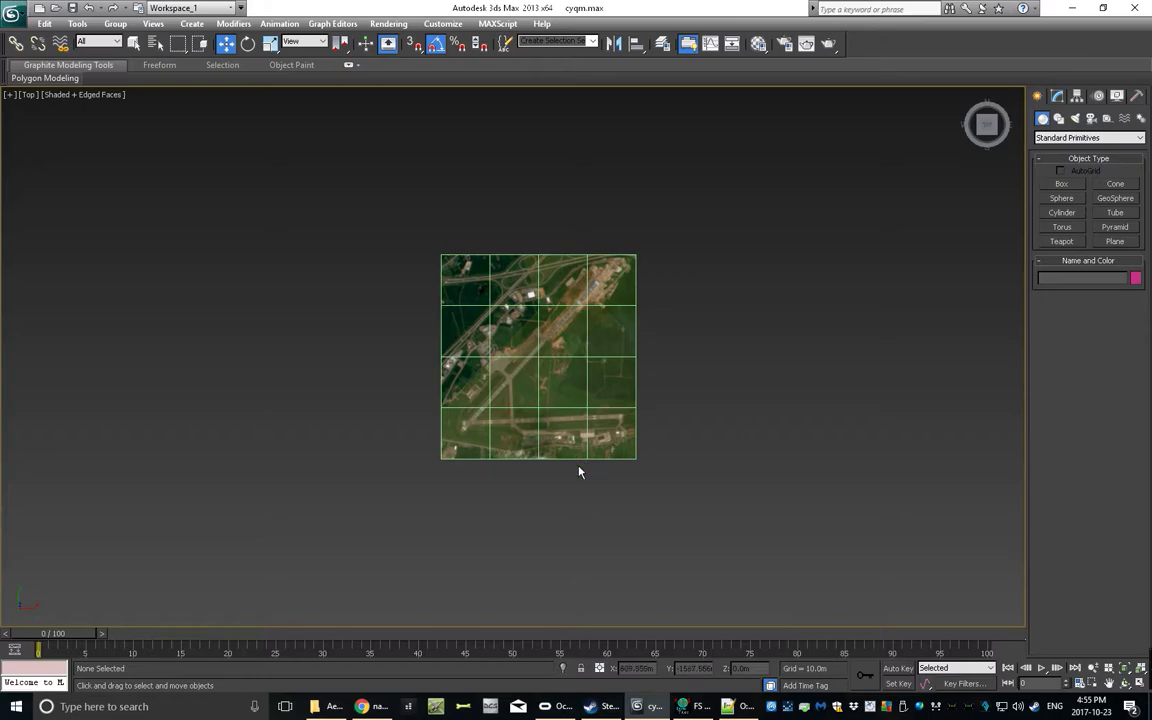
pyautogui.scroll(-3, 593, 501)
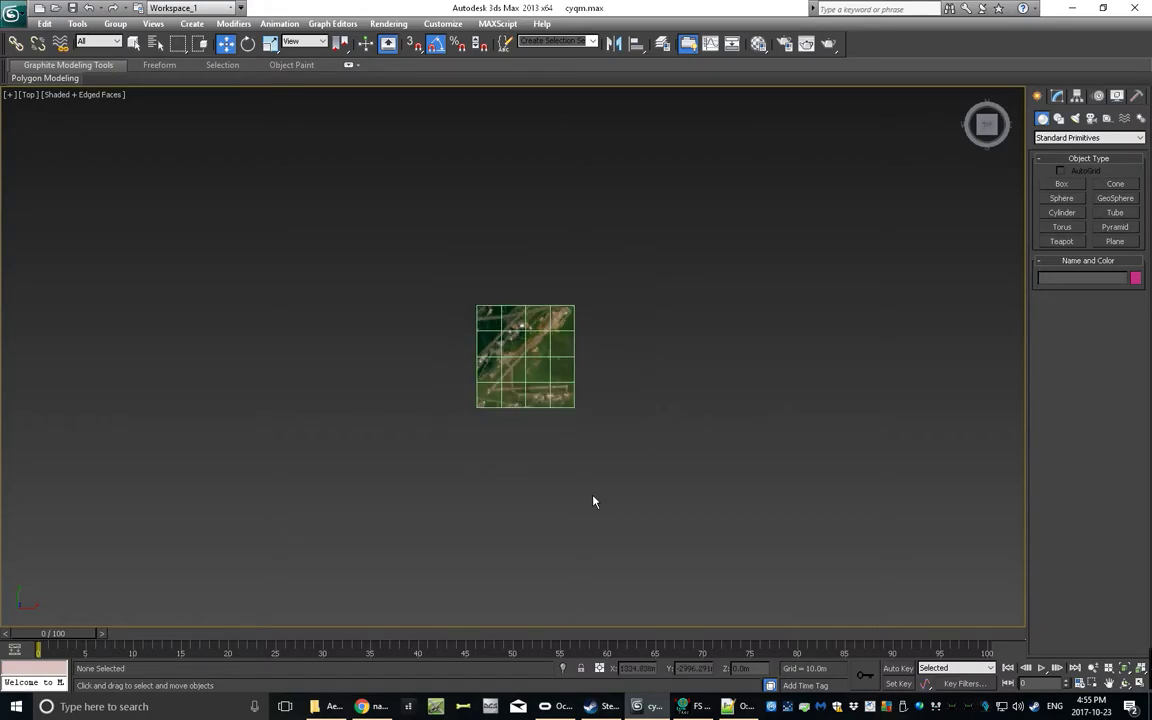
pyautogui.scroll(5, 593, 501)
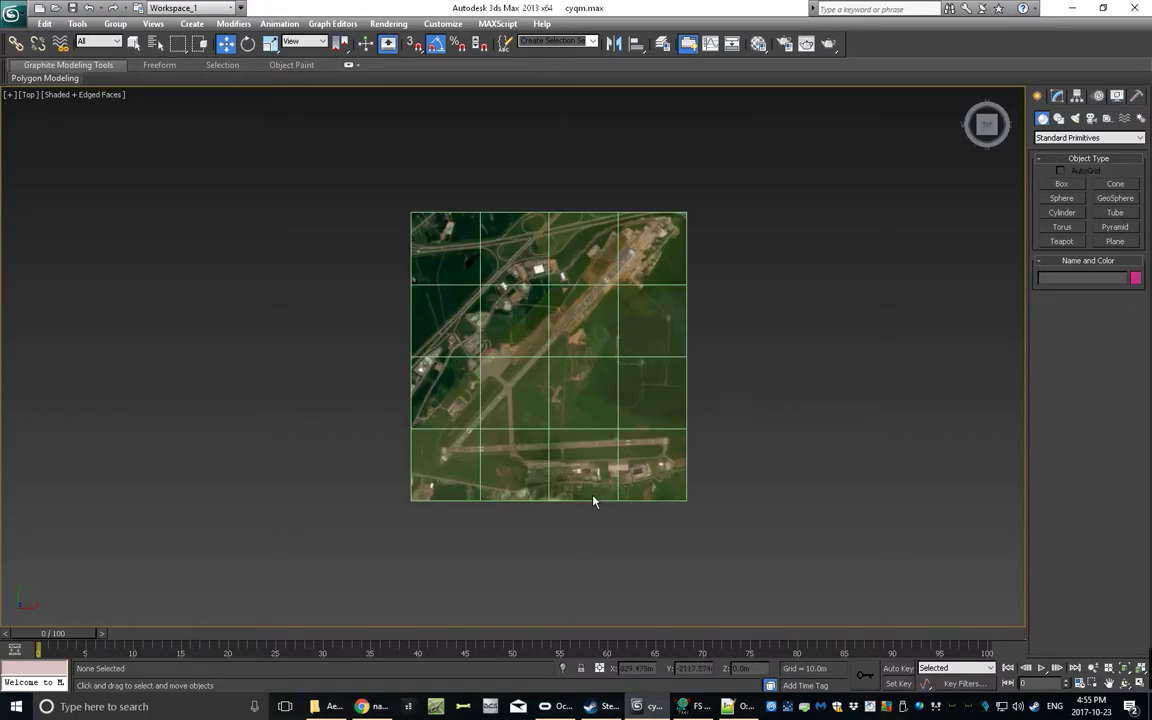
# In FS Earth Tiles, reposition the download area just southwest of the airport, centred on N46° 6' 11.21" W64° 42' 5.17"
pyautogui.click(695, 706)
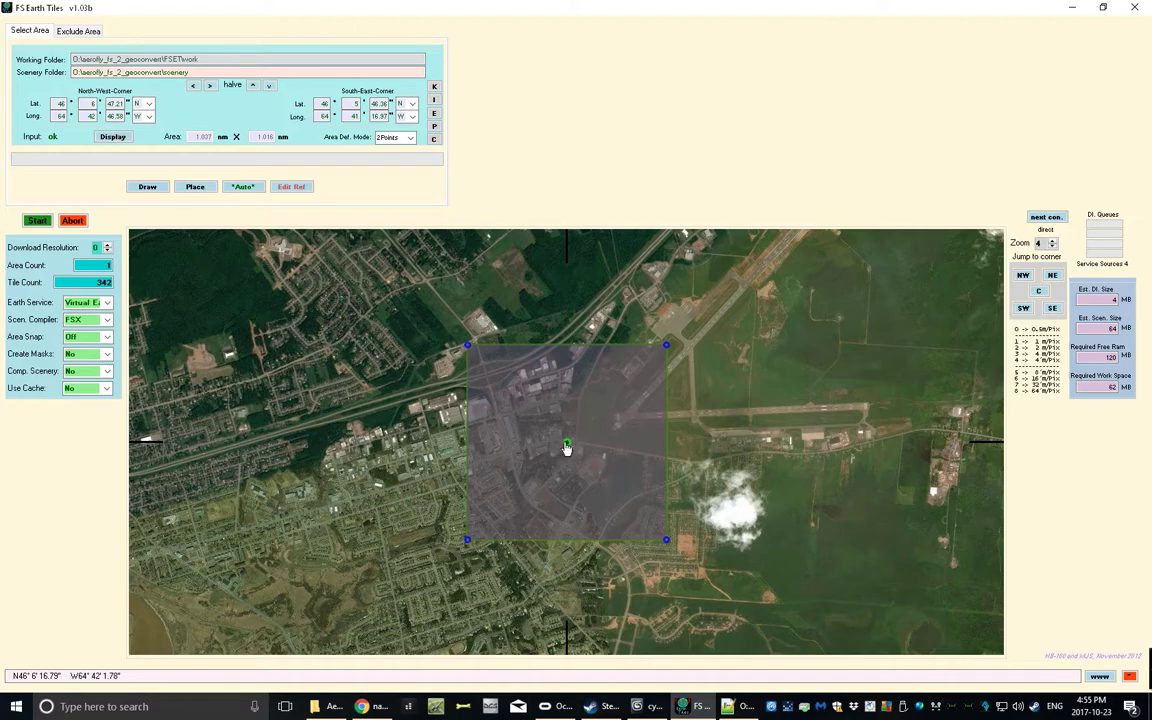
pyautogui.moveTo(568, 444); pyautogui.dragTo(260, 485)
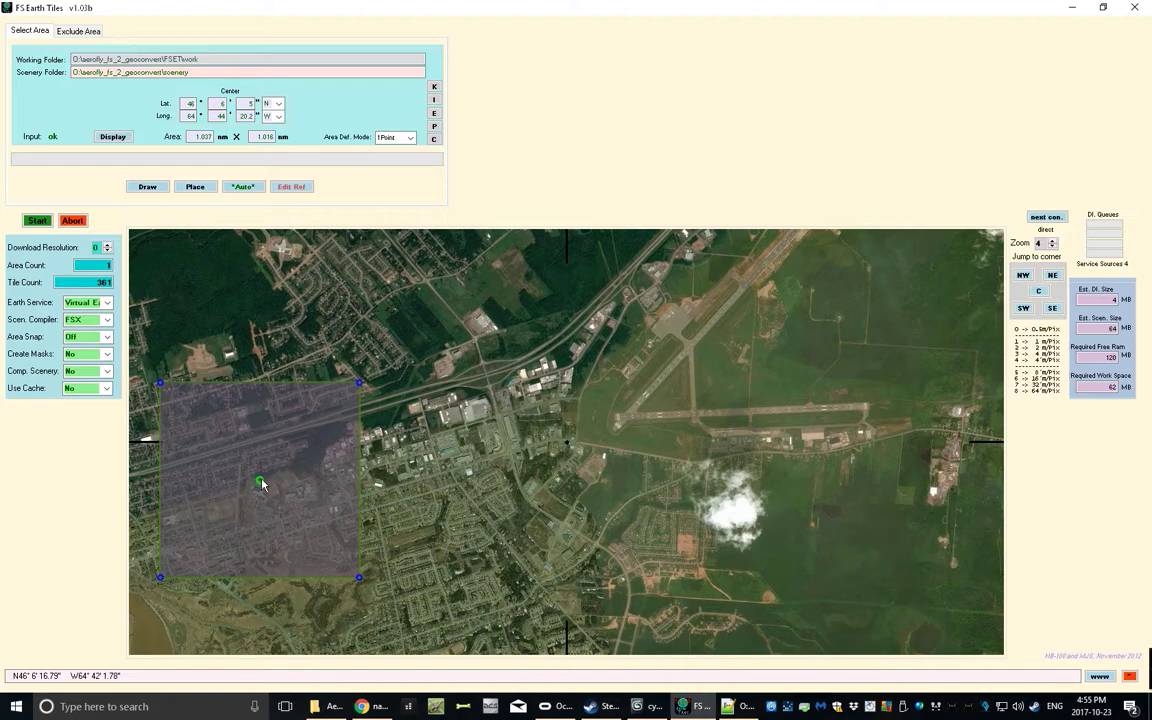
pyautogui.moveTo(262, 484)
pyautogui.mouseDown()
pyautogui.moveTo(570, 444)
pyautogui.moveTo(561, 466)
pyautogui.mouseUp()
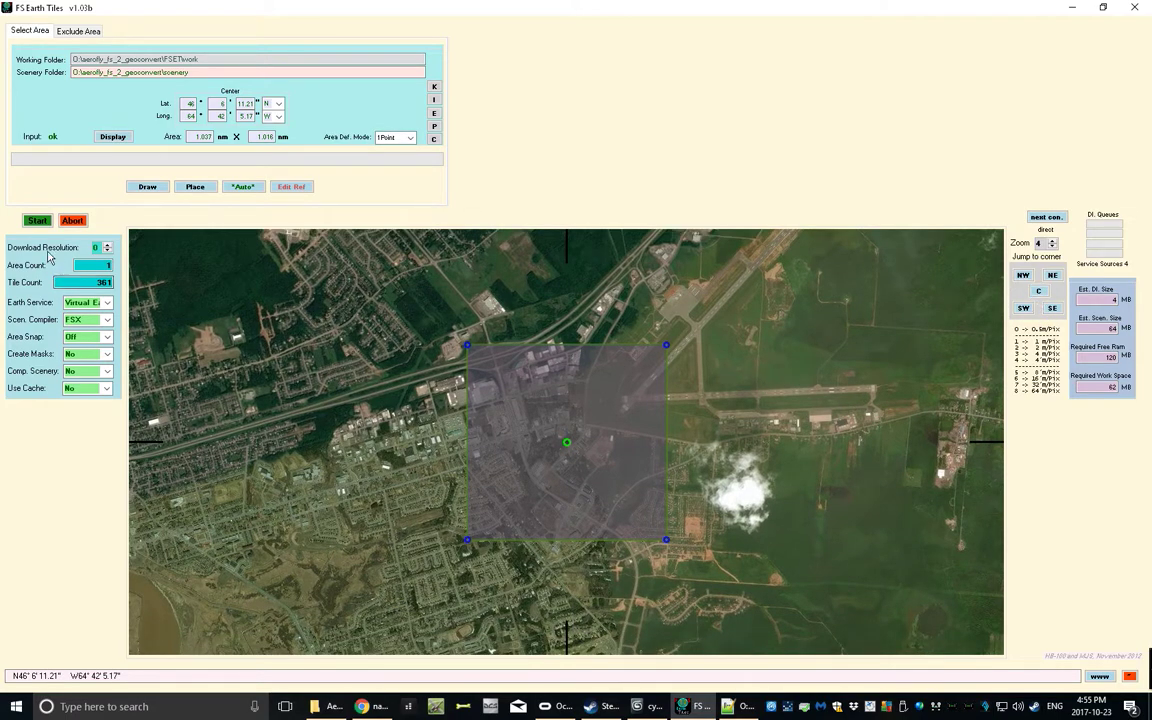
# Download the imagery of the selected area at download resolution 0
pyautogui.doubleClick(95, 248)
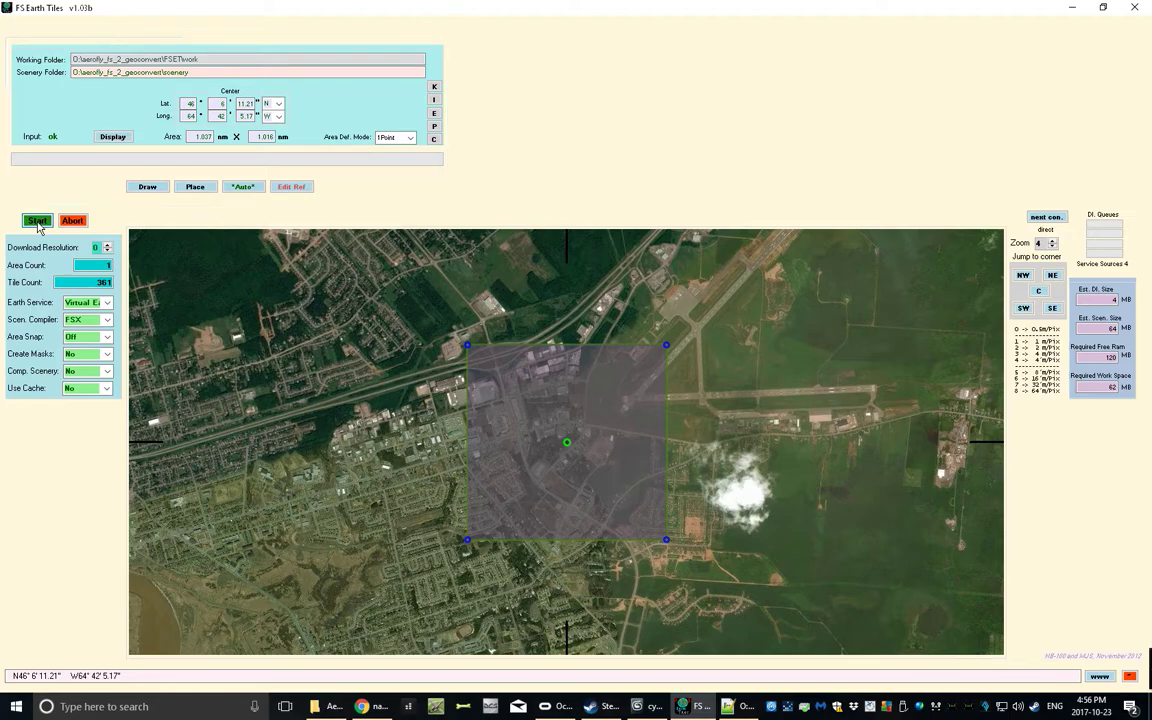
pyautogui.click(37, 222)
pyautogui.click(548, 396)
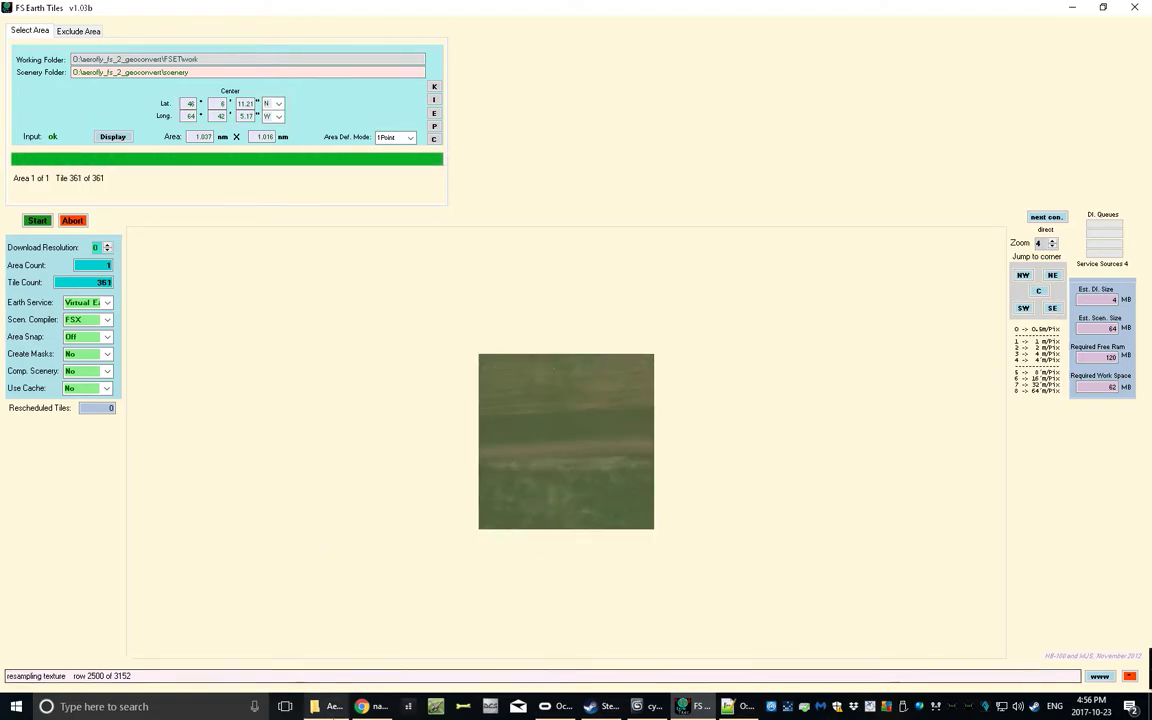
# Open the FSET work folder in File Explorer and check FS Earth Tiles for completion of the area download
pyautogui.click(328, 706)
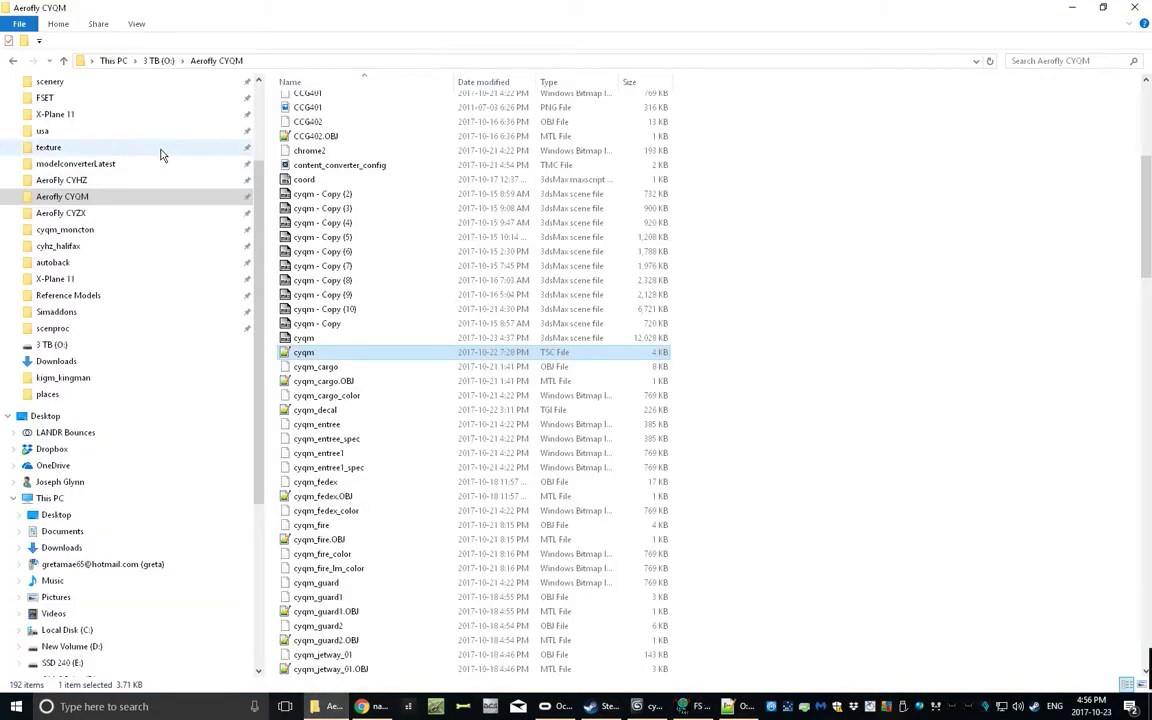
pyautogui.click(63, 97)
pyautogui.doubleClick(302, 131)
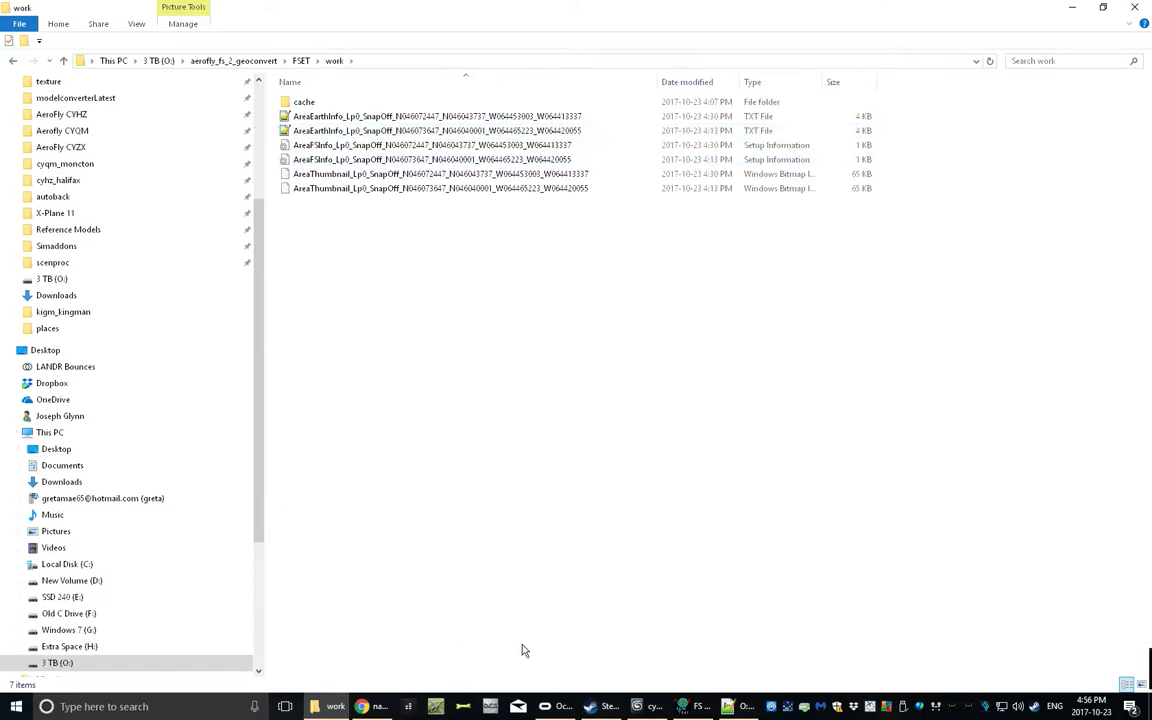
pyautogui.click(686, 707)
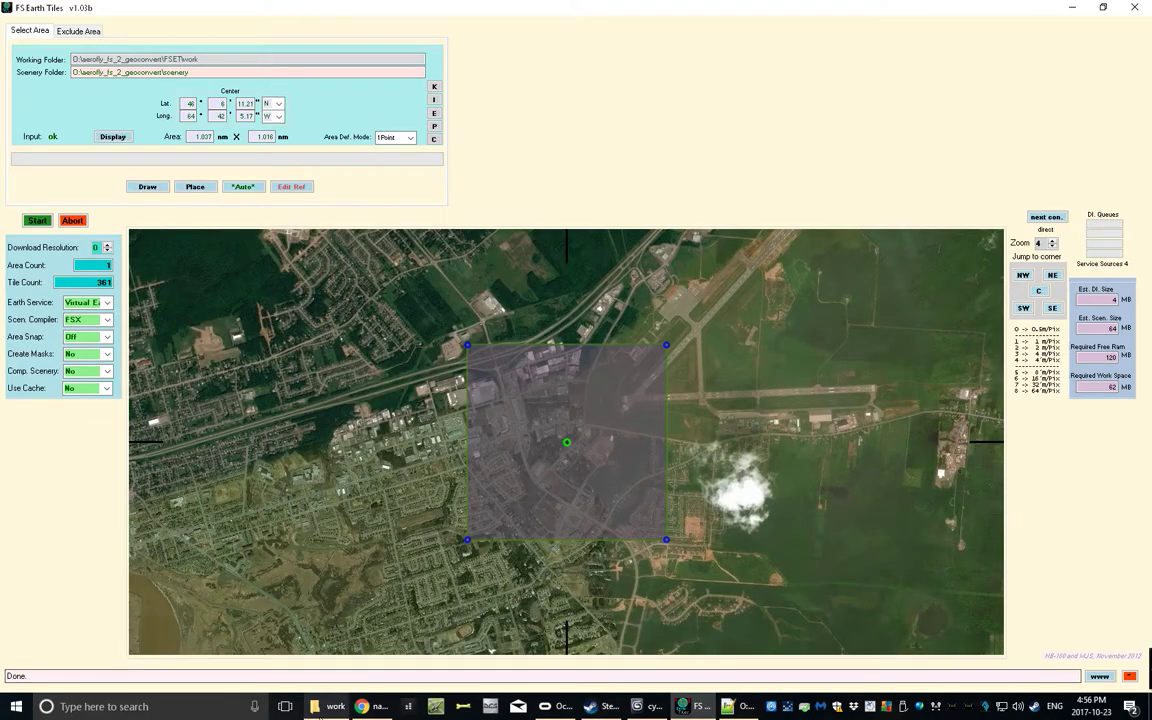
pyautogui.click(327, 706)
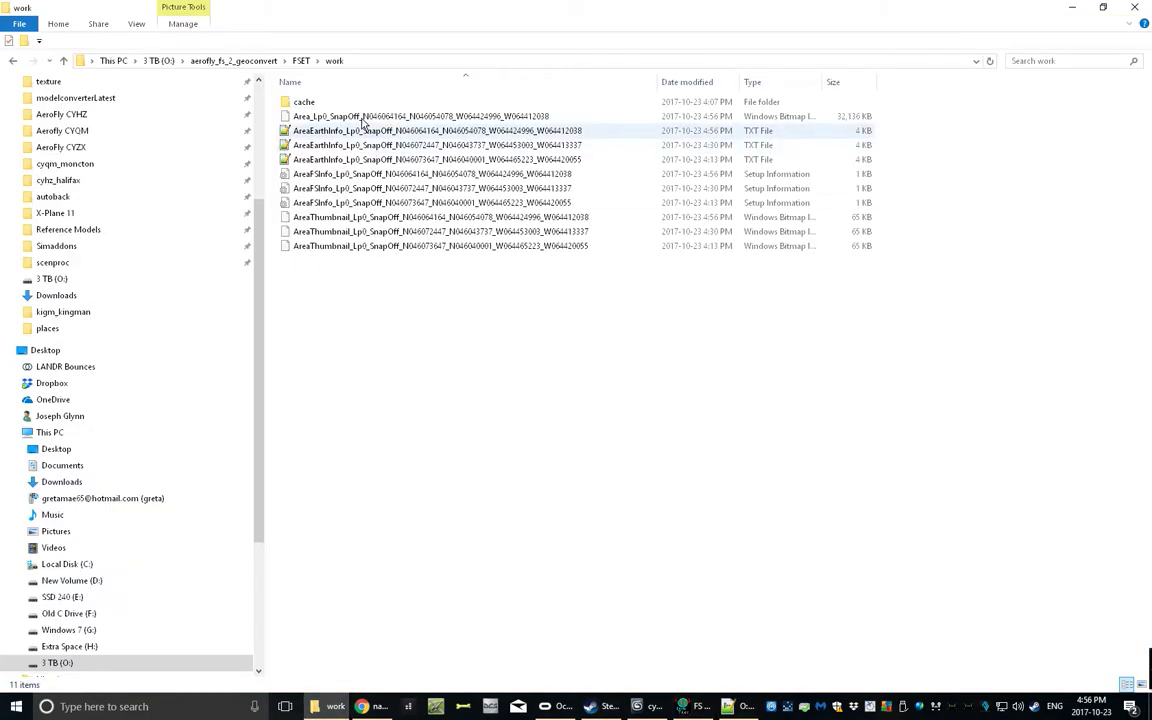
# Rename the newly downloaded area bitmap in the work folder as reference2
pyautogui.click(428, 118)
pyautogui.click(428, 117)
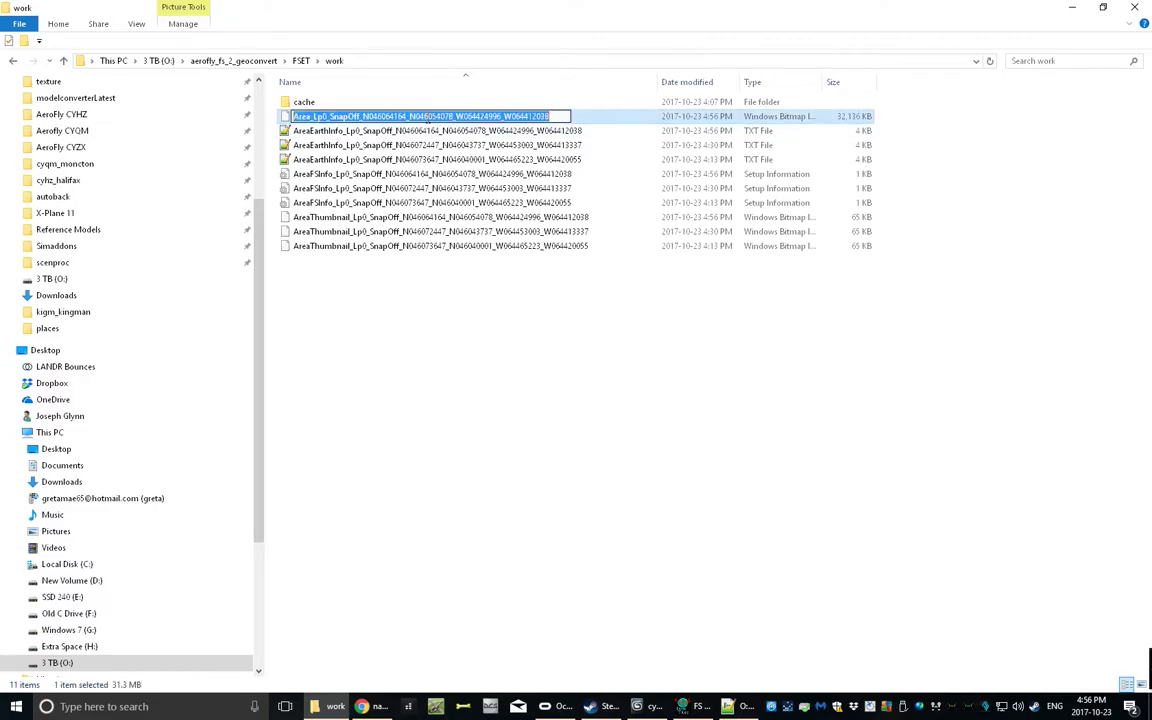
pyautogui.write('refer')
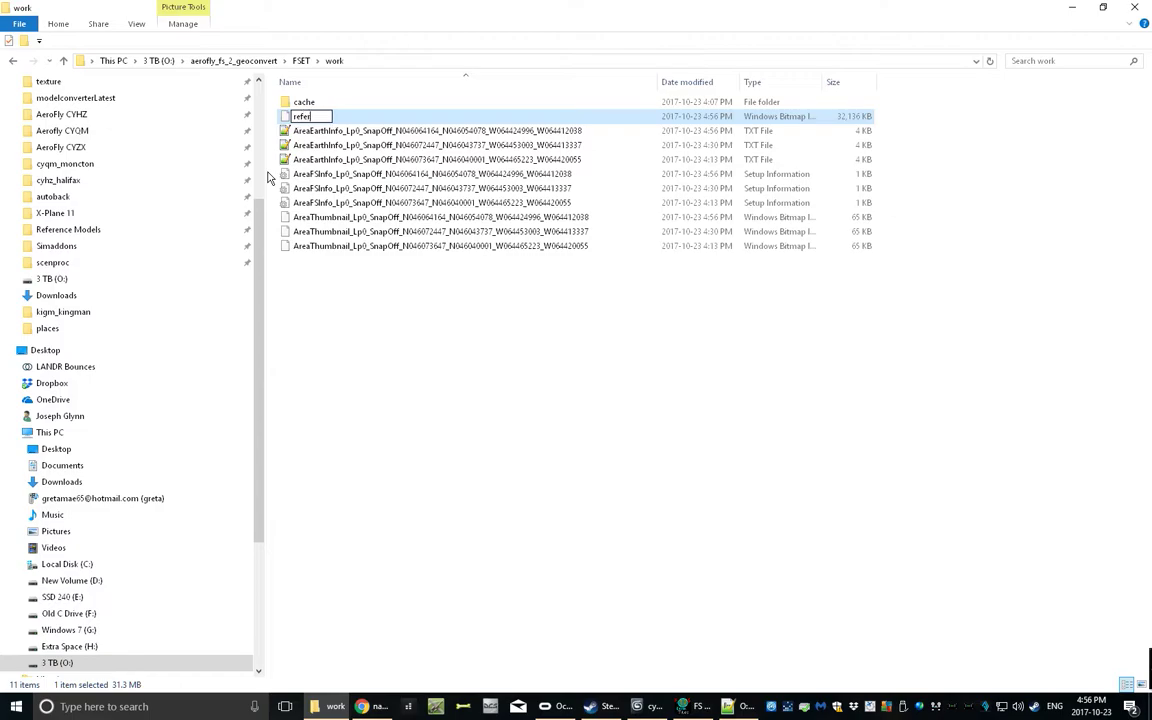
pyautogui.write('ence2')
pyautogui.press('Return')
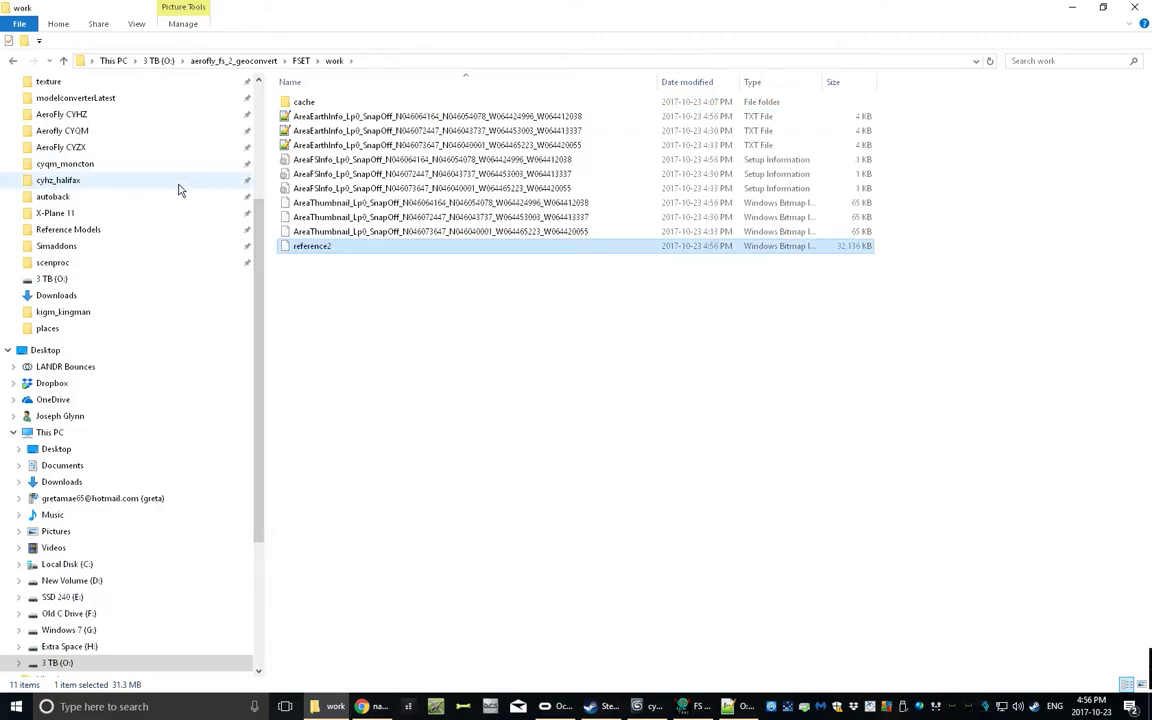
# Paste the reference2 bitmap into the Aerofly CYQM folder, replacing the existing file of that name
pyautogui.click(73, 131)
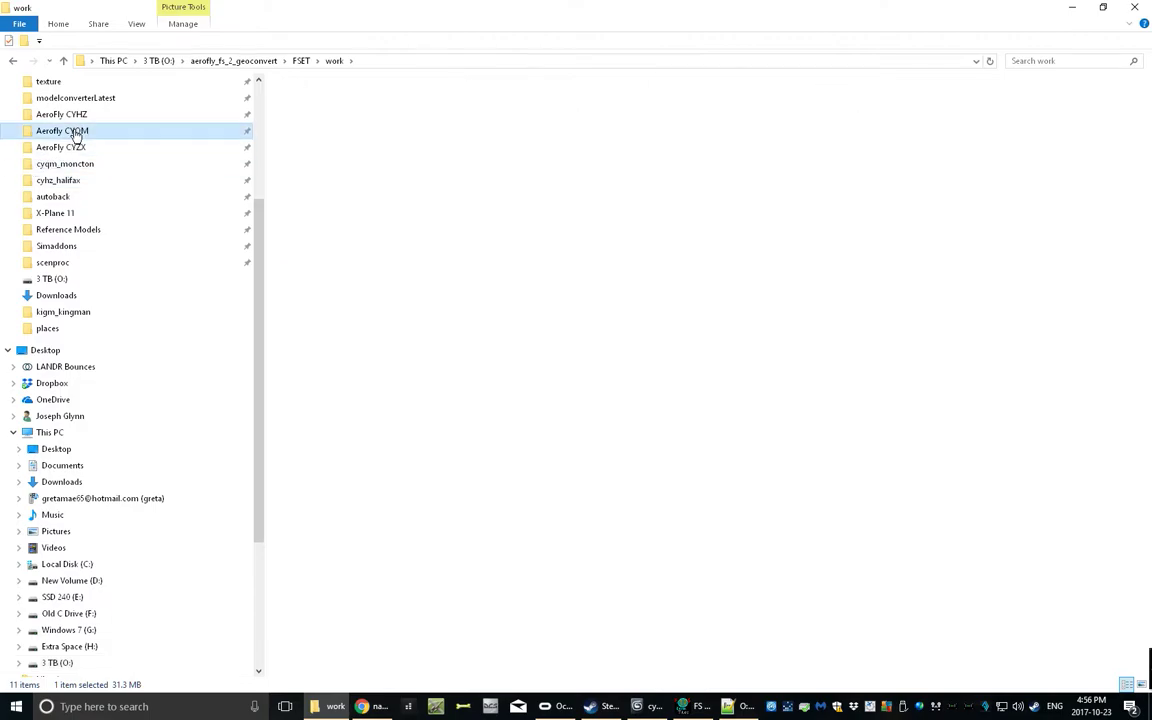
pyautogui.hotkey('ctrl', 'v')
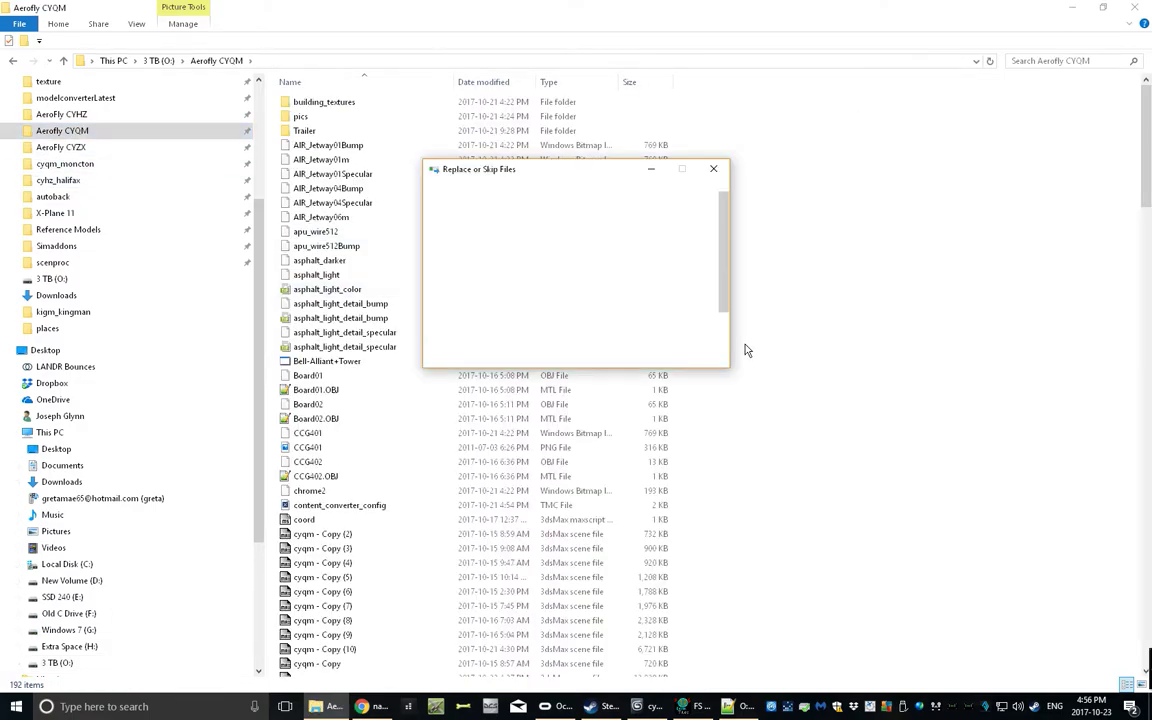
pyautogui.click(699, 255)
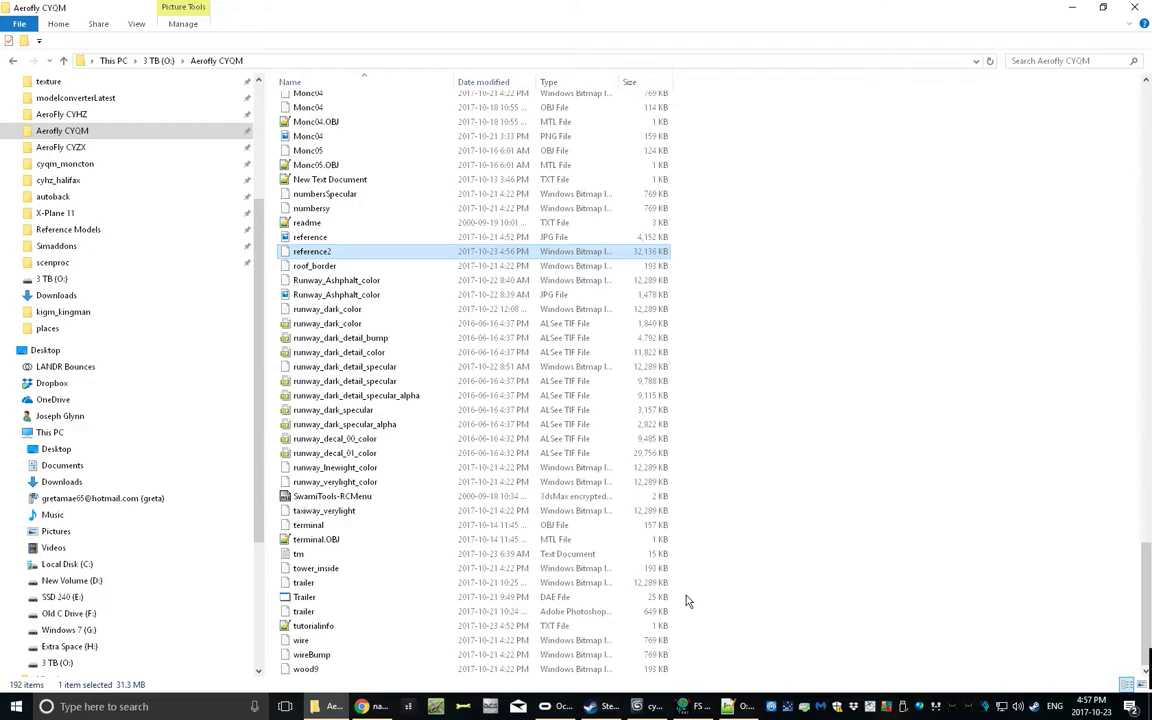
# Copy the download area's centre coordinates from FS Earth Tiles and switch to Chrome
pyautogui.moveTo(663, 702)
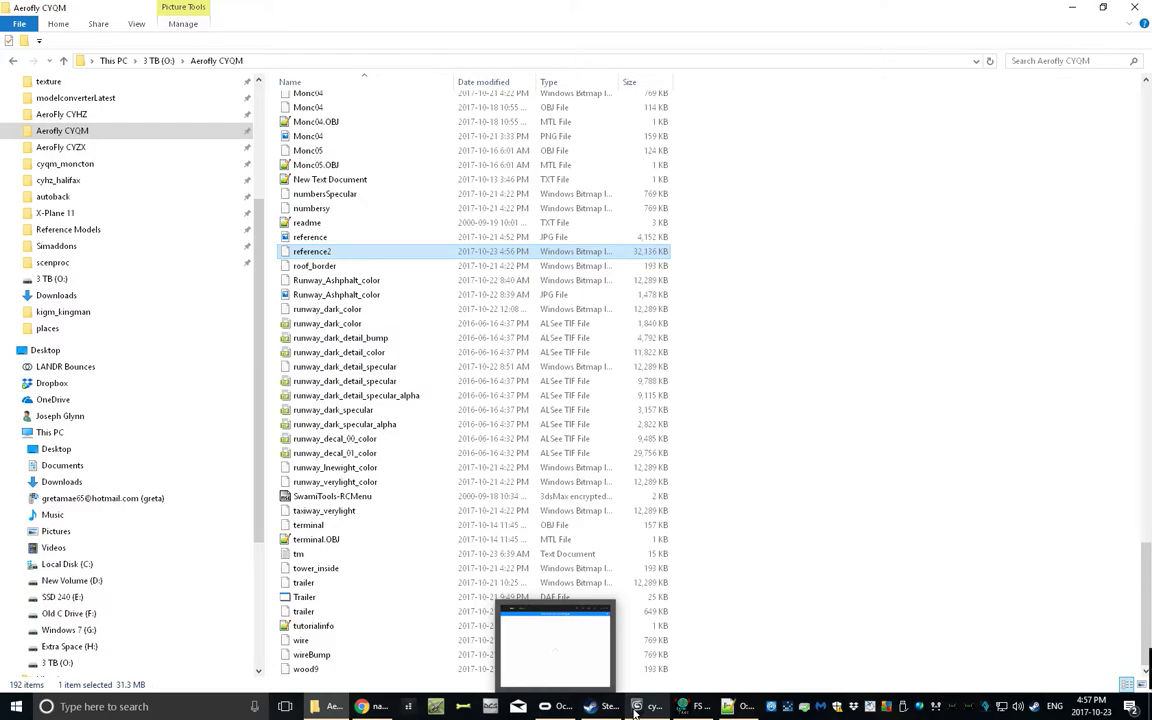
pyautogui.click(692, 708)
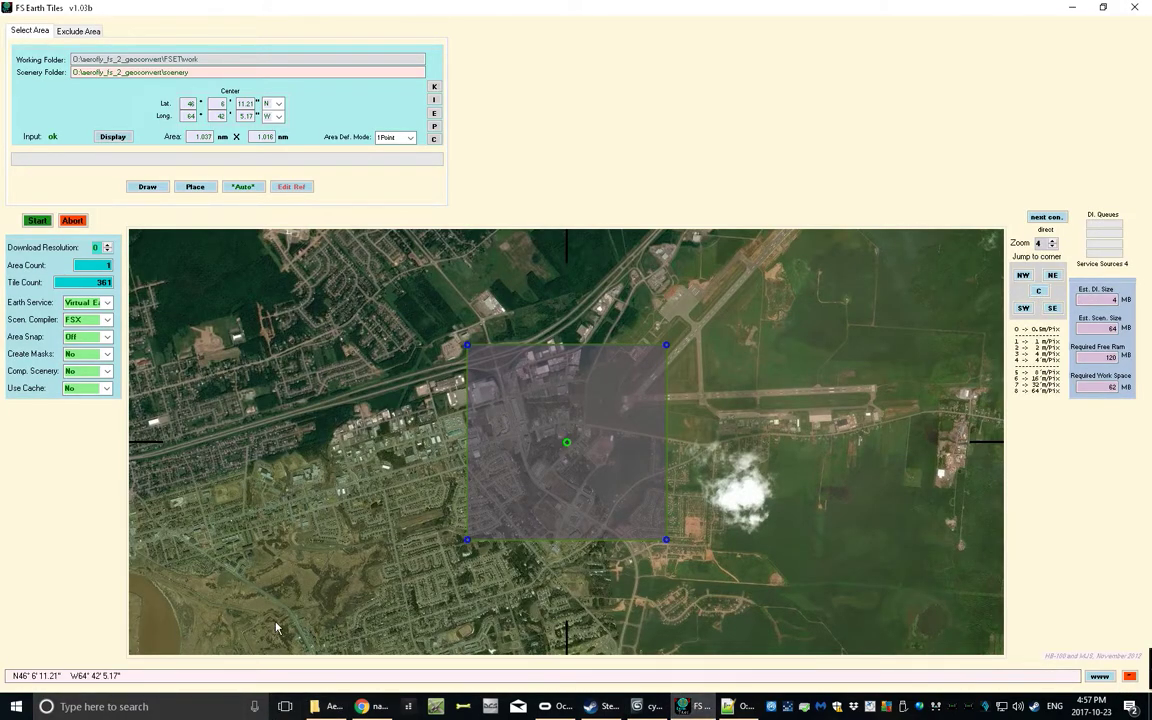
pyautogui.moveTo(125, 677); pyautogui.dragTo(30, 677)
pyautogui.rightClick(30, 677)
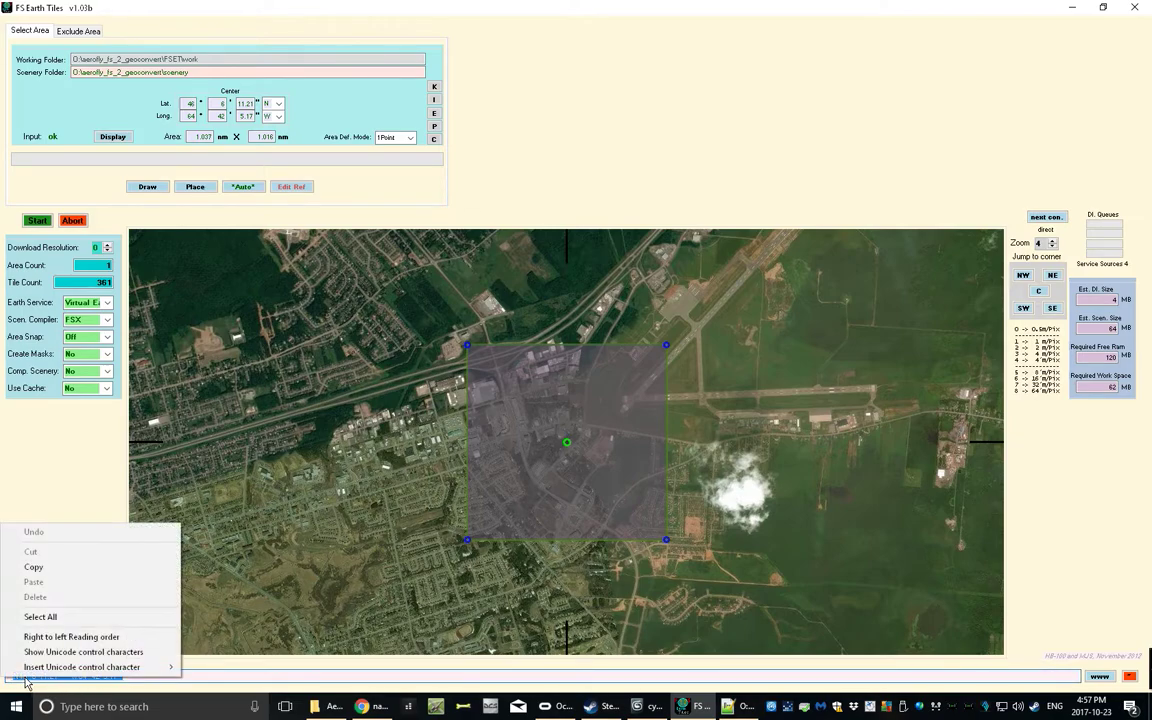
pyautogui.click(40, 567)
pyautogui.click(362, 706)
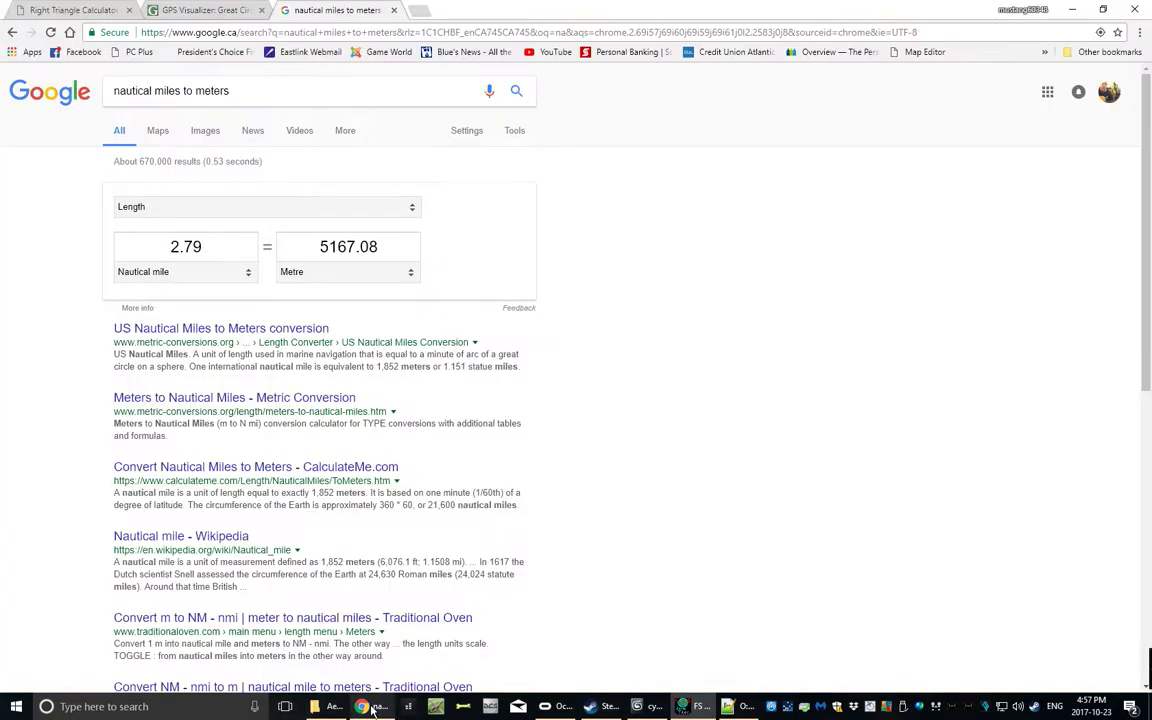
# Convert latitude N46° 6' 11.21 and longitude W64° 42' 5.17 to decimal degrees in GPS Visualizer's coordinate converter
pyautogui.click(158, 14)
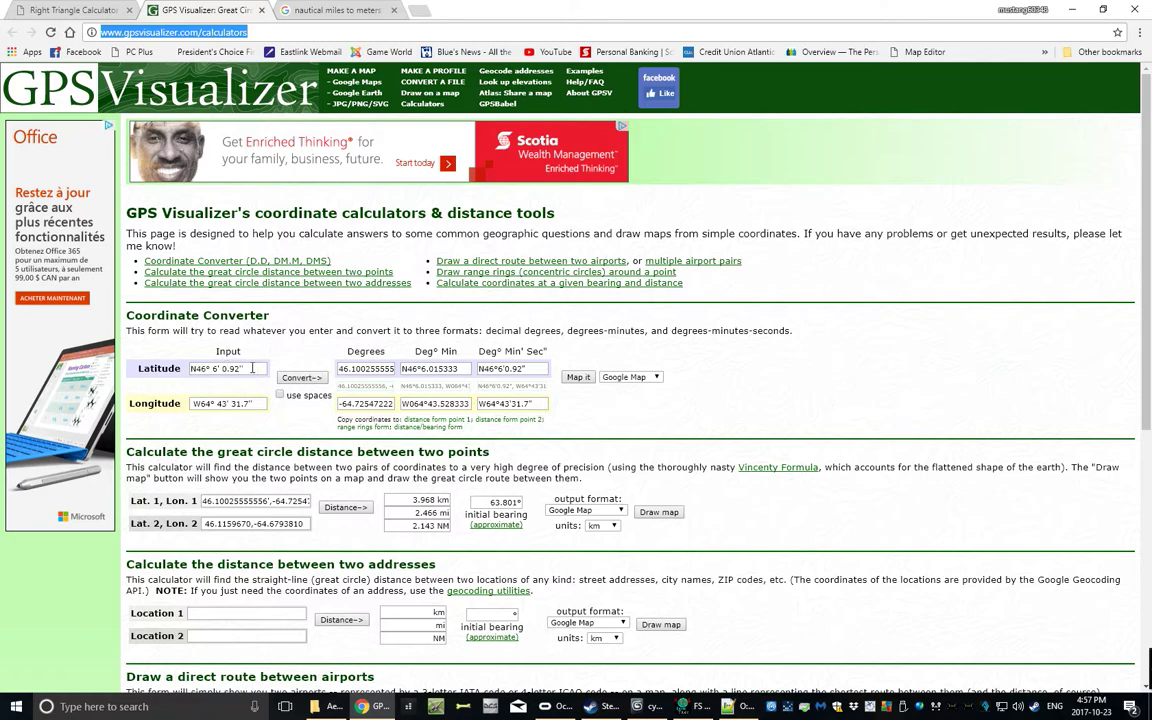
pyautogui.moveTo(252, 368); pyautogui.dragTo(165, 365)
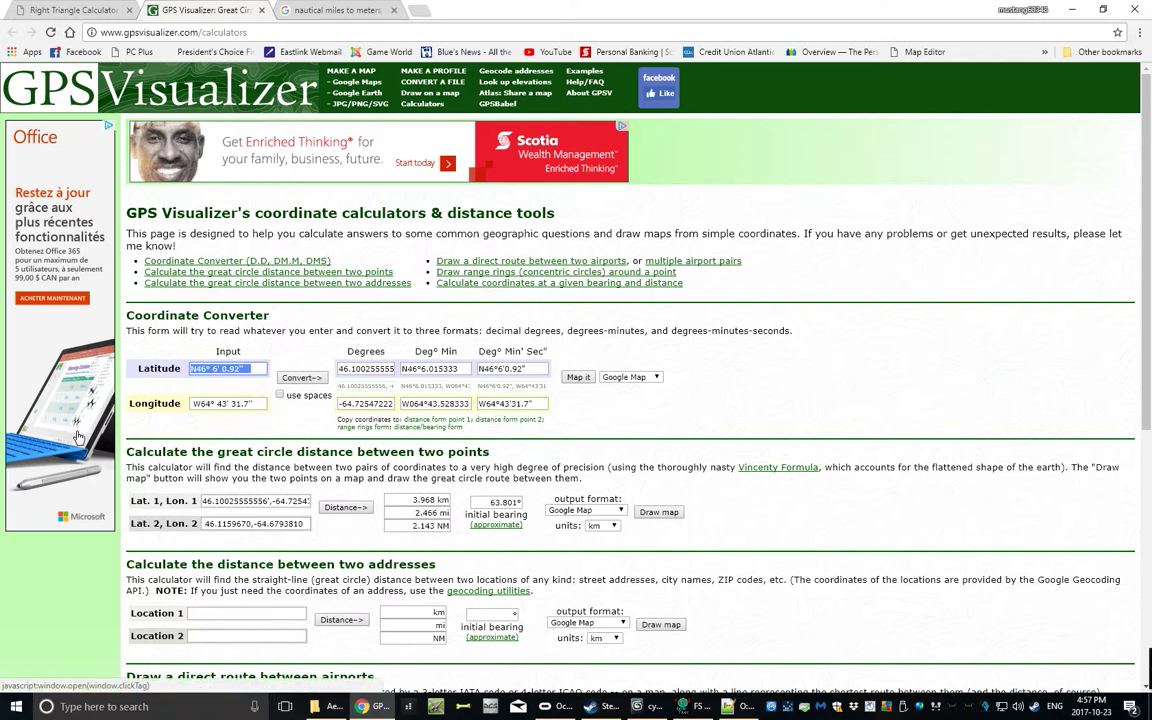
pyautogui.hotkey('ctrl', 'v')
pyautogui.hotkey('ctrl', 'a')
pyautogui.hotkey('ctrl', 'v')
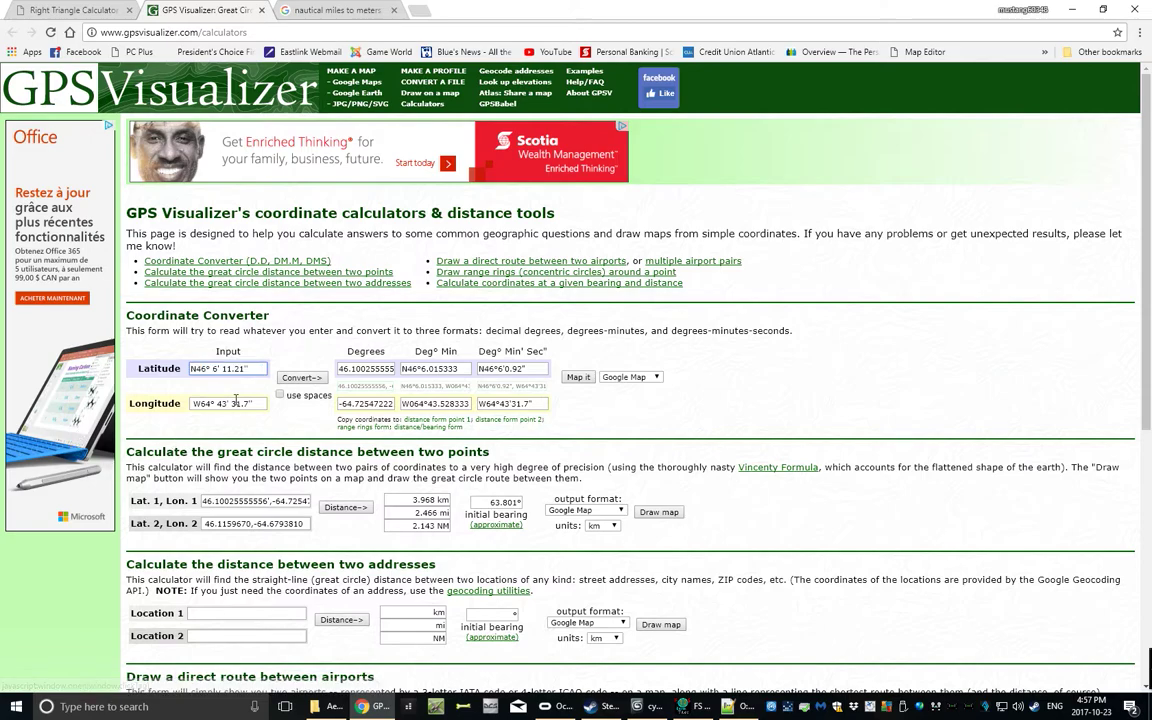
pyautogui.moveTo(256, 403); pyautogui.dragTo(211, 403)
pyautogui.write('42\' 5.17"')
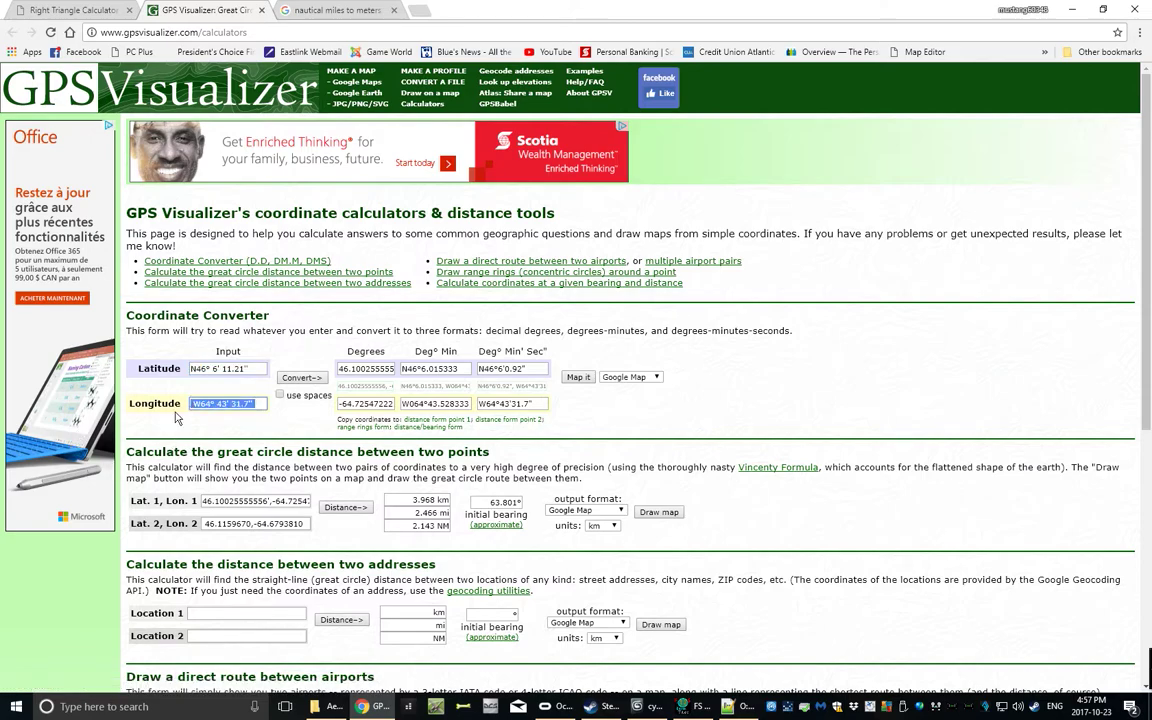
pyautogui.click(258, 370)
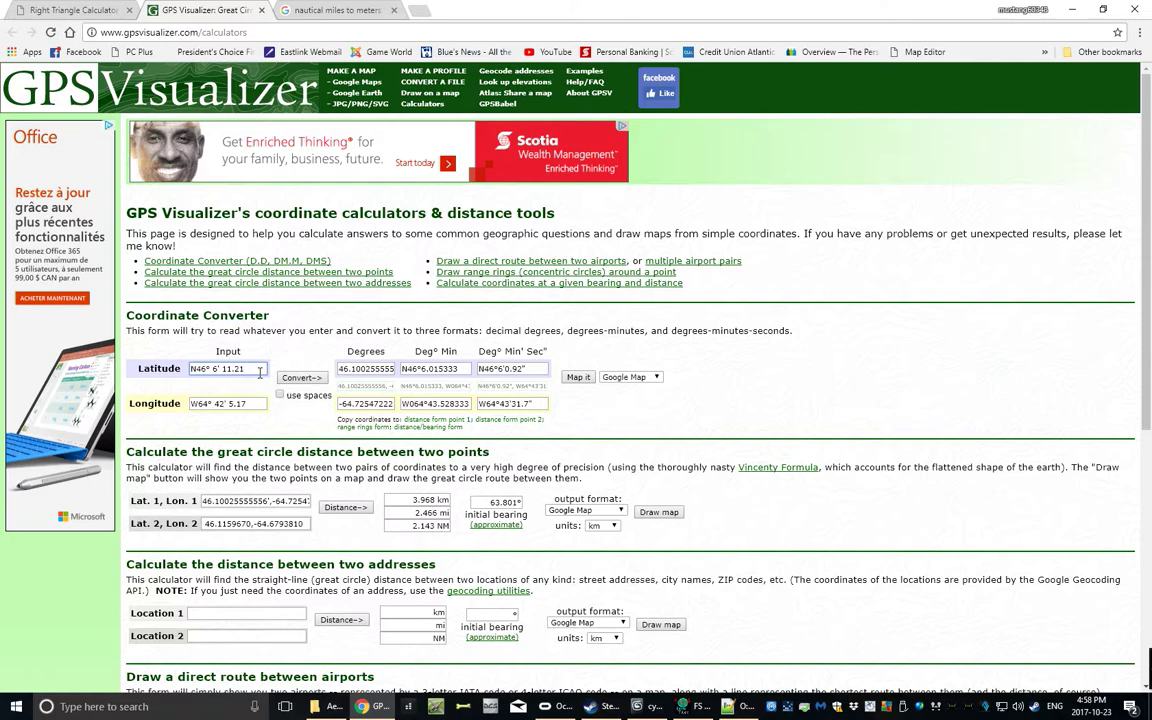
pyautogui.click(302, 378)
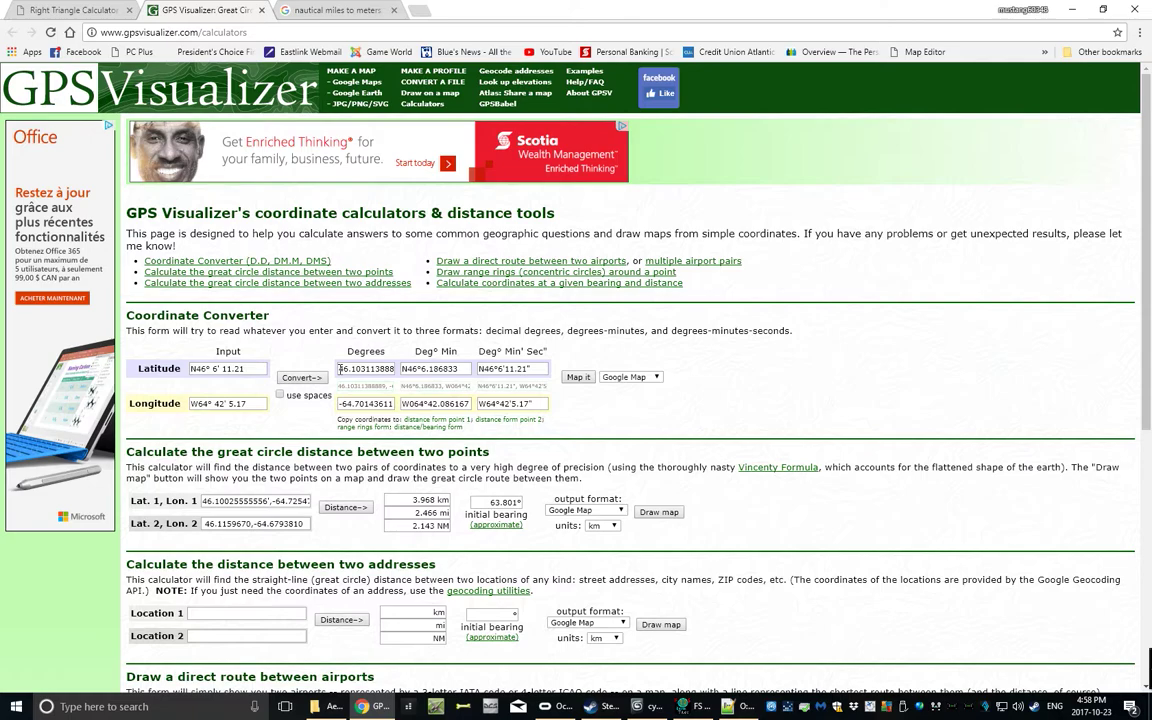
# Copy the converted decimal latitude 46.10311388889 and longitude -64.70143611111 into the first point of the great circle distance calculator
pyautogui.click(339, 369)
pyautogui.moveTo(339, 369); pyautogui.dragTo(393, 373)
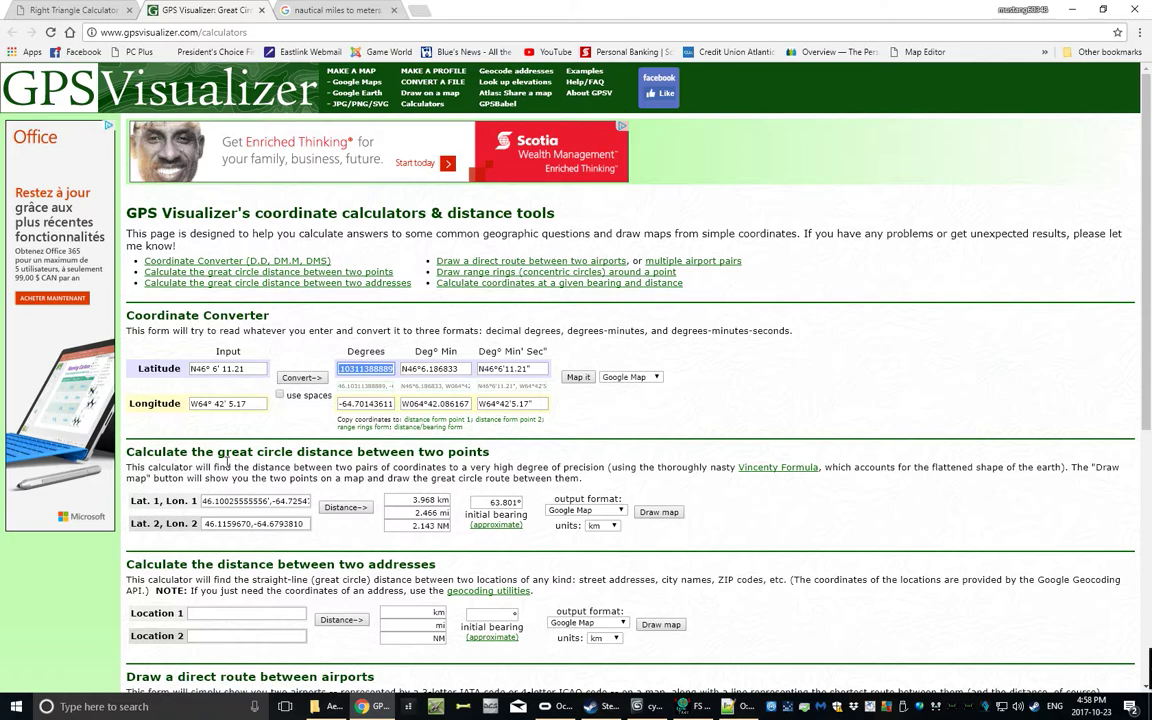
pyautogui.click(645, 706)
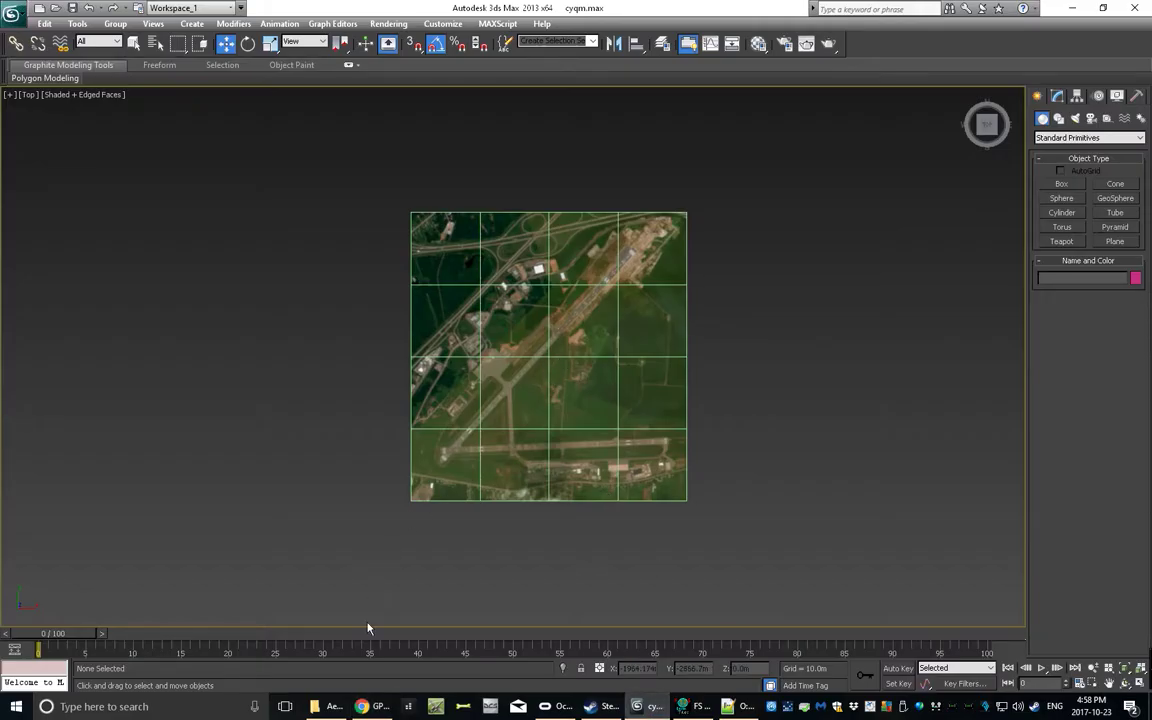
pyautogui.click(373, 710)
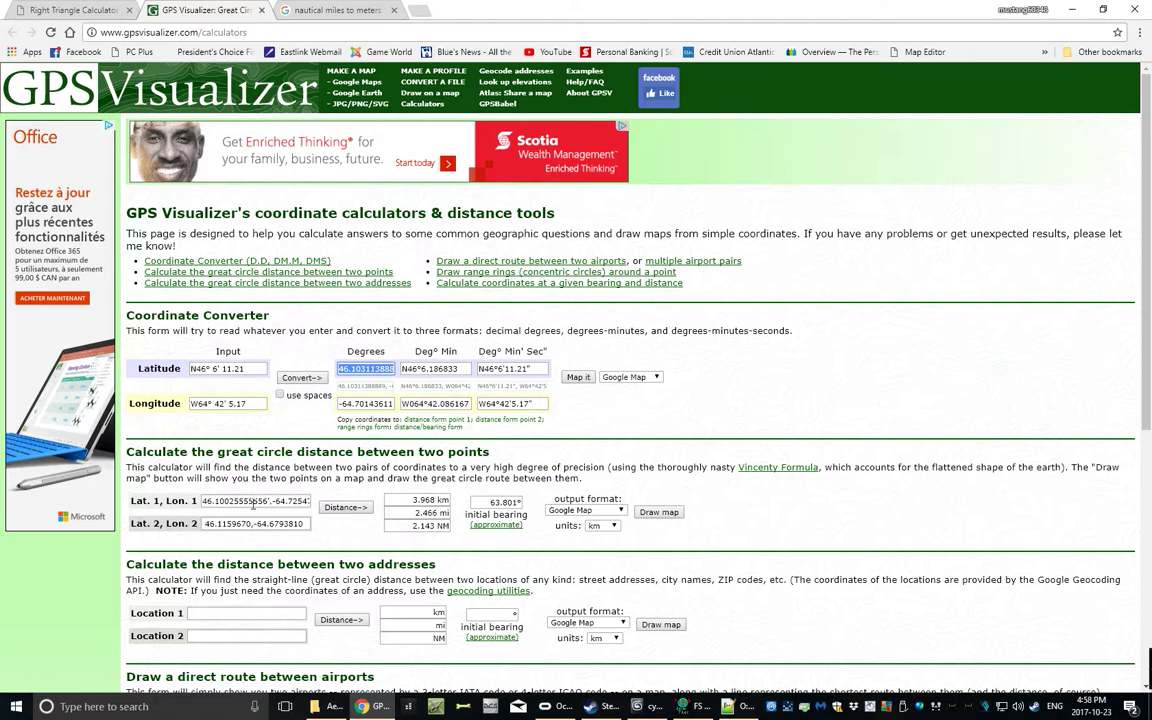
pyautogui.moveTo(269, 504); pyautogui.dragTo(205, 472)
pyautogui.hotkey('ctrl', 'v')
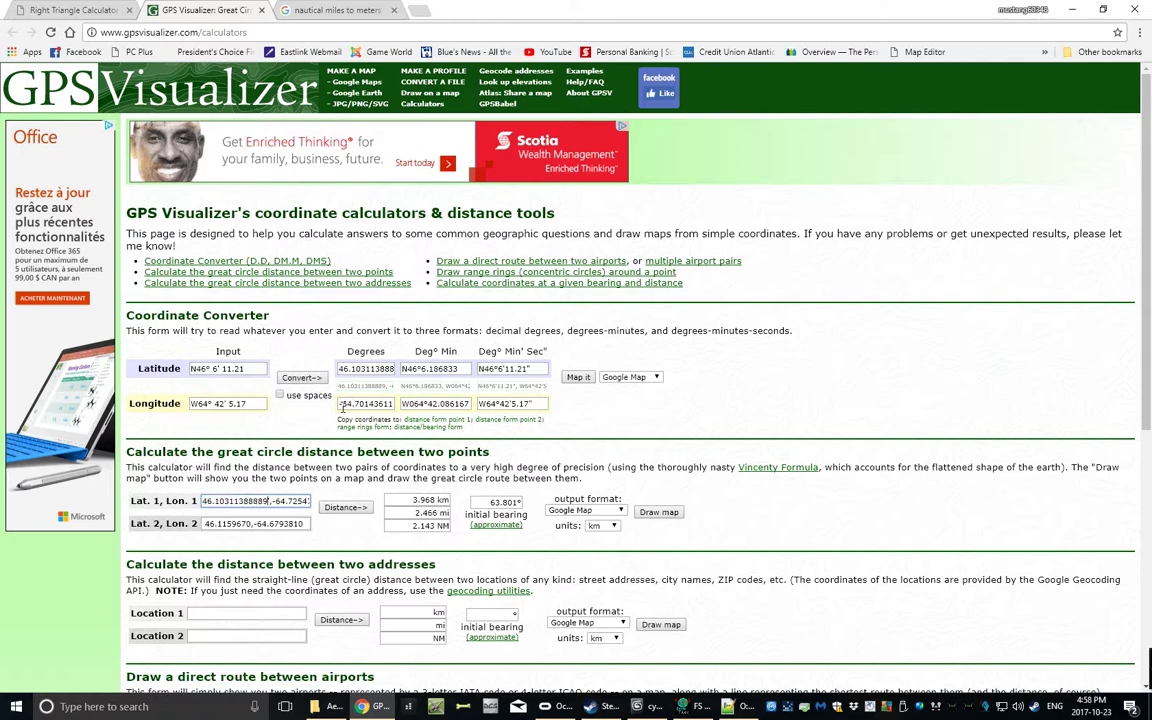
pyautogui.moveTo(339, 404); pyautogui.dragTo(397, 411)
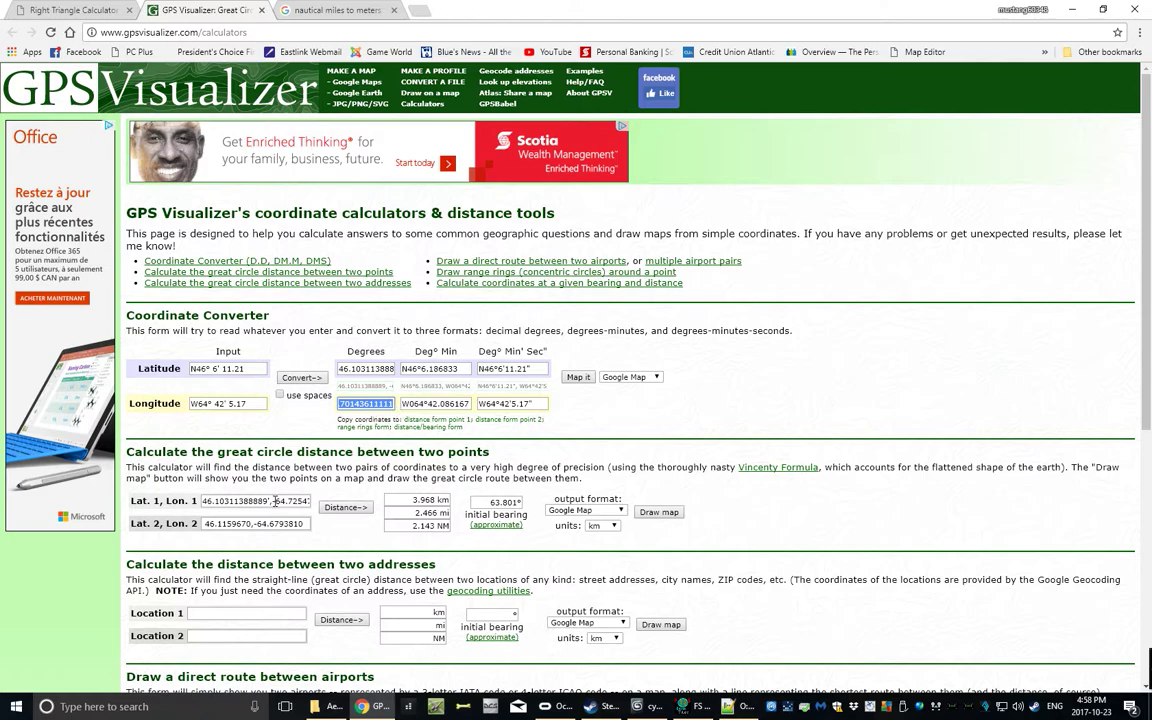
pyautogui.moveTo(276, 501); pyautogui.dragTo(327, 512)
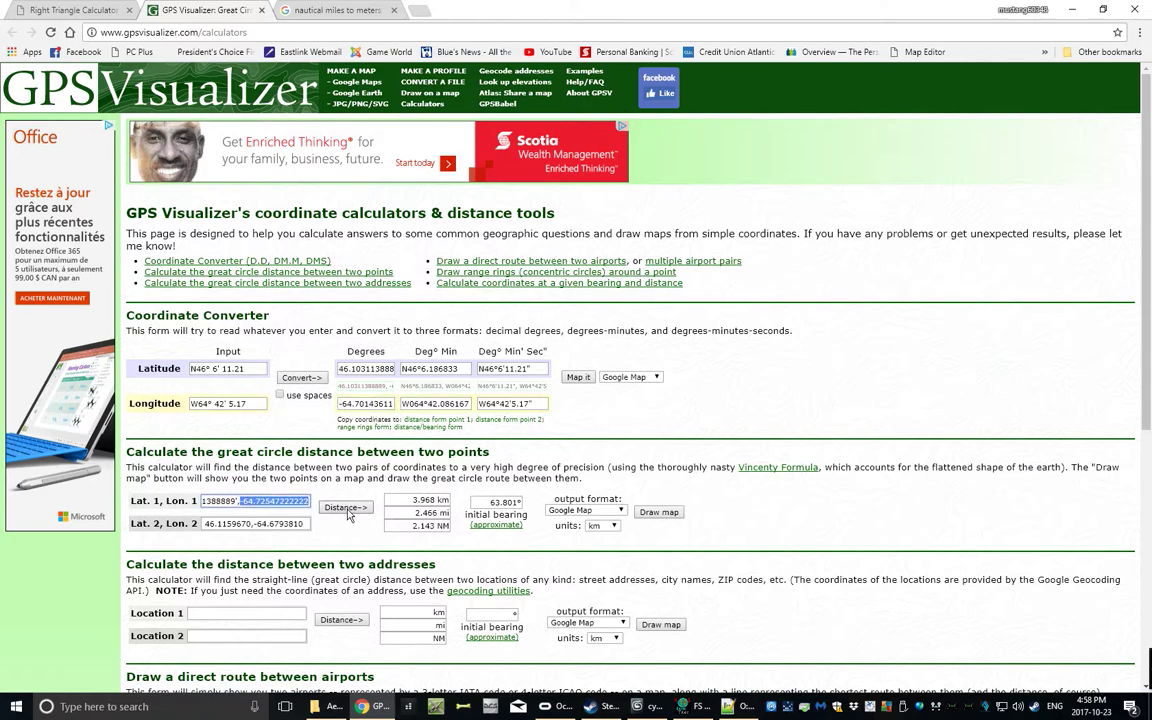
pyautogui.hotkey('ctrl', 'v')
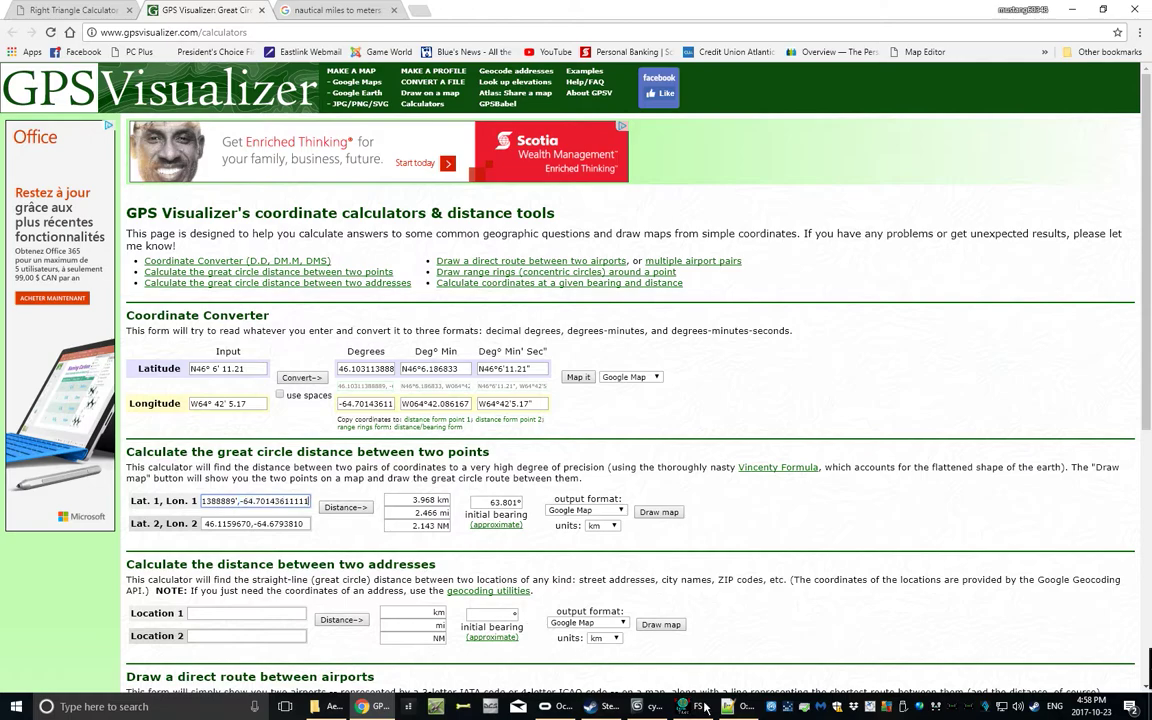
# Switch to Notepad++ and copy the airport's position coordinates from the general information section of cyqm.tsc
pyautogui.click(745, 709)
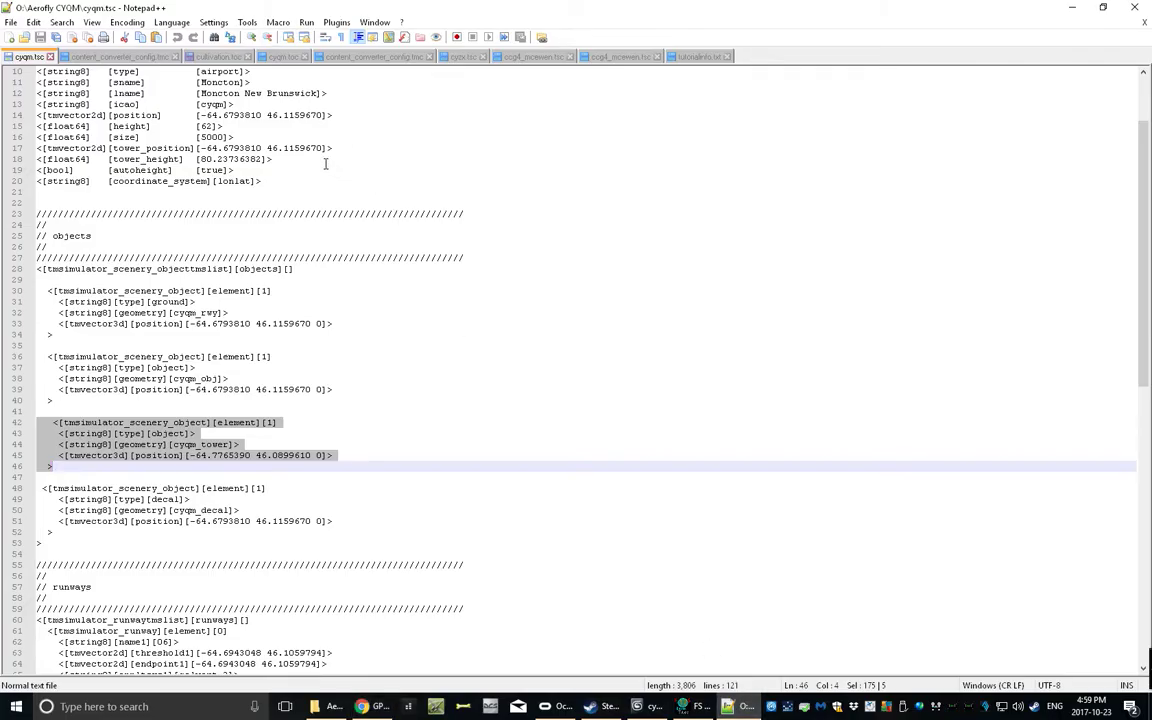
pyautogui.click(177, 235)
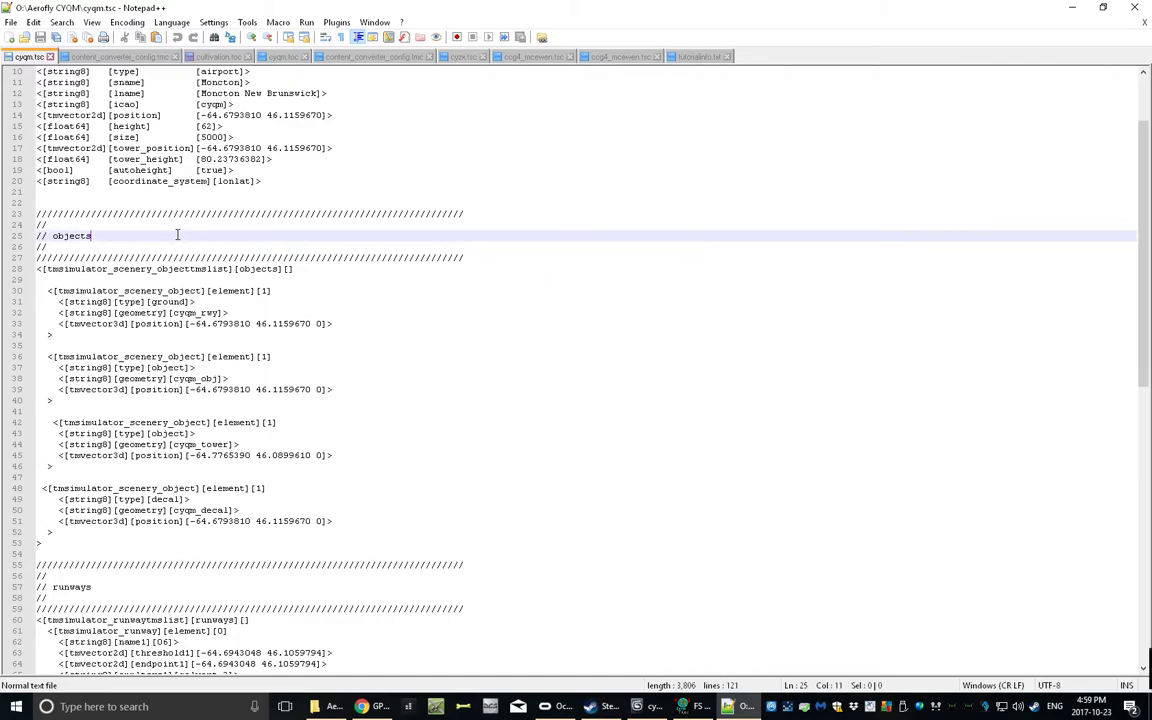
pyautogui.scroll(3, 177, 235)
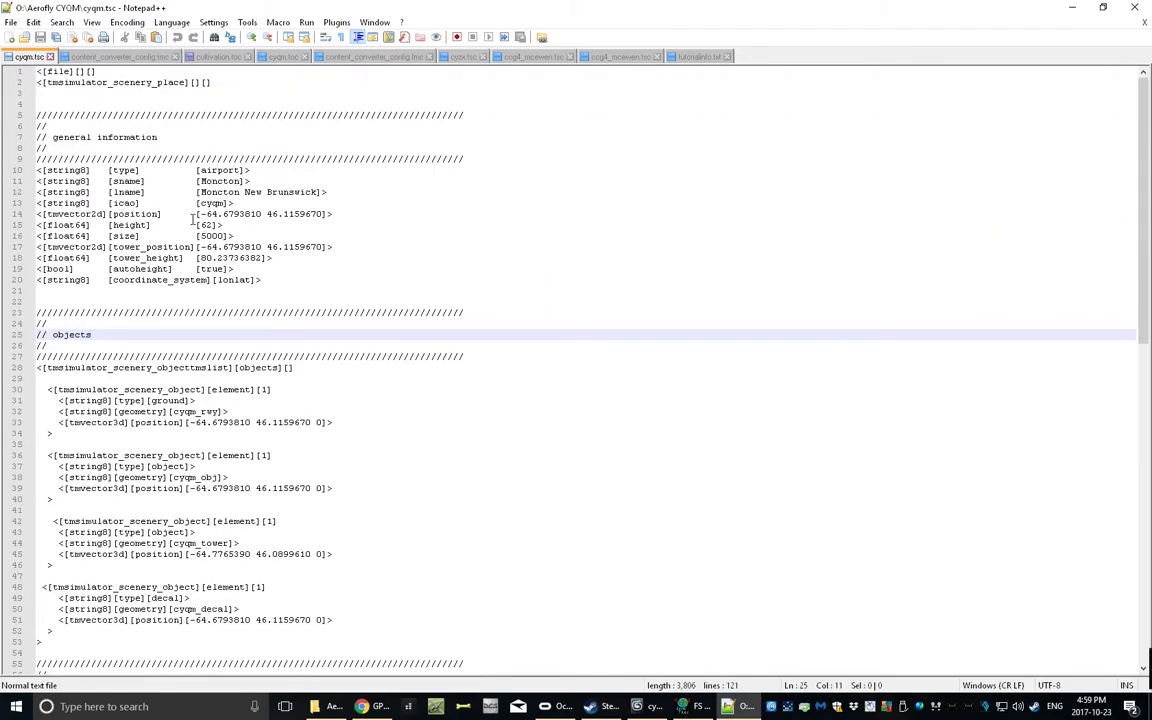
pyautogui.moveTo(199, 214); pyautogui.dragTo(321, 217)
pyautogui.hotkey('ctrl', 'c')
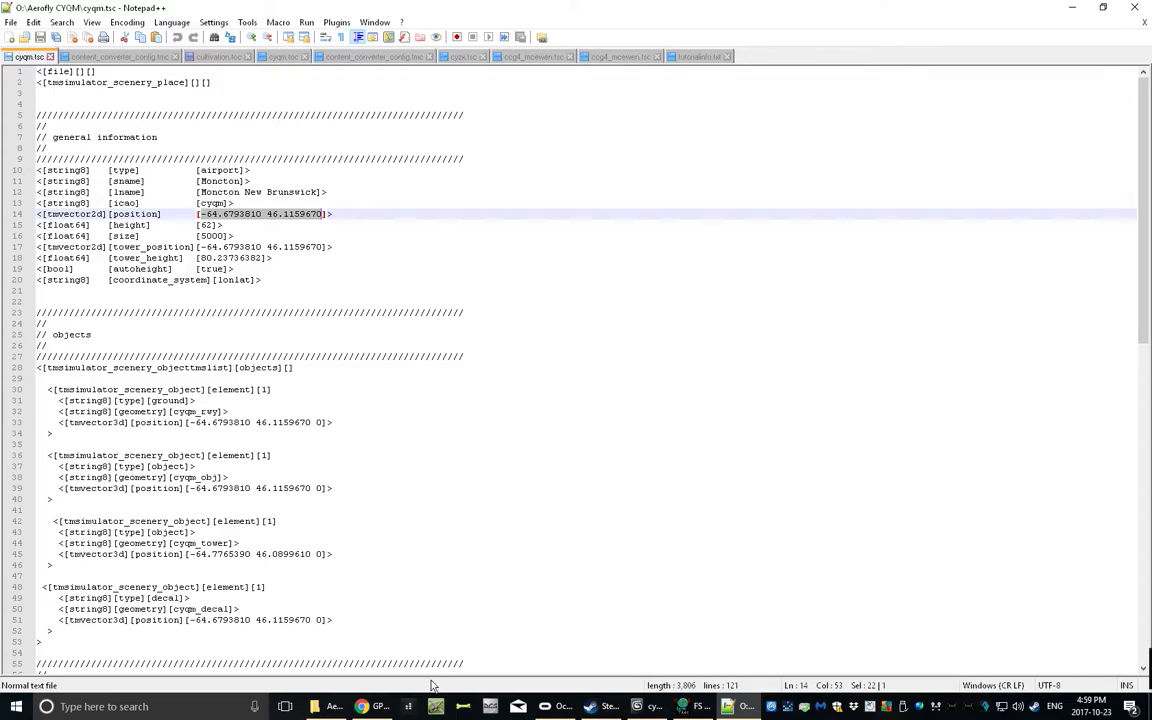
# Paste the airport position into the distance calculator's second point in Chrome and reorder it to latitude 46.1159670 before longitude -64.6793810
pyautogui.click(379, 708)
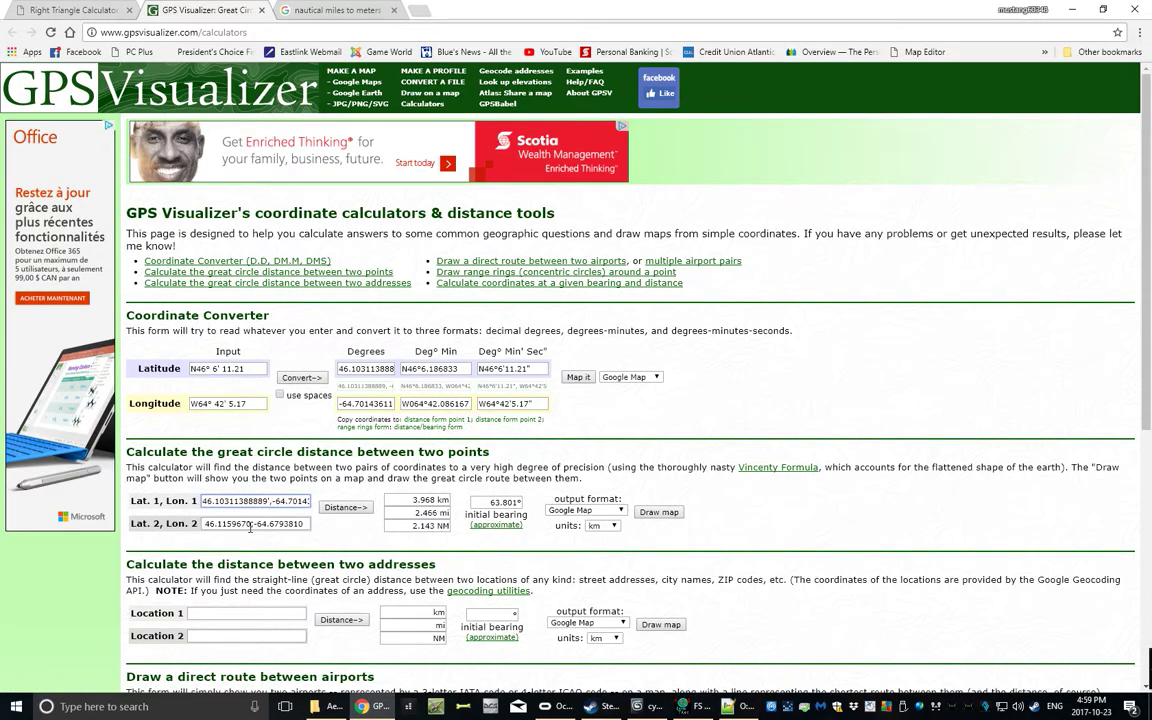
pyautogui.moveTo(306, 523); pyautogui.dragTo(193, 520)
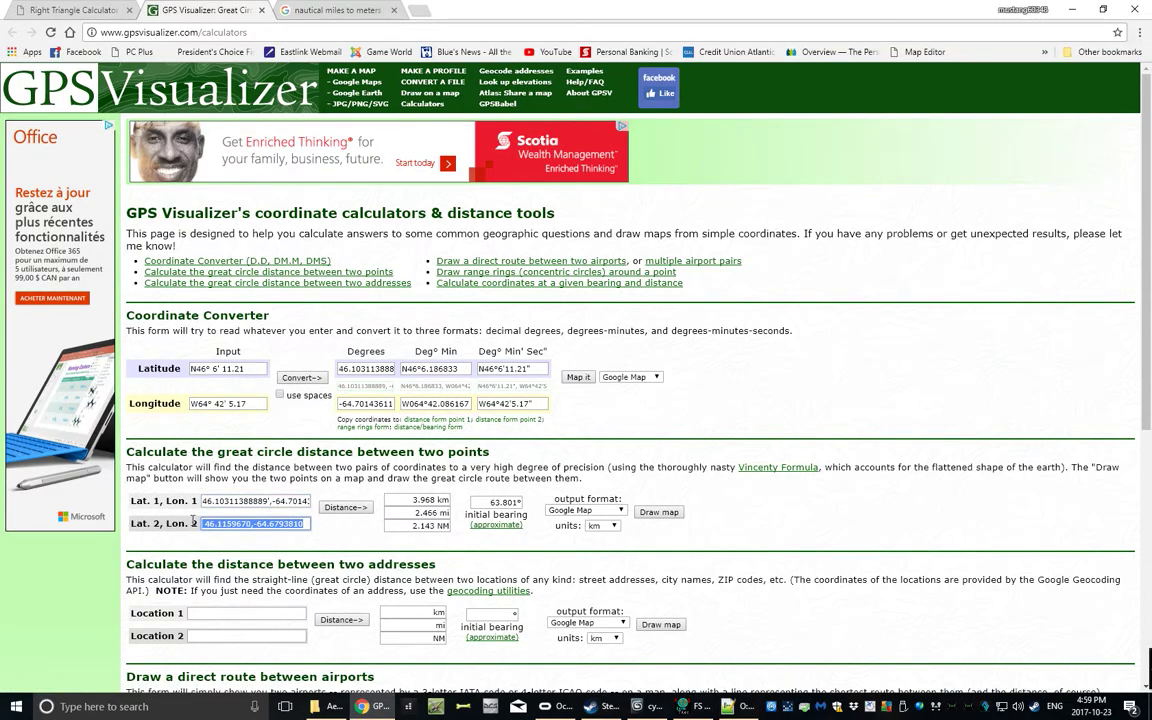
pyautogui.hotkey('ctrl', 'v')
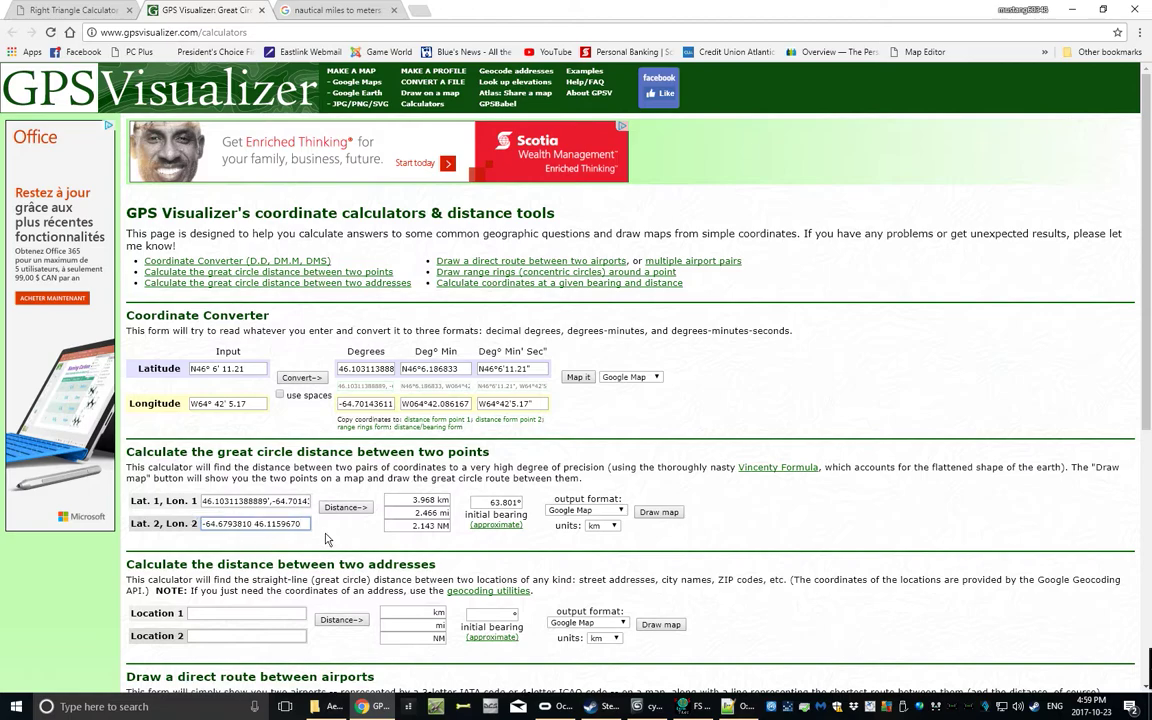
pyautogui.hotkey('shift', 'Left')
pyautogui.hotkey('shift', 'Left')
pyautogui.hotkey('shift', 'Left')
pyautogui.hotkey('shift', 'Left')
pyautogui.hotkey('shift', 'Left')
pyautogui.hotkey('shift', 'Left')
pyautogui.hotkey('shift', 'Left')
pyautogui.hotkey('shift', 'Left')
pyautogui.hotkey('ctrl', 'x')
pyautogui.hotkey('ctrl', 'v')
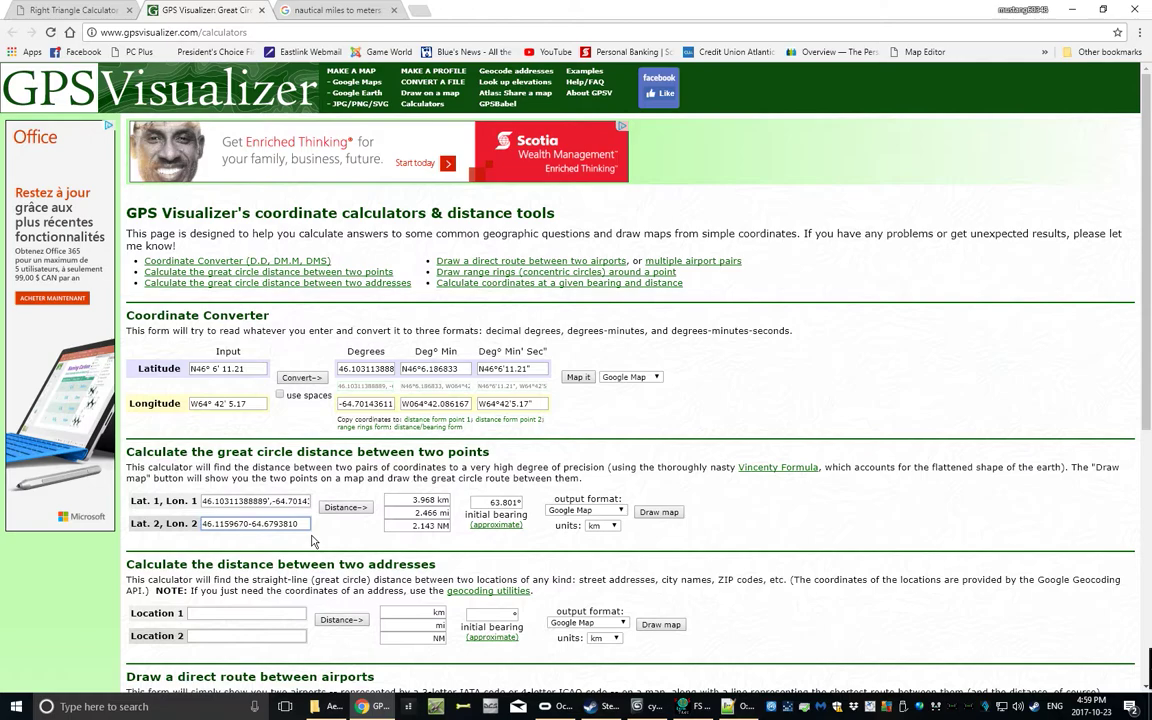
# Remove the stray apostrophe from the first point, separate the second point's coordinates with a comma, and calculate the great circle distance
pyautogui.click(346, 508)
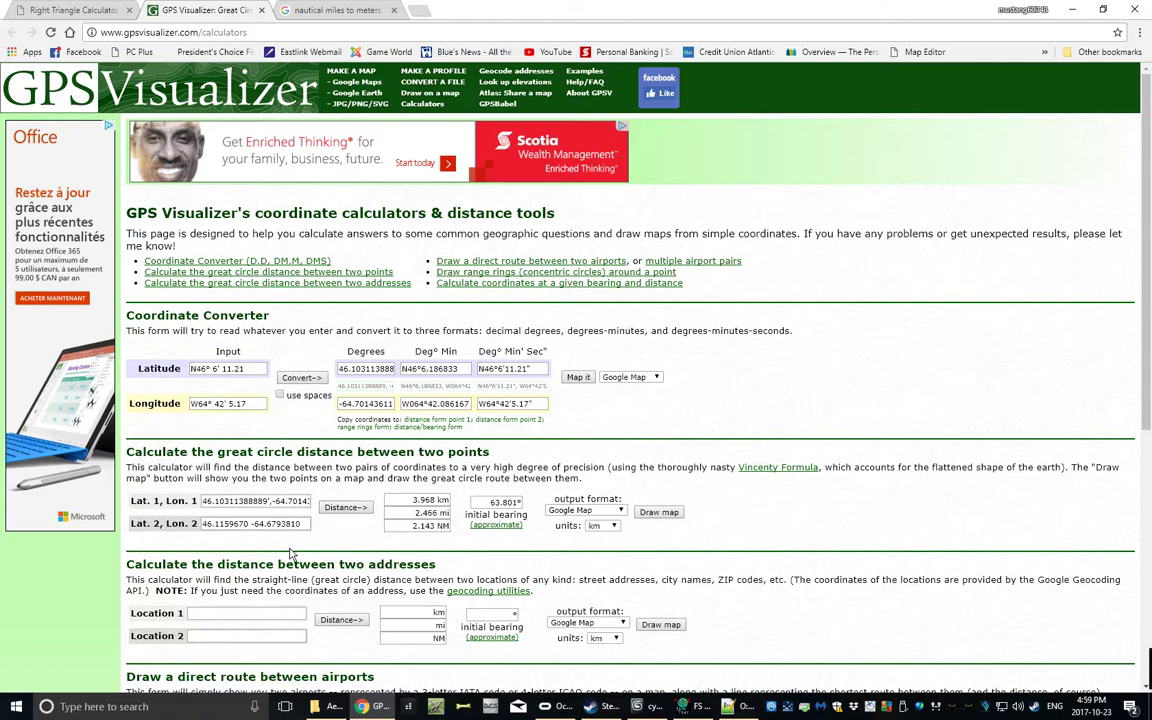
pyautogui.click(307, 501)
pyautogui.write('3611111')
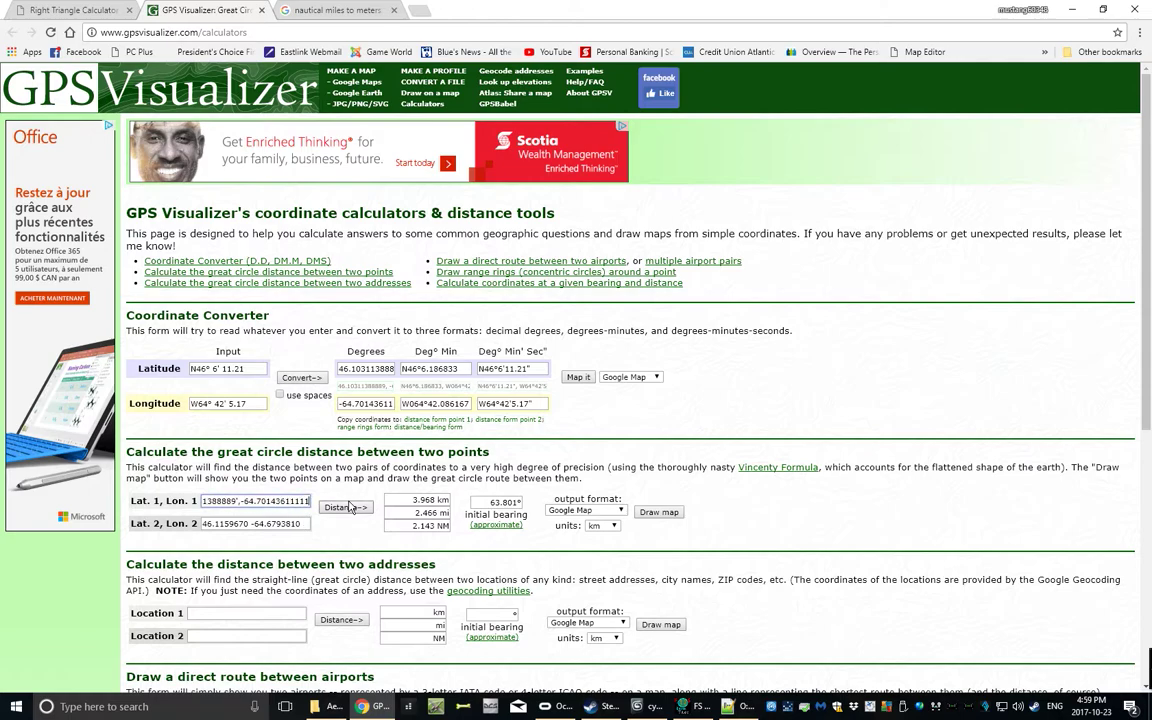
pyautogui.press('Home')
pyautogui.press('Tab')
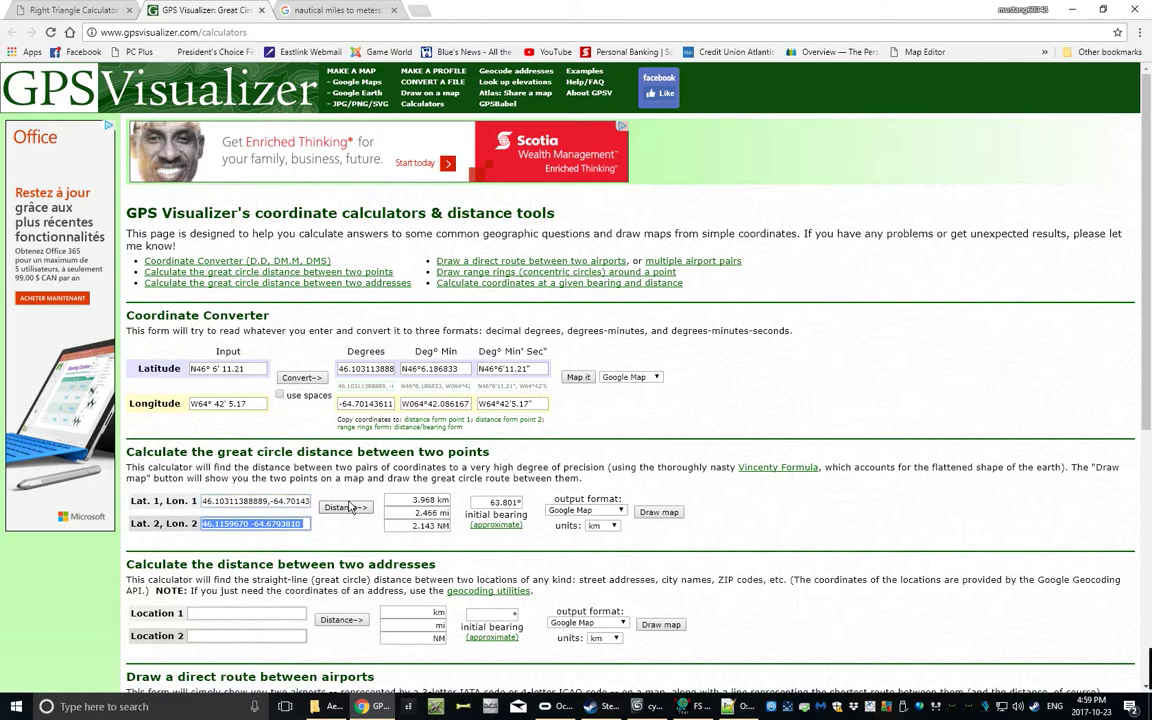
pyautogui.click(249, 526)
pyautogui.write(',')
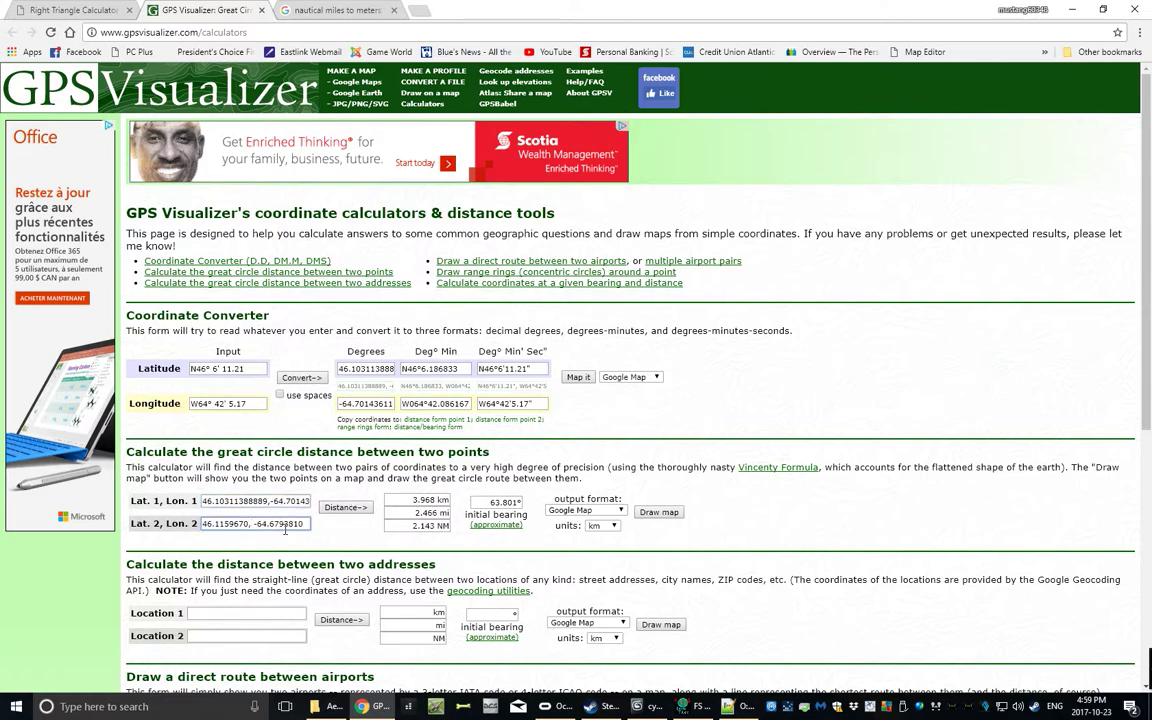
pyautogui.click(343, 508)
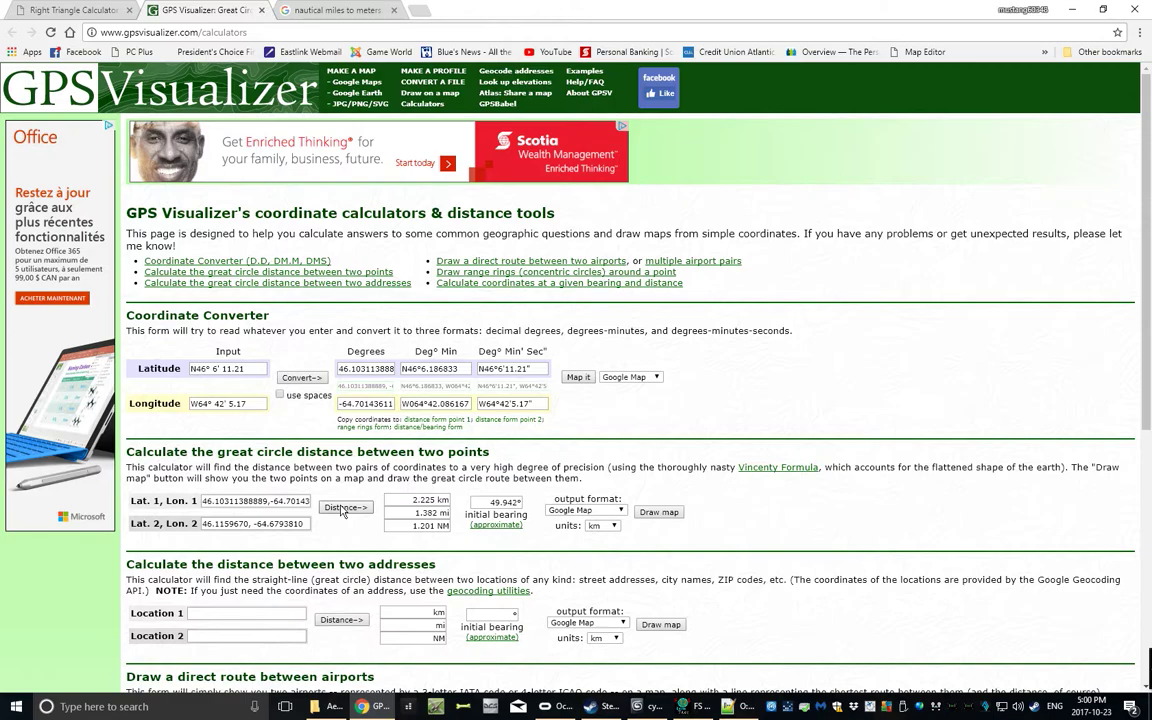
# Check the tile's centre in FS Earth Tiles, and subtract 90 from the bearing 49.942 in Calculator
pyautogui.hotkey('alt', 'Tab')
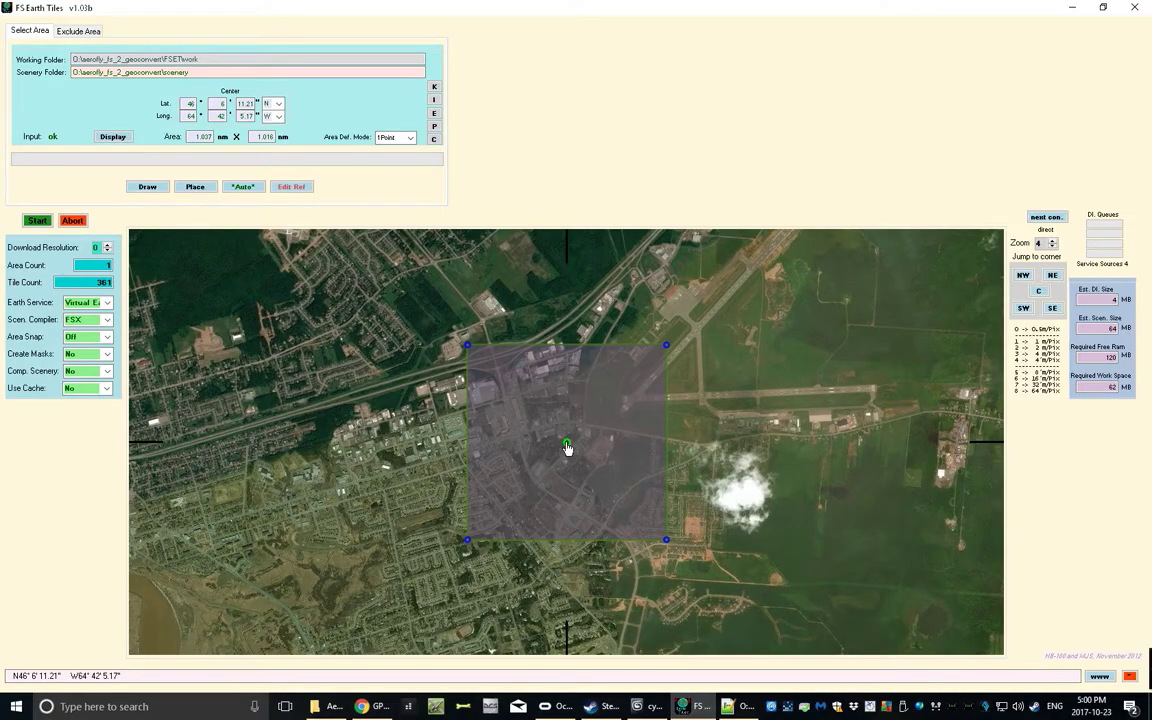
pyautogui.hotkey('alt', 'Tab')
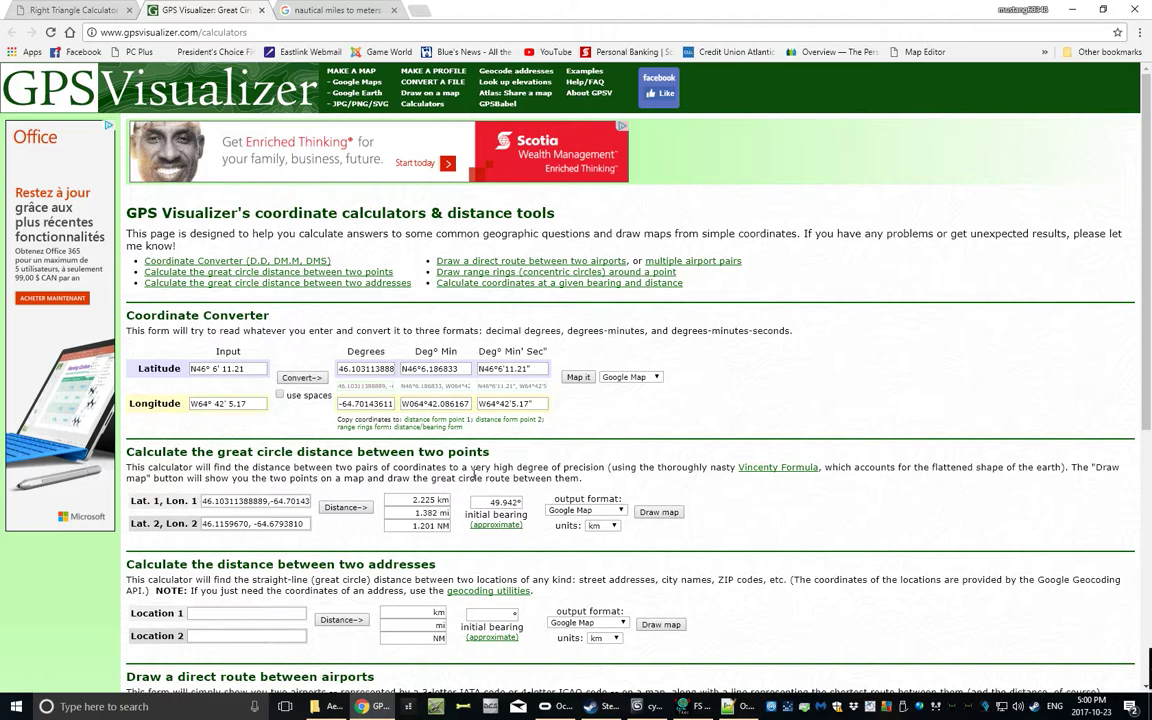
pyautogui.press('XF86Calculator')
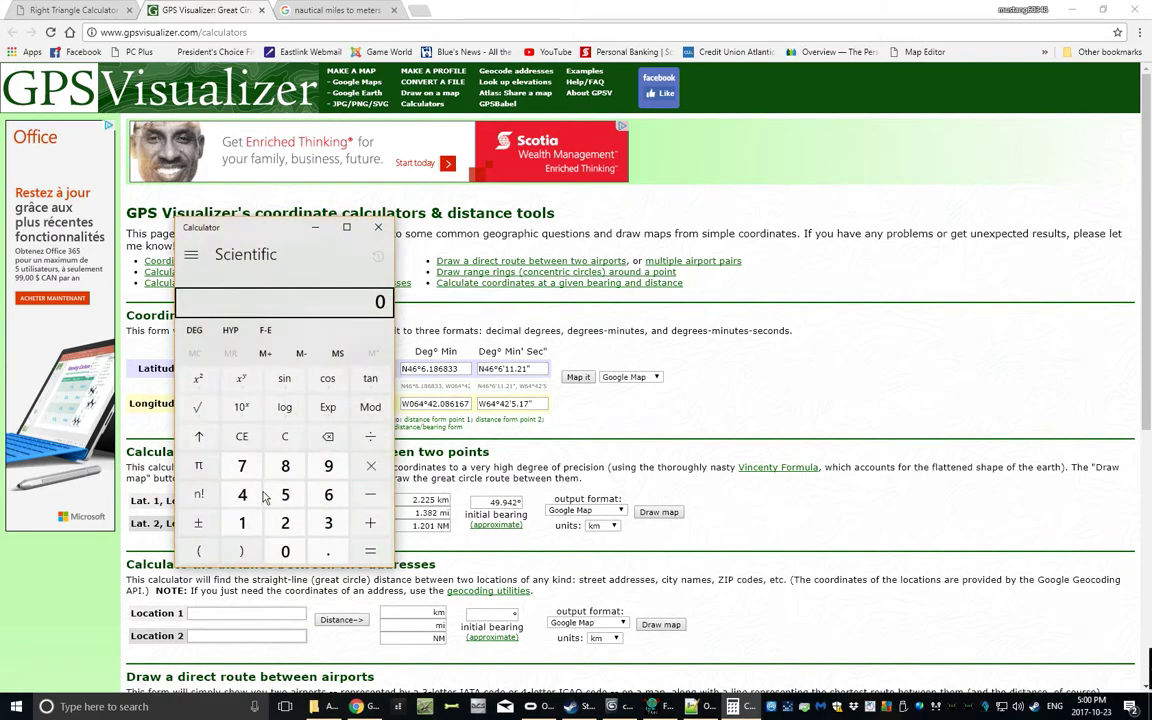
pyautogui.click(242, 494)
pyautogui.click(327, 467)
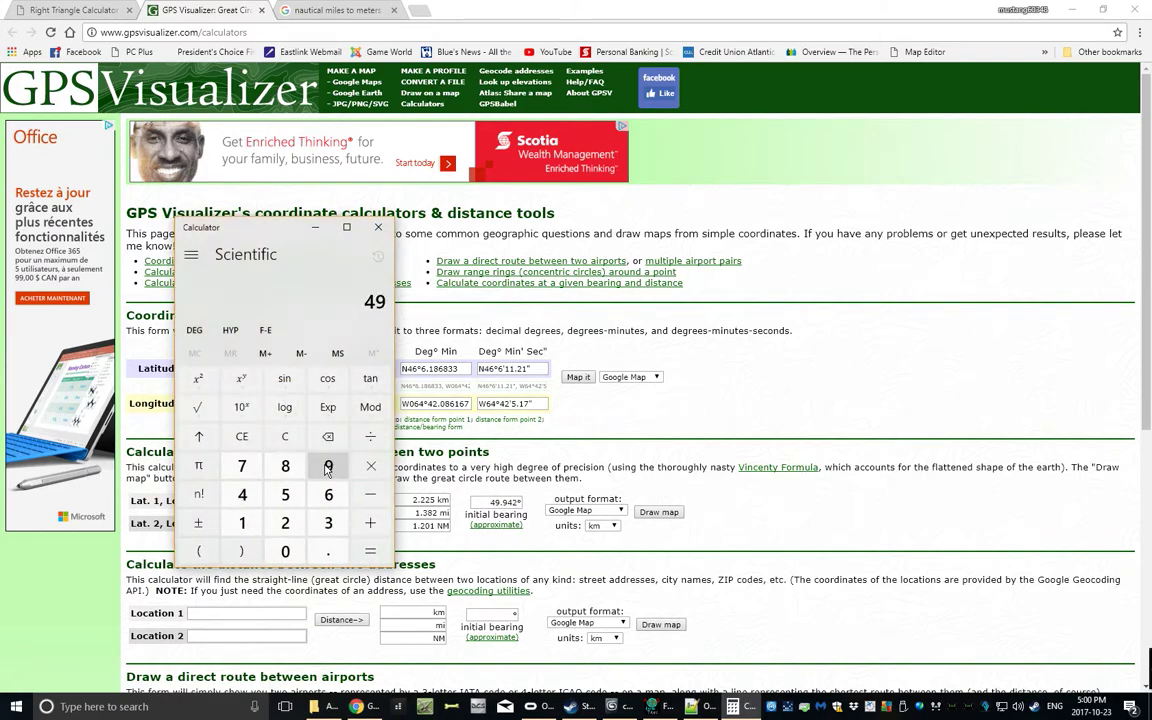
pyautogui.click(328, 551)
pyautogui.click(328, 468)
pyautogui.click(242, 494)
pyautogui.click(285, 523)
pyautogui.click(370, 494)
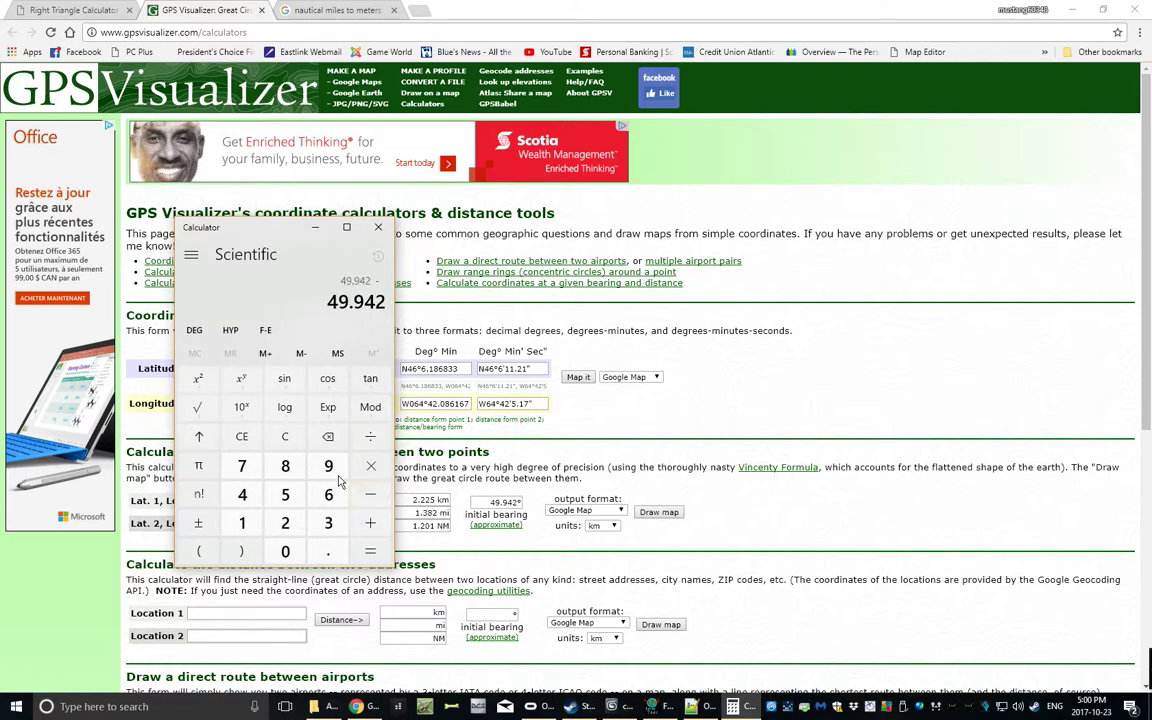
pyautogui.click(328, 467)
pyautogui.click(285, 551)
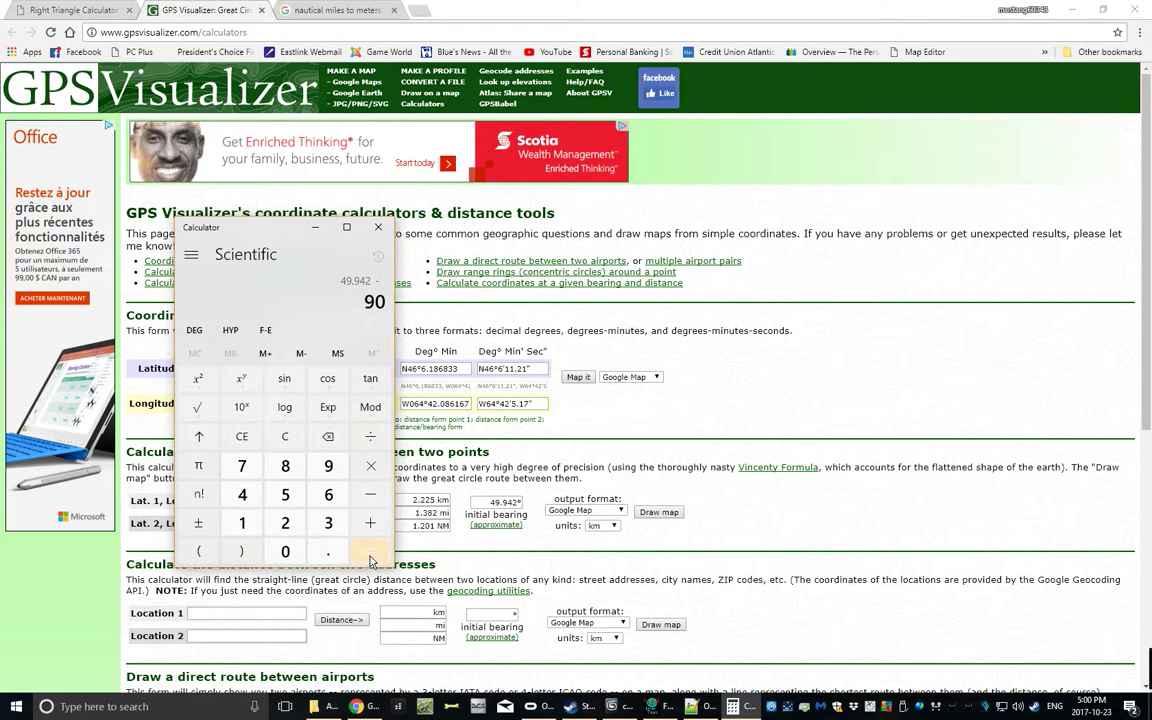
pyautogui.click(370, 561)
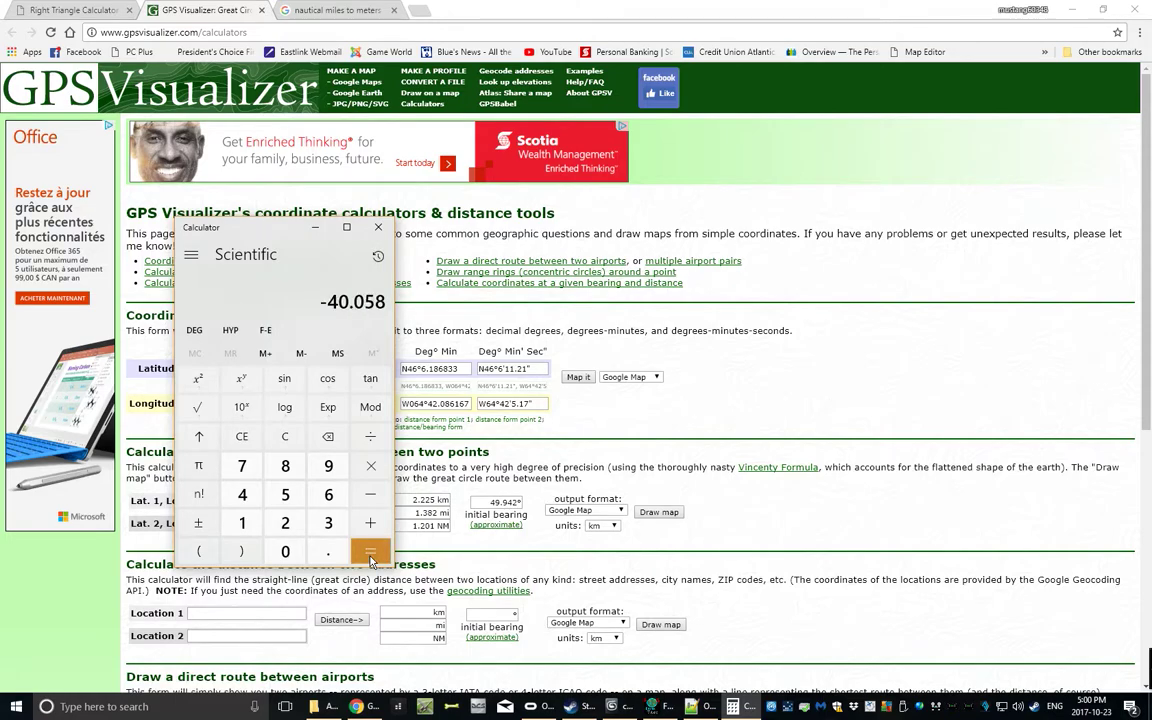
pyautogui.click(382, 229)
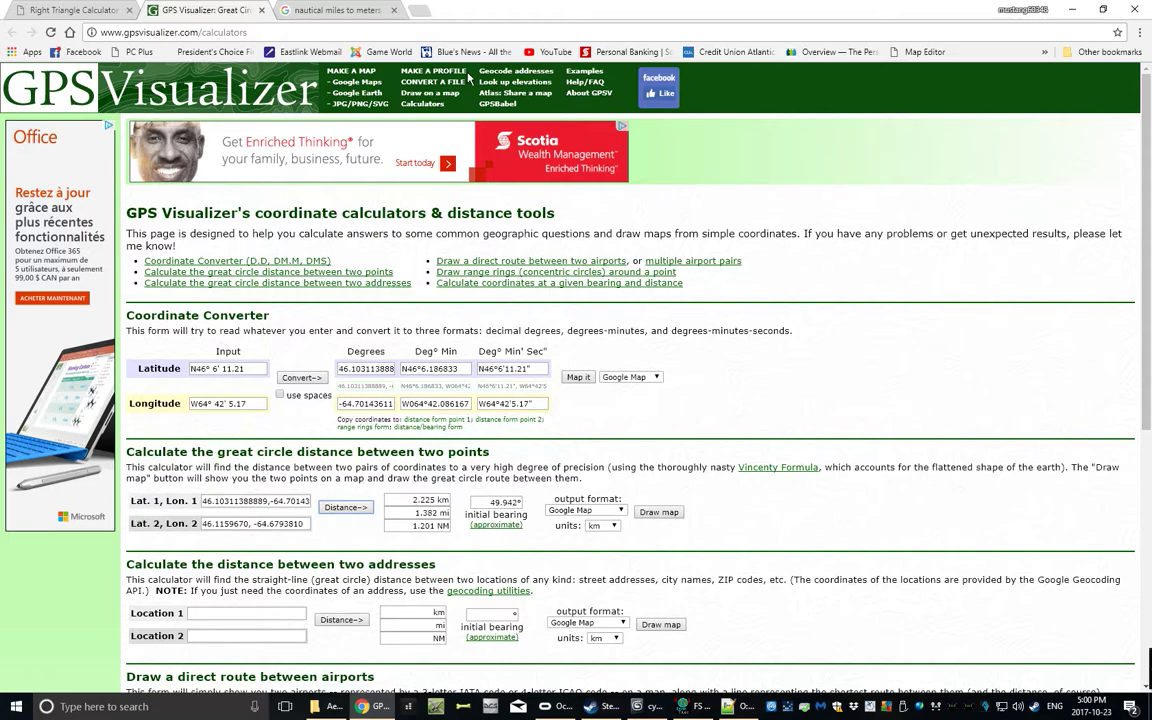
# Recheck the initial bearing on the GPS Visualizer page and subtract 90 from 49.942 in Calculator
pyautogui.click(70, 10)
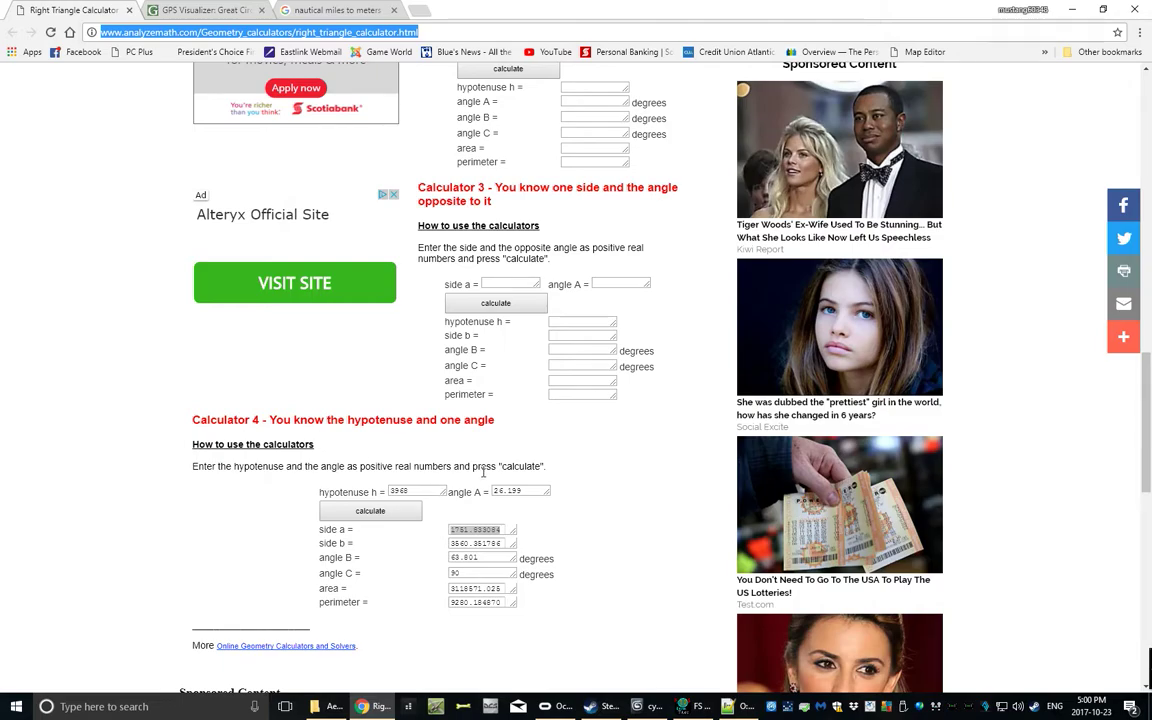
pyautogui.moveTo(377, 711)
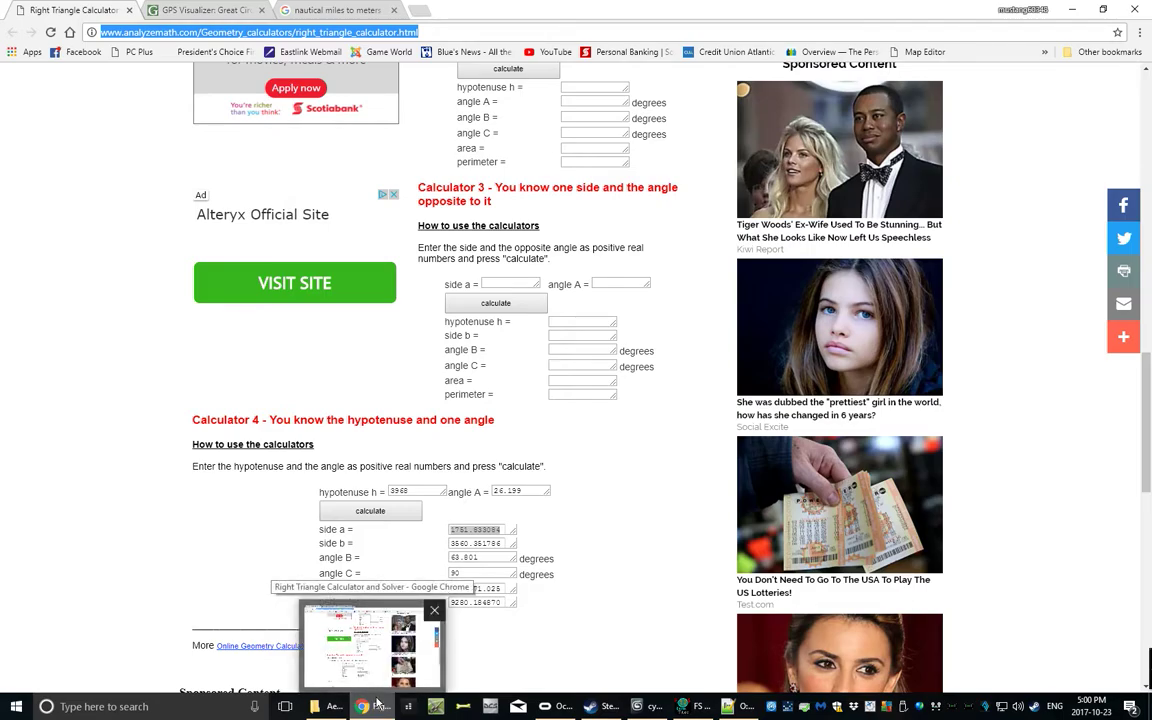
pyautogui.click(178, 10)
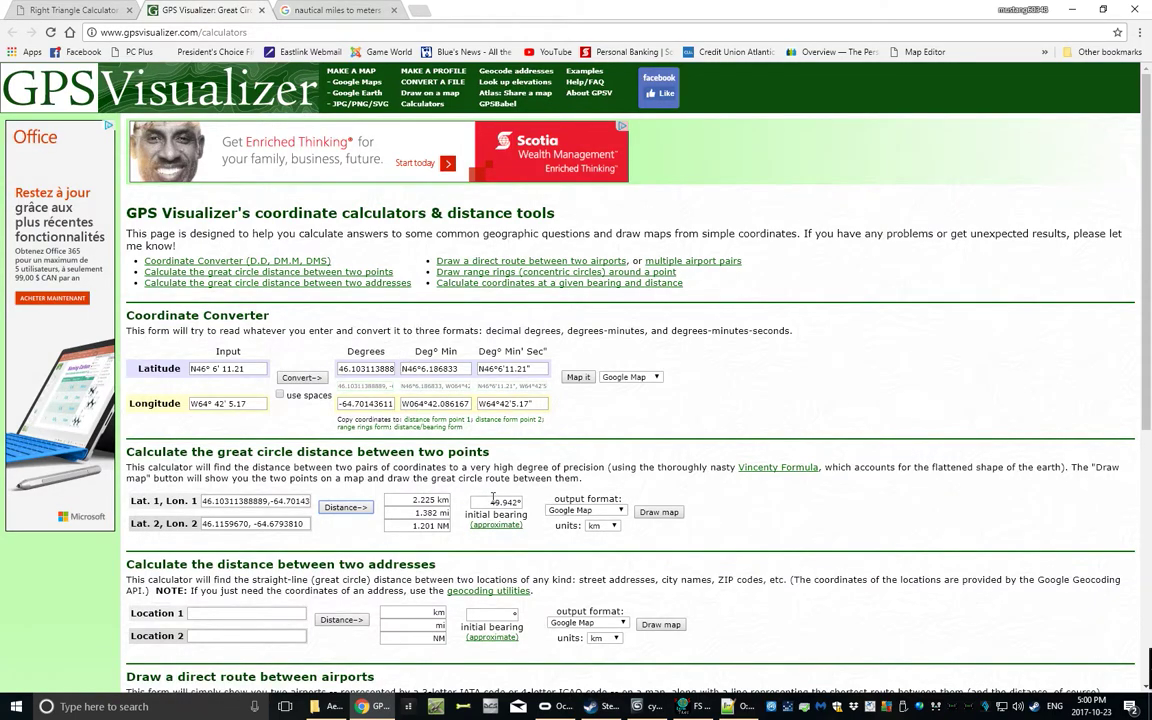
pyautogui.press('XF86Calculator')
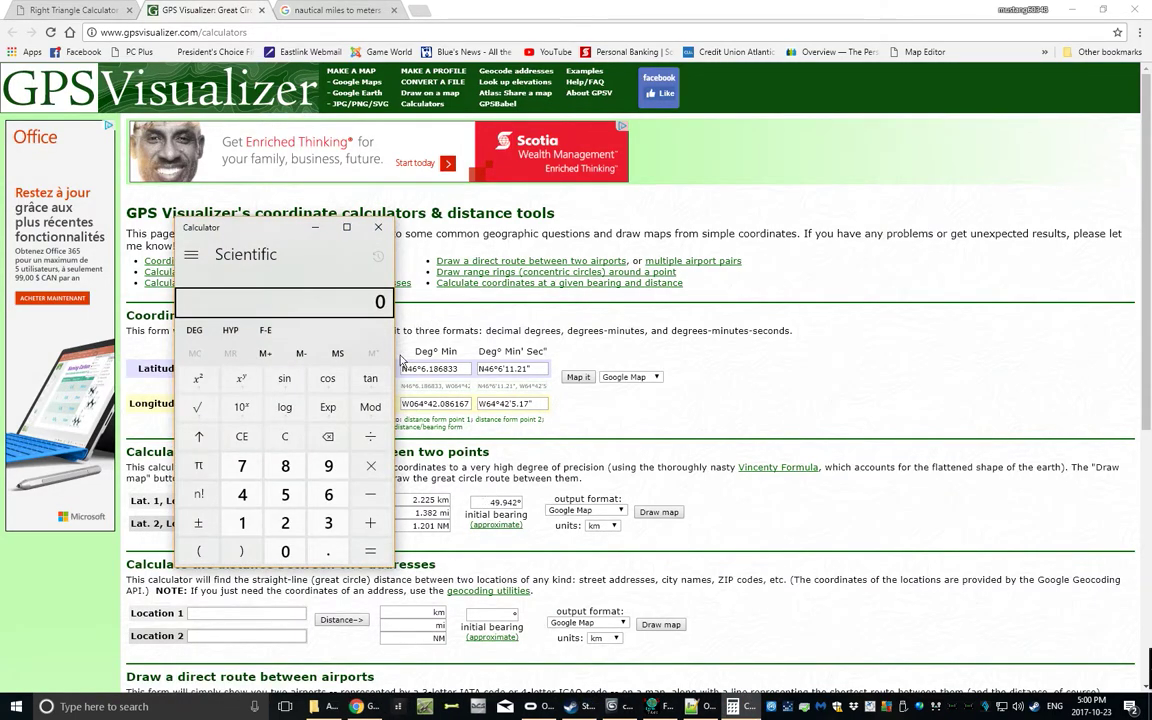
pyautogui.click(242, 494)
pyautogui.click(325, 468)
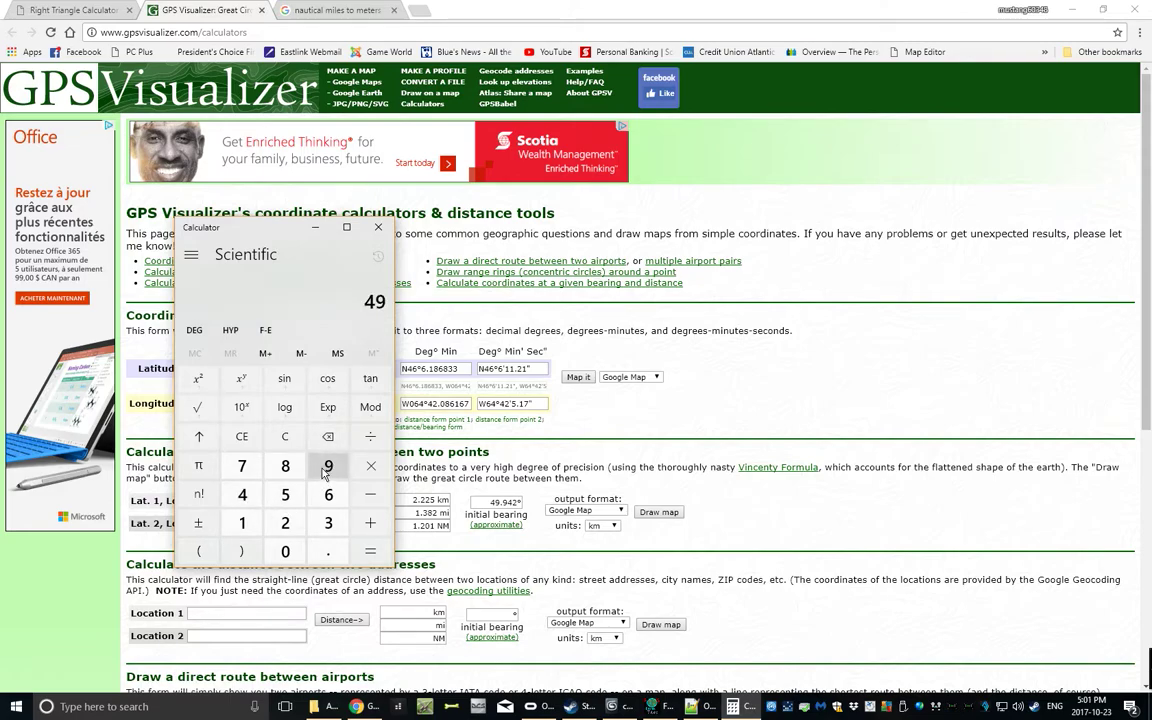
pyautogui.click(328, 551)
pyautogui.click(327, 467)
pyautogui.click(242, 494)
pyautogui.click(285, 523)
pyautogui.press('Return')
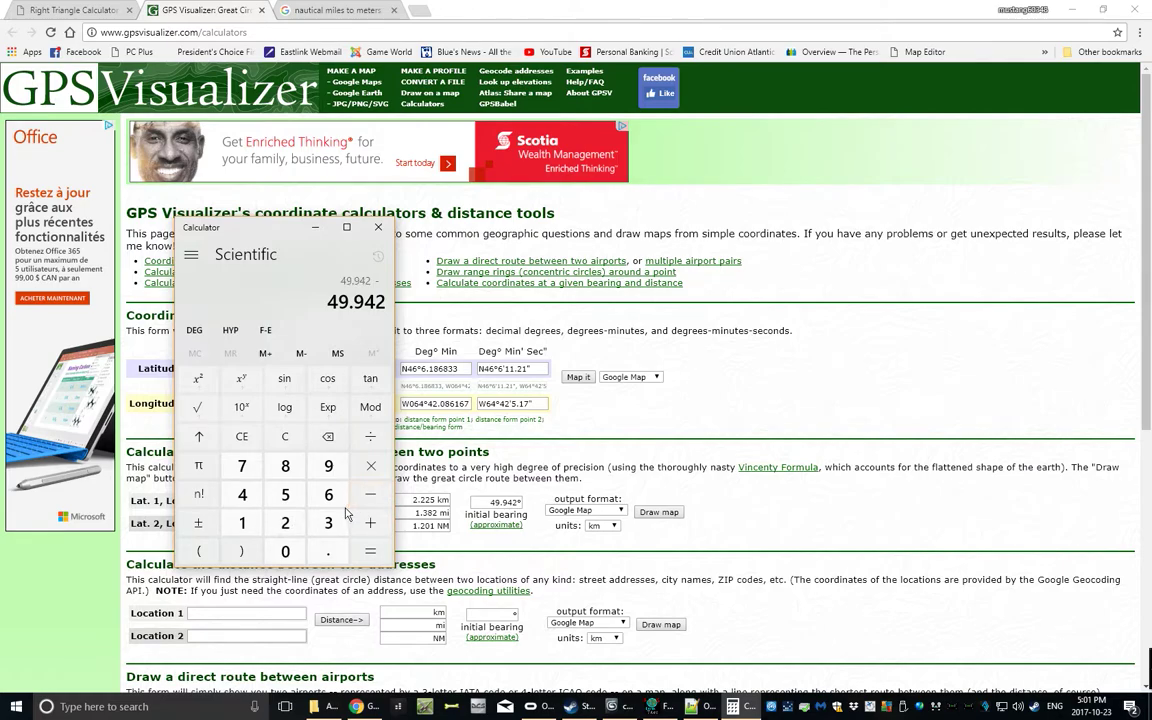
pyautogui.click(328, 467)
pyautogui.click(285, 551)
pyautogui.click(370, 551)
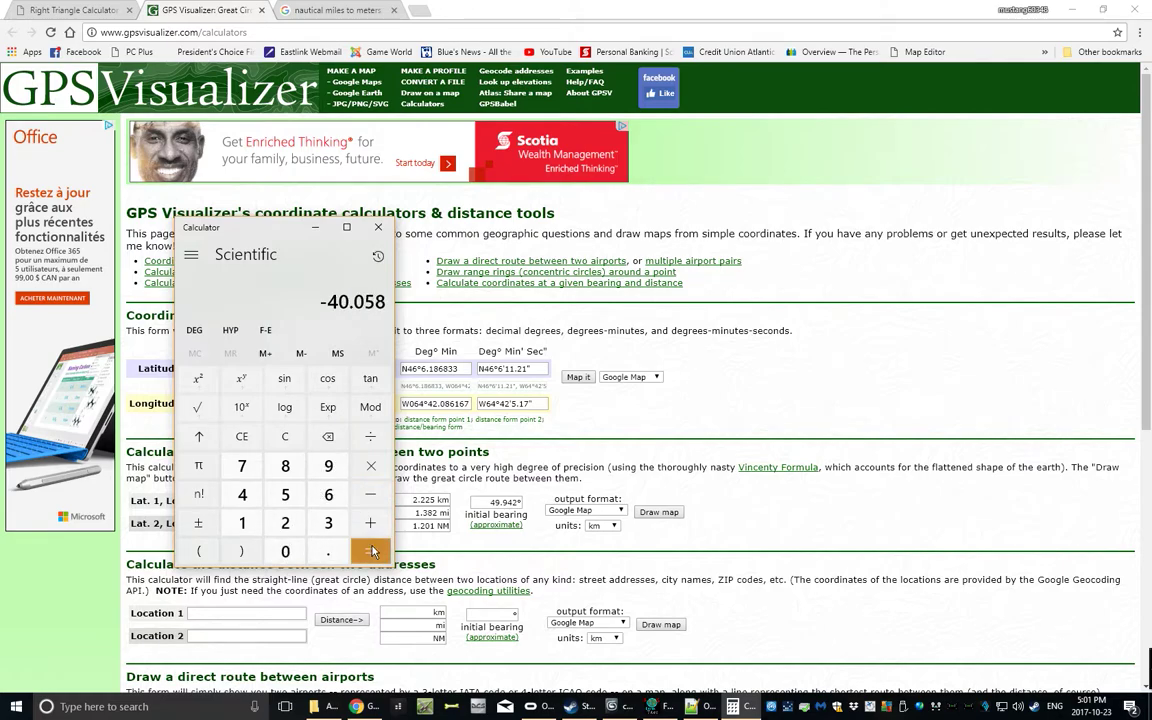
pyautogui.click(378, 227)
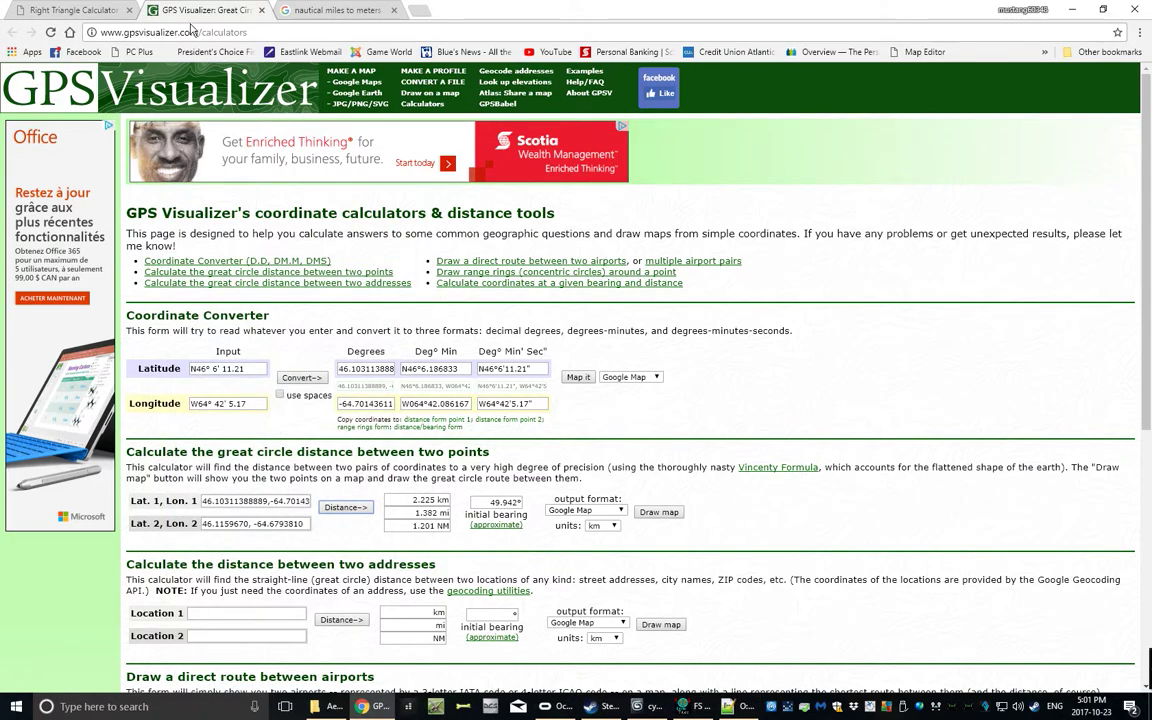
# In Calculator 4 of the right triangle page, set angle A to 40.05 and hypotenuse to 2225, and calculate the sides
pyautogui.click(80, 10)
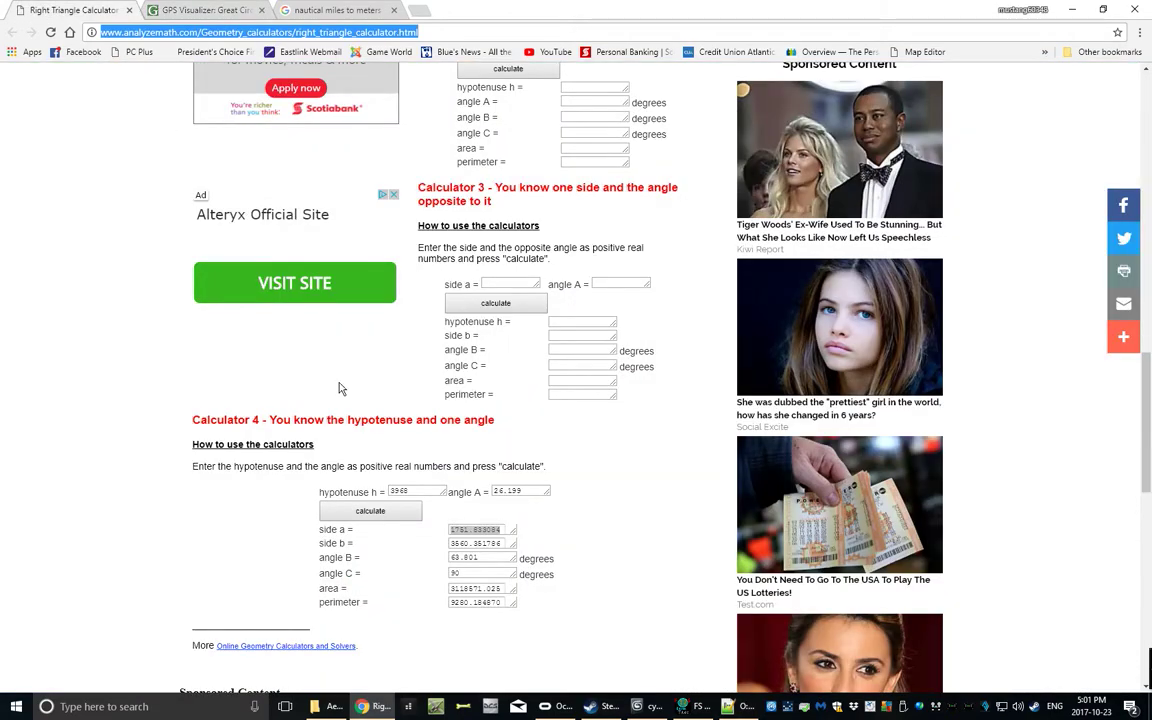
pyautogui.doubleClick(537, 490)
pyautogui.write('40.05')
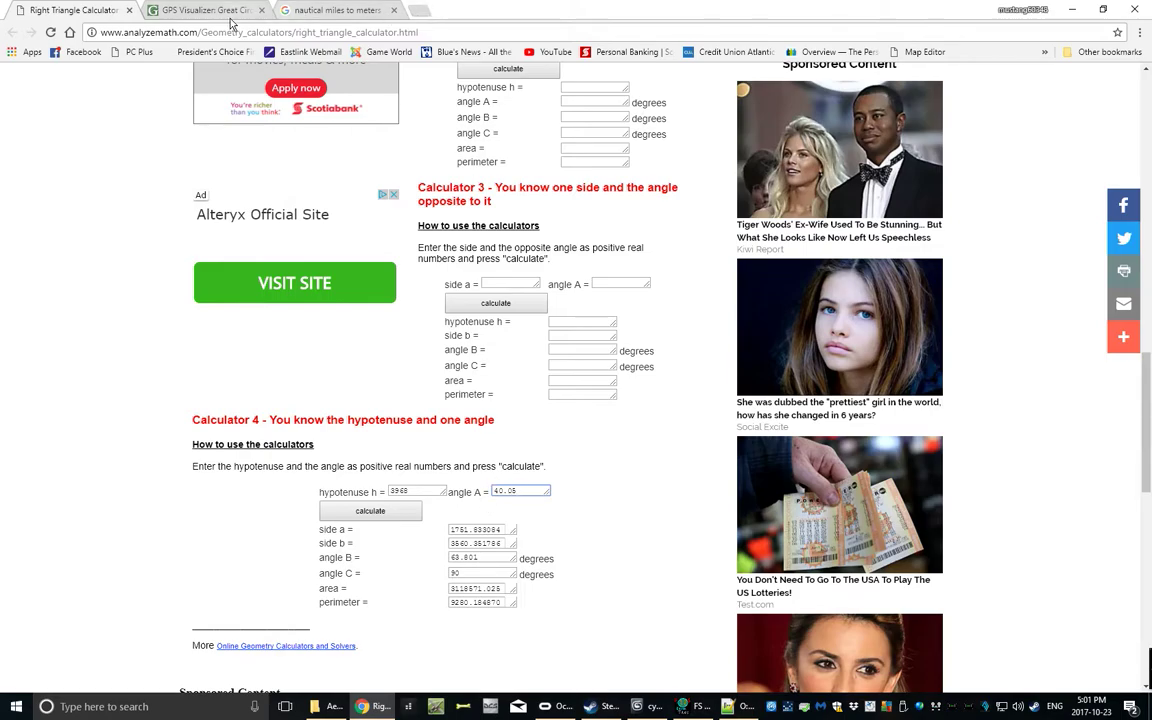
pyautogui.click(186, 12)
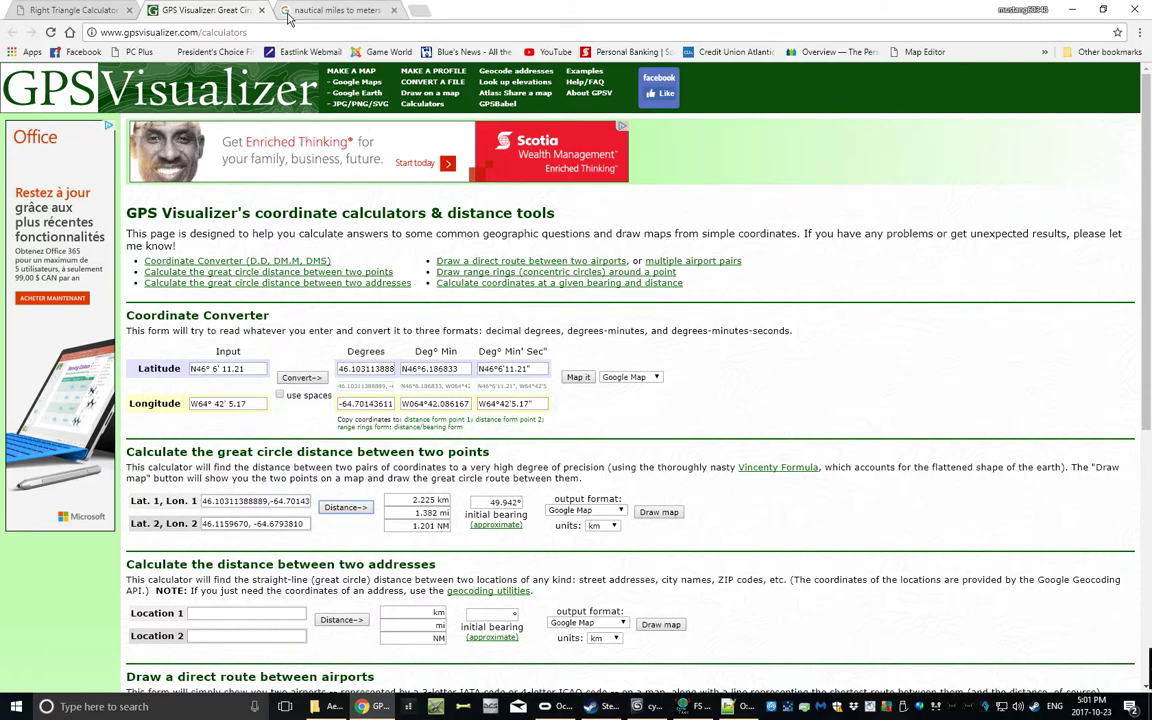
pyautogui.click(75, 12)
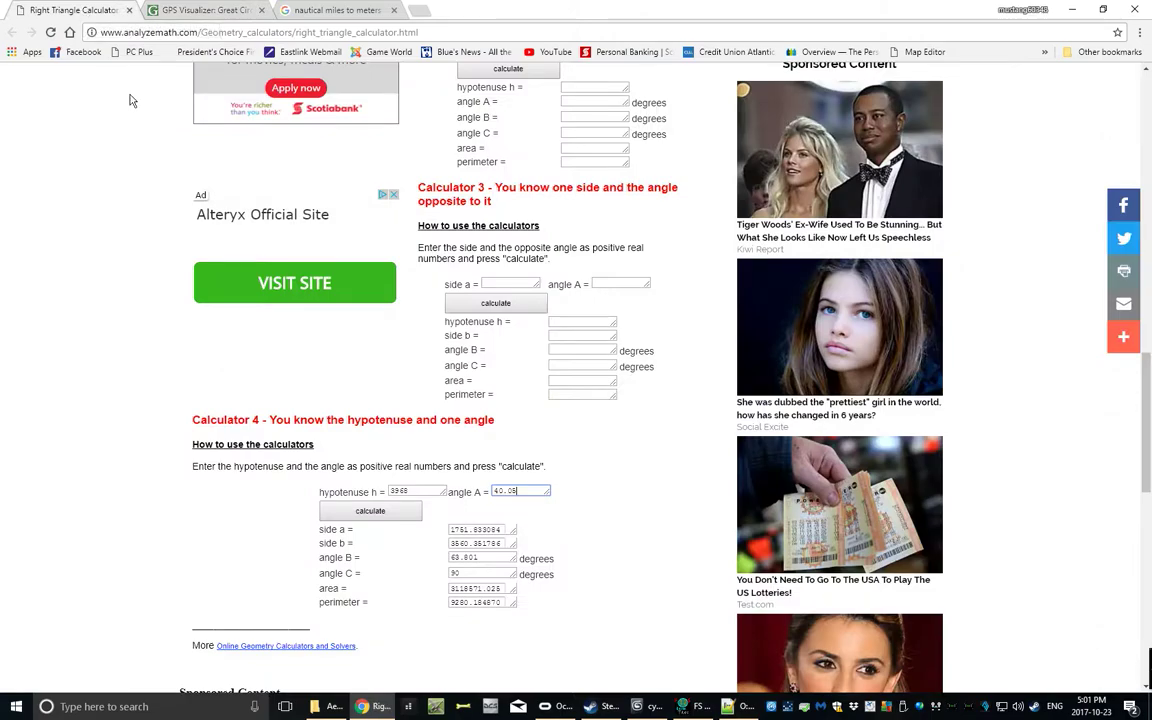
pyautogui.moveTo(412, 490); pyautogui.dragTo(390, 486)
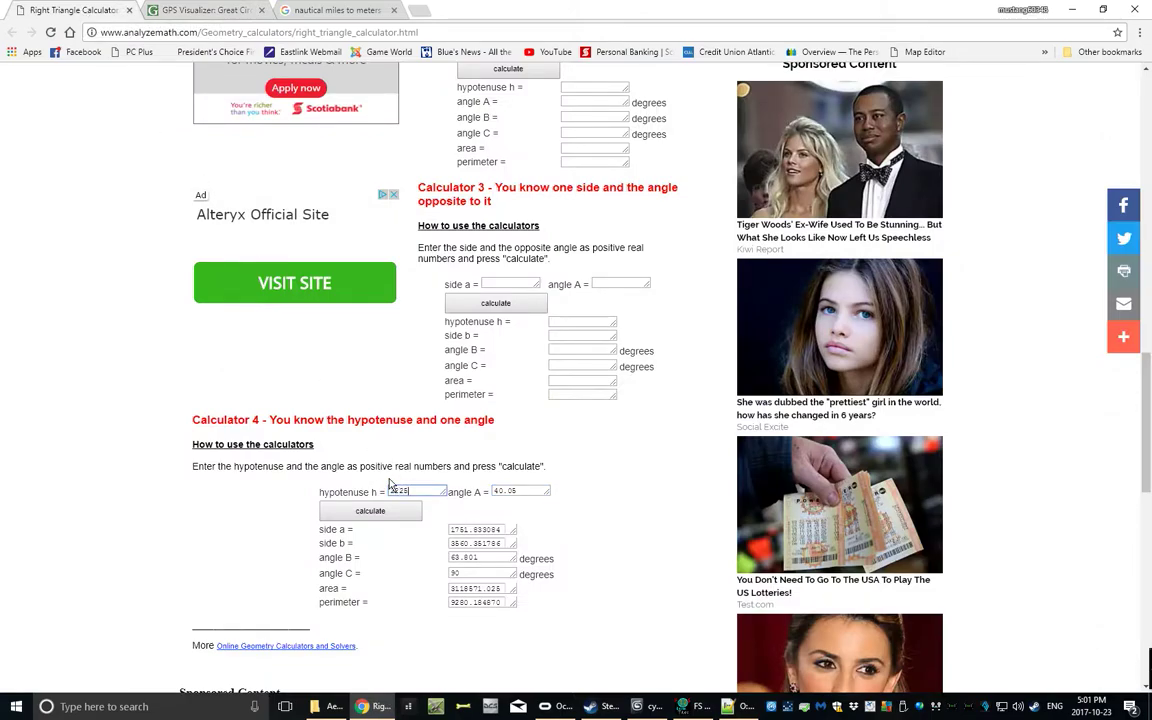
pyautogui.write('2225')
pyautogui.click(370, 512)
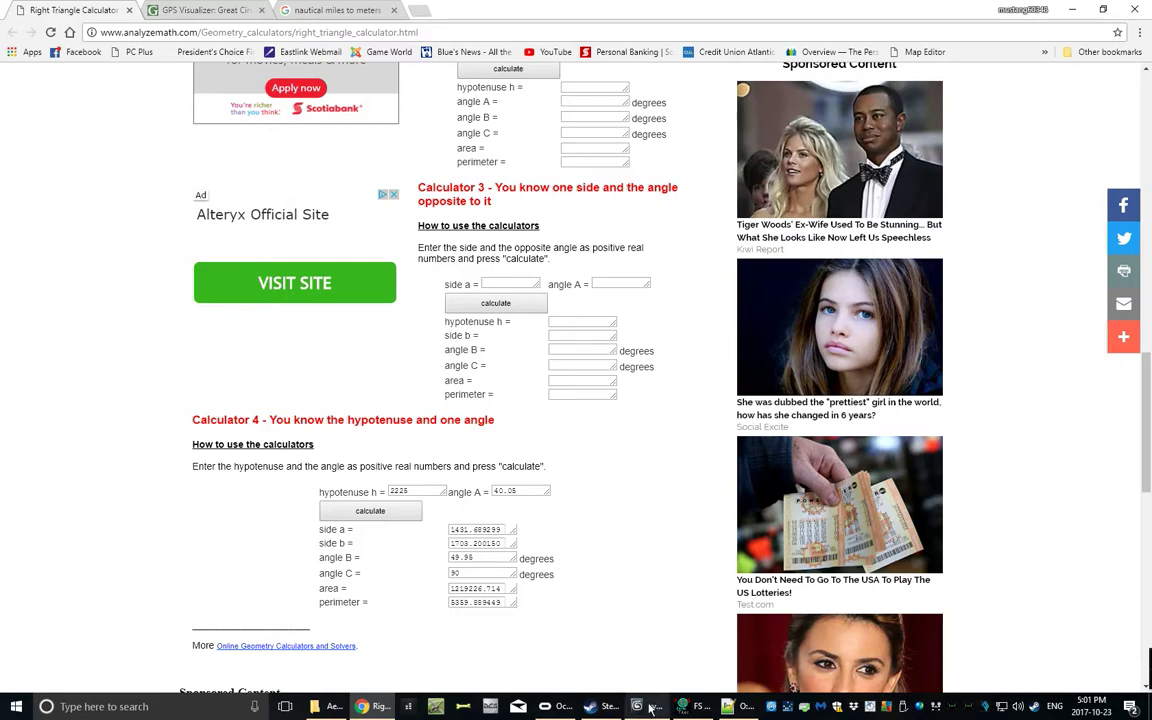
# Switch to 3ds Max, start a Plane primitive and open its keyboard entry parameters
pyautogui.hotkey('alt', 'Tab')
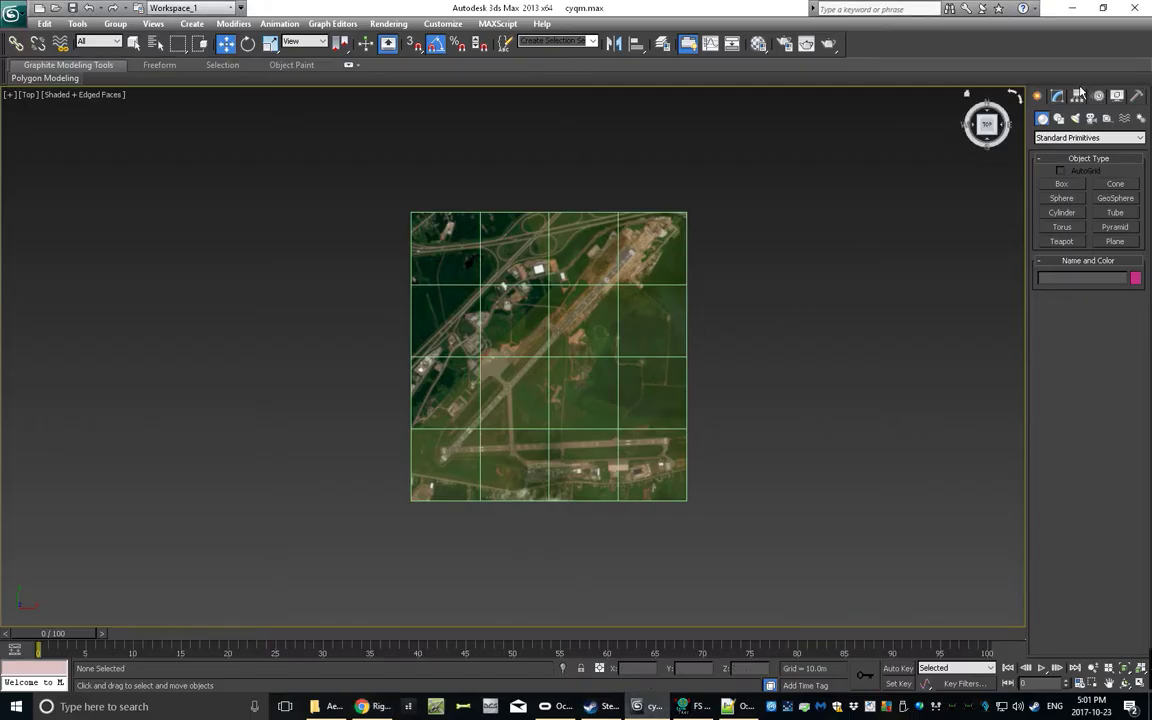
pyautogui.click(1115, 242)
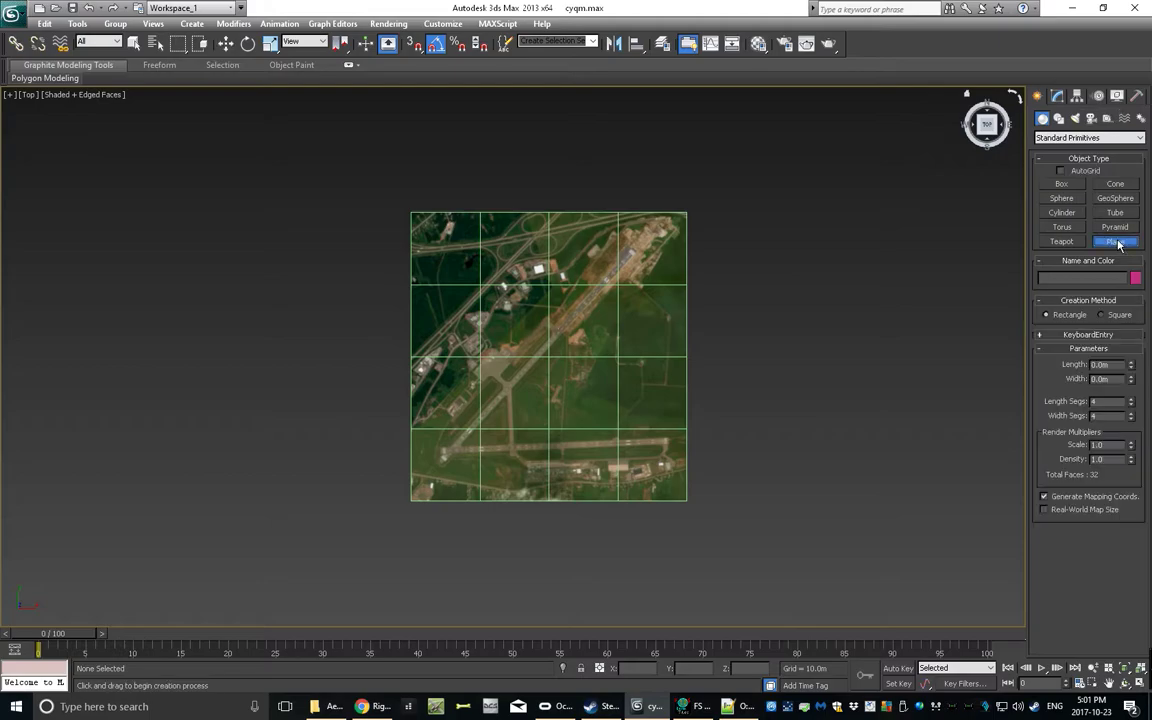
pyautogui.click(1042, 335)
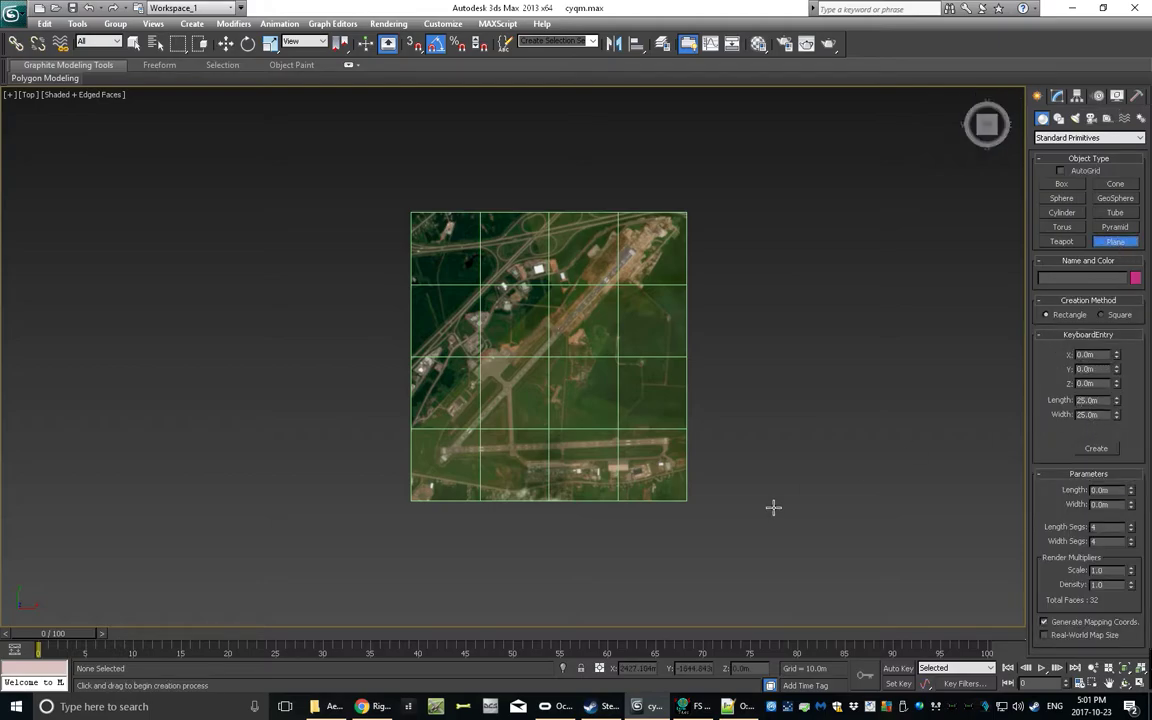
pyautogui.click(367, 708)
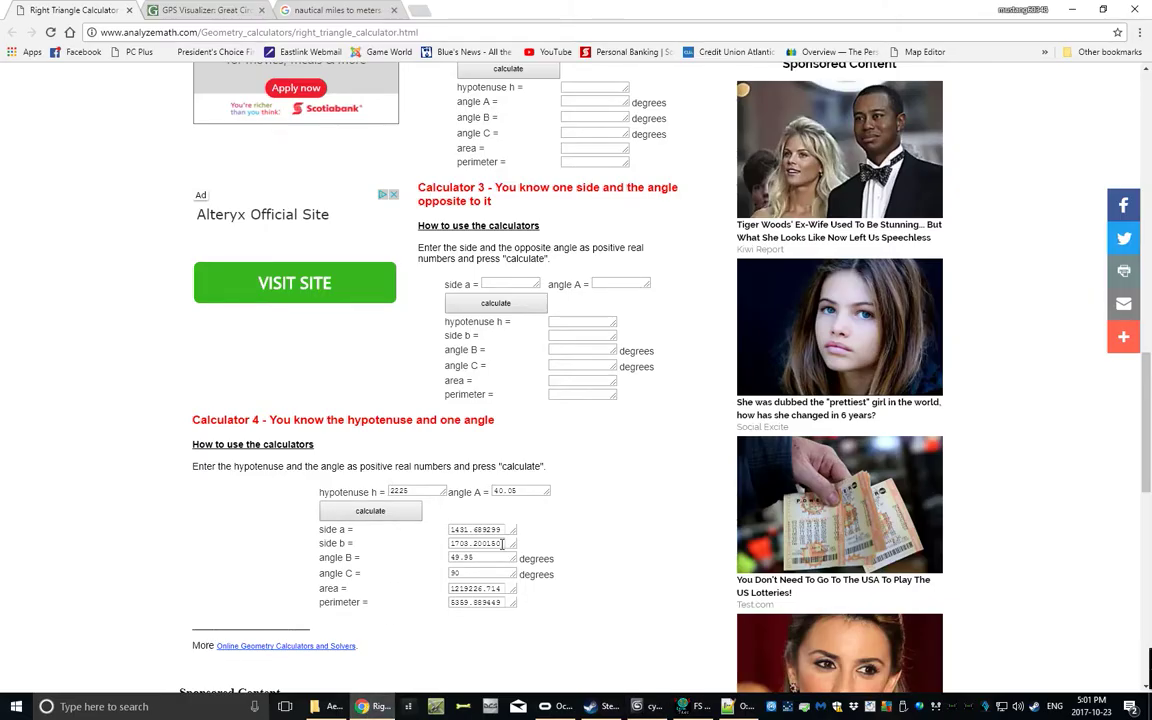
pyautogui.moveTo(502, 530); pyautogui.dragTo(456, 530)
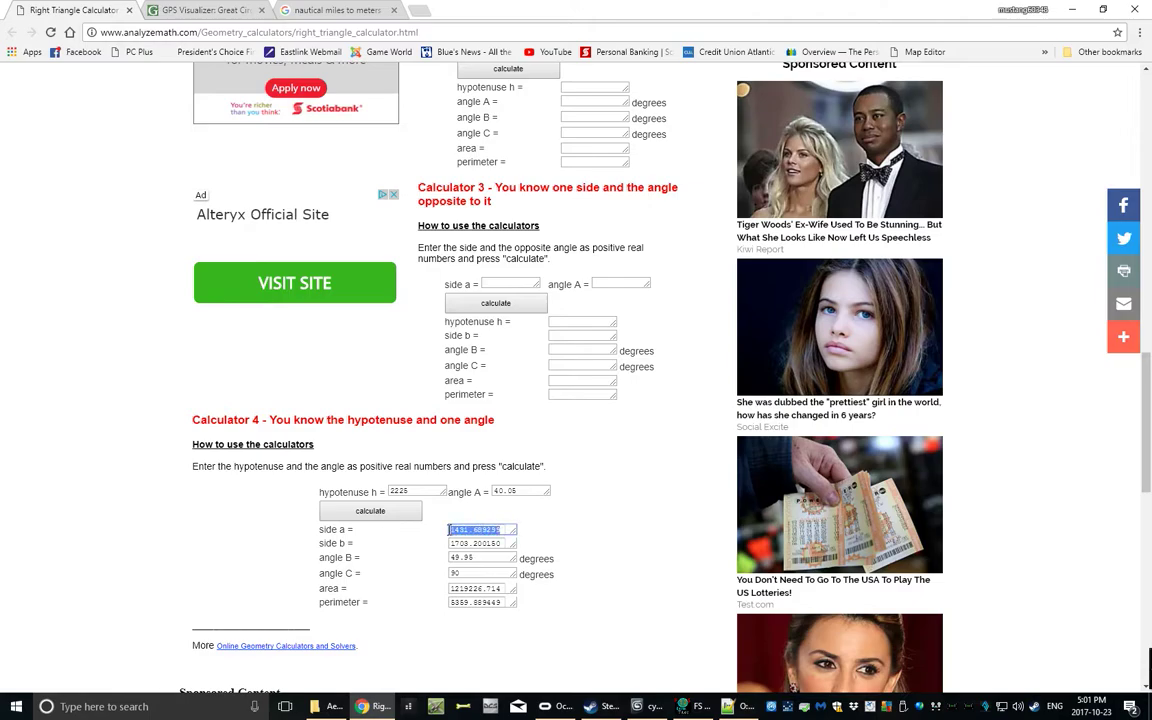
pyautogui.click(587, 528)
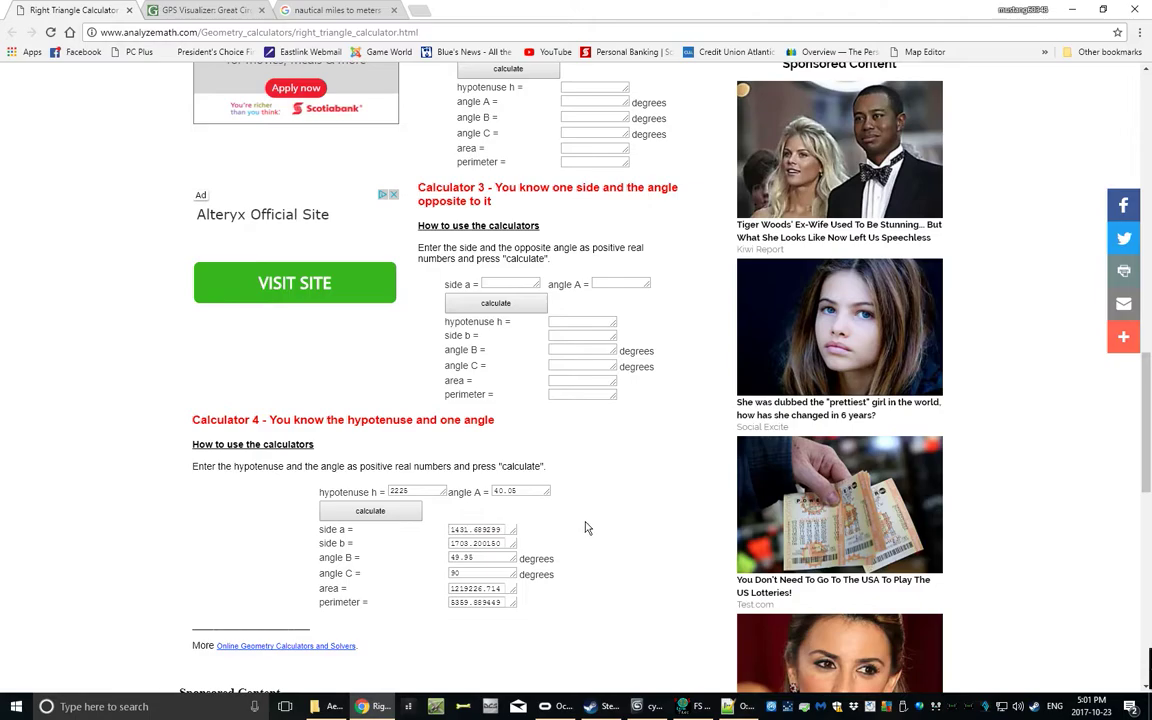
# Check the tile's area size in FS Earth Tiles, convert 1.037 nautical miles to metres in Chrome's Google converter, and copy the metre value
pyautogui.click(686, 706)
pyautogui.click(193, 137)
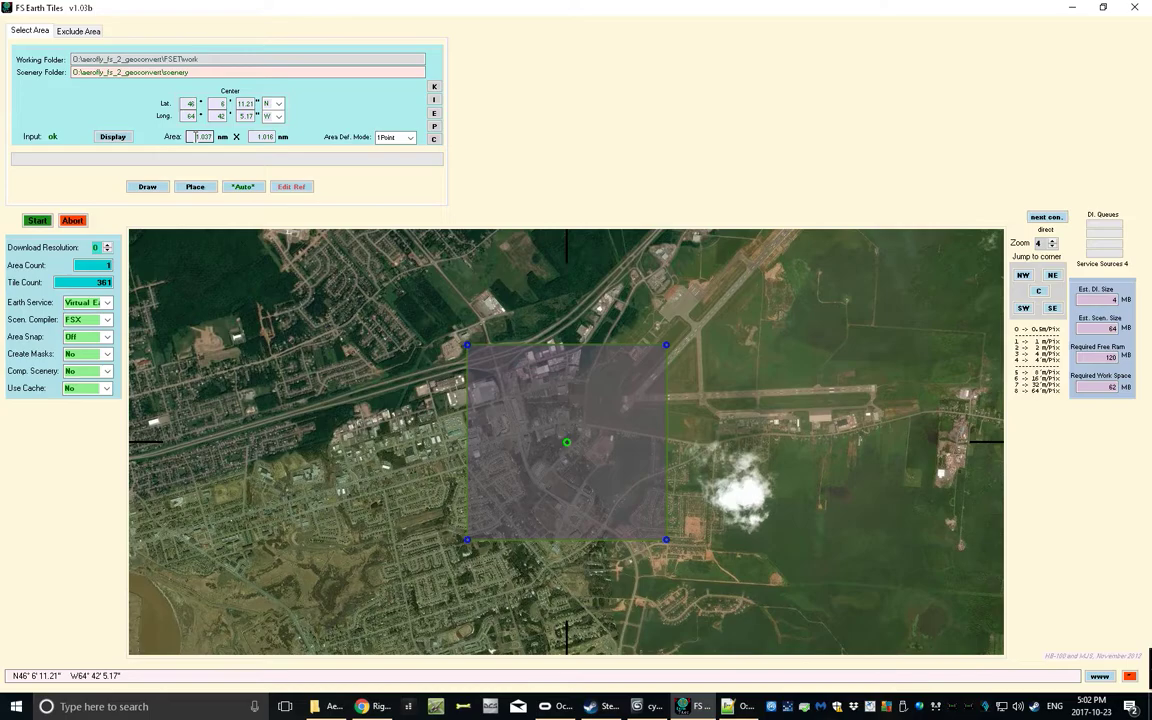
pyautogui.click(370, 706)
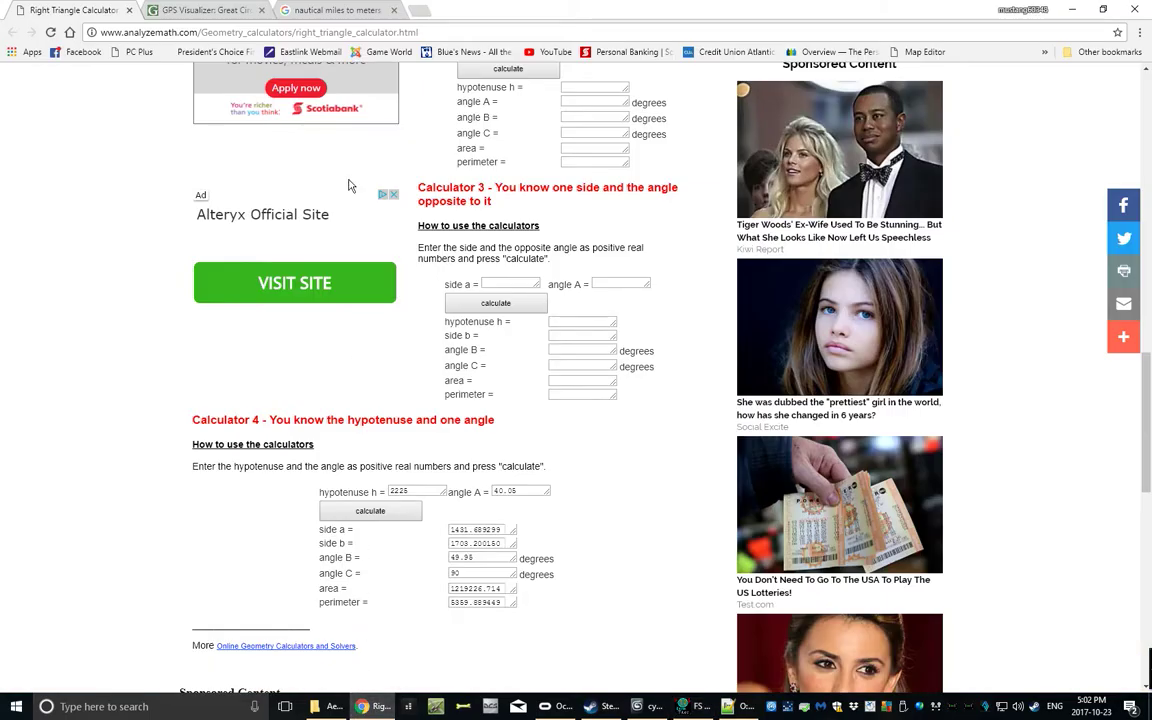
pyautogui.click(311, 12)
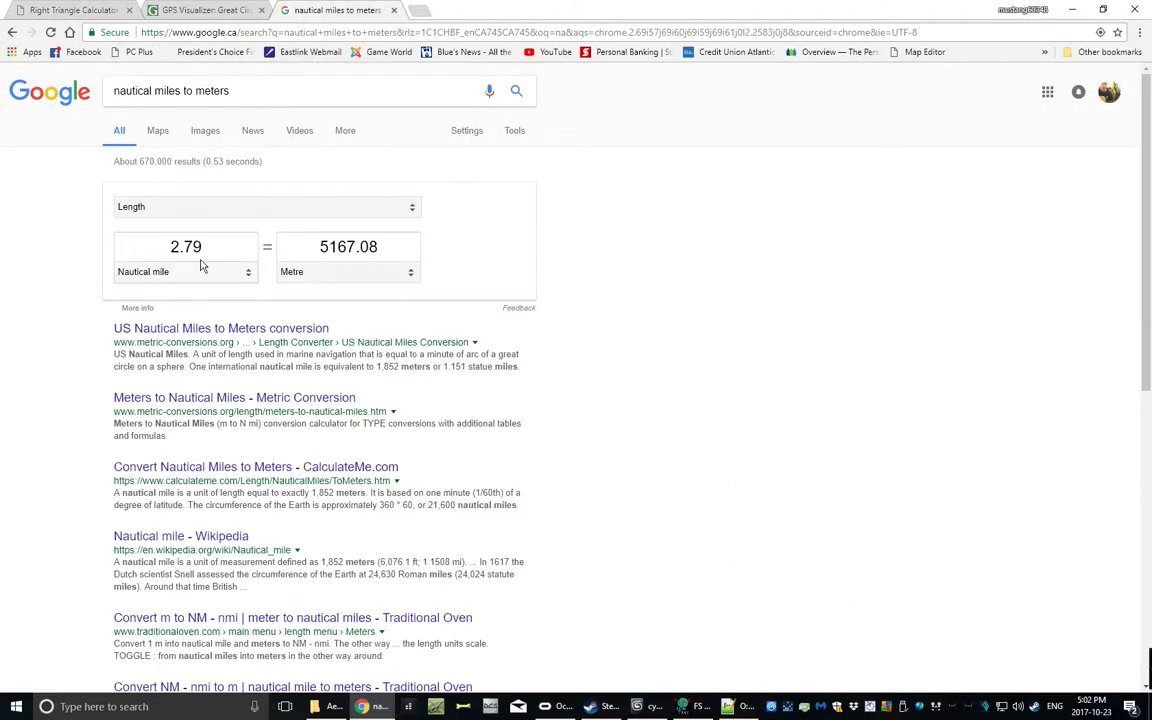
pyautogui.moveTo(205, 241); pyautogui.dragTo(172, 237)
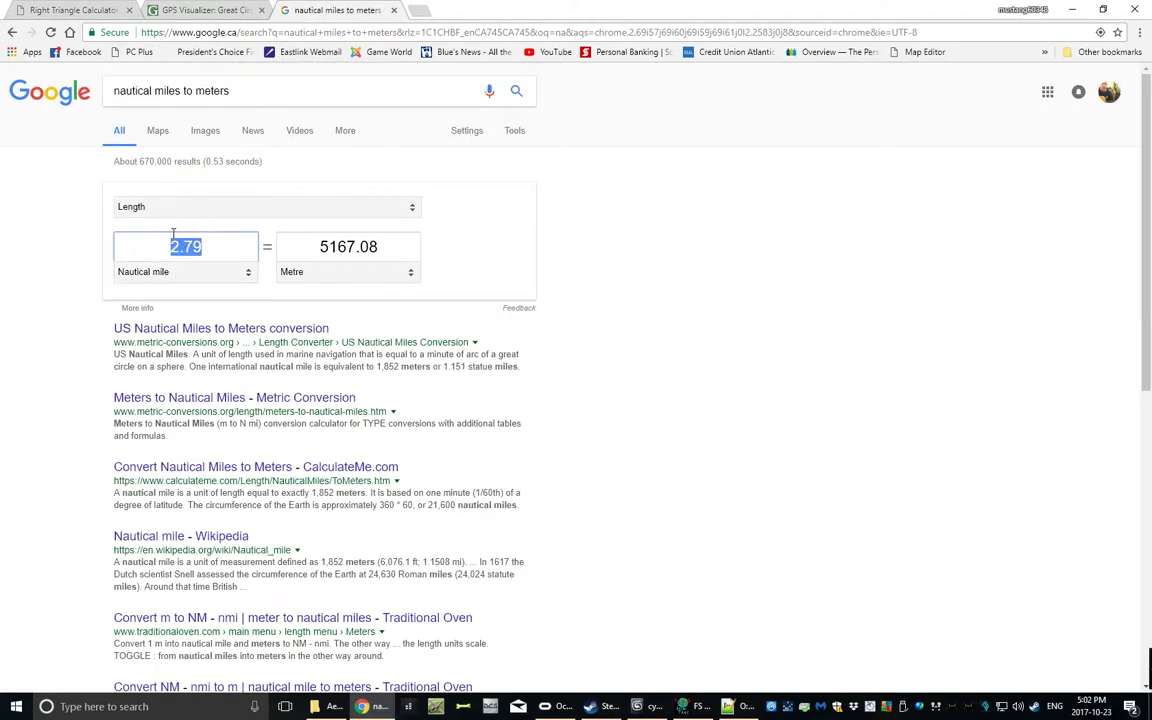
pyautogui.write('1.037')
pyautogui.press('Tab')
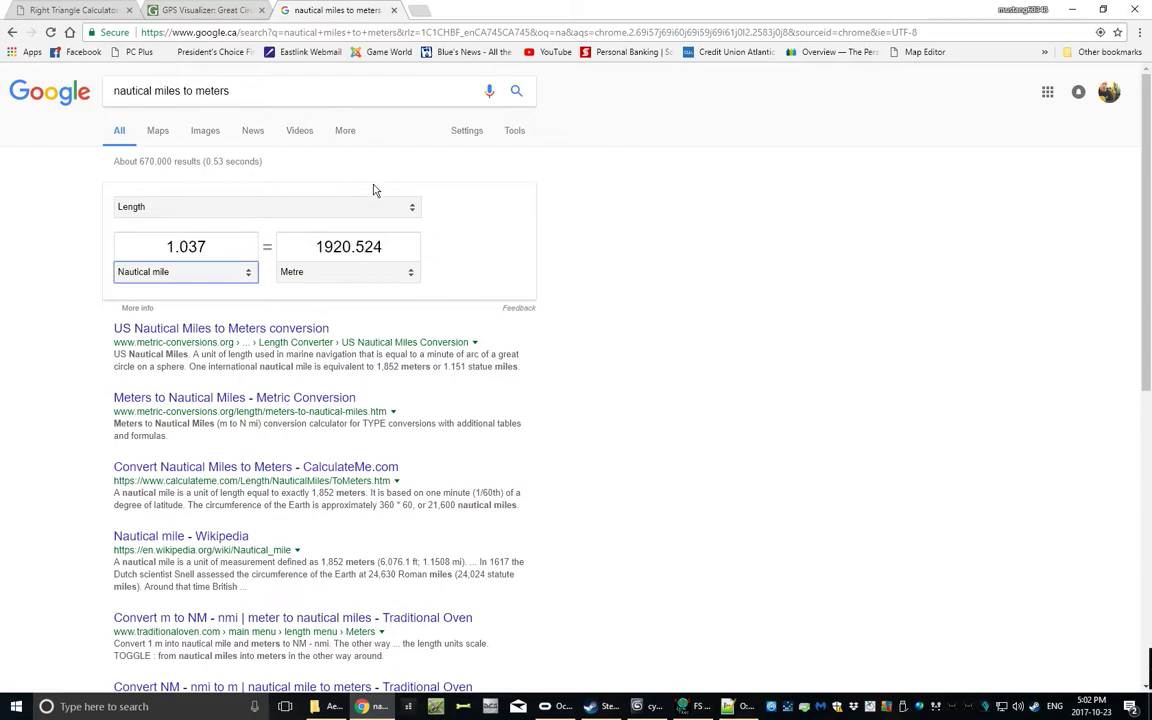
pyautogui.moveTo(383, 247); pyautogui.dragTo(314, 247)
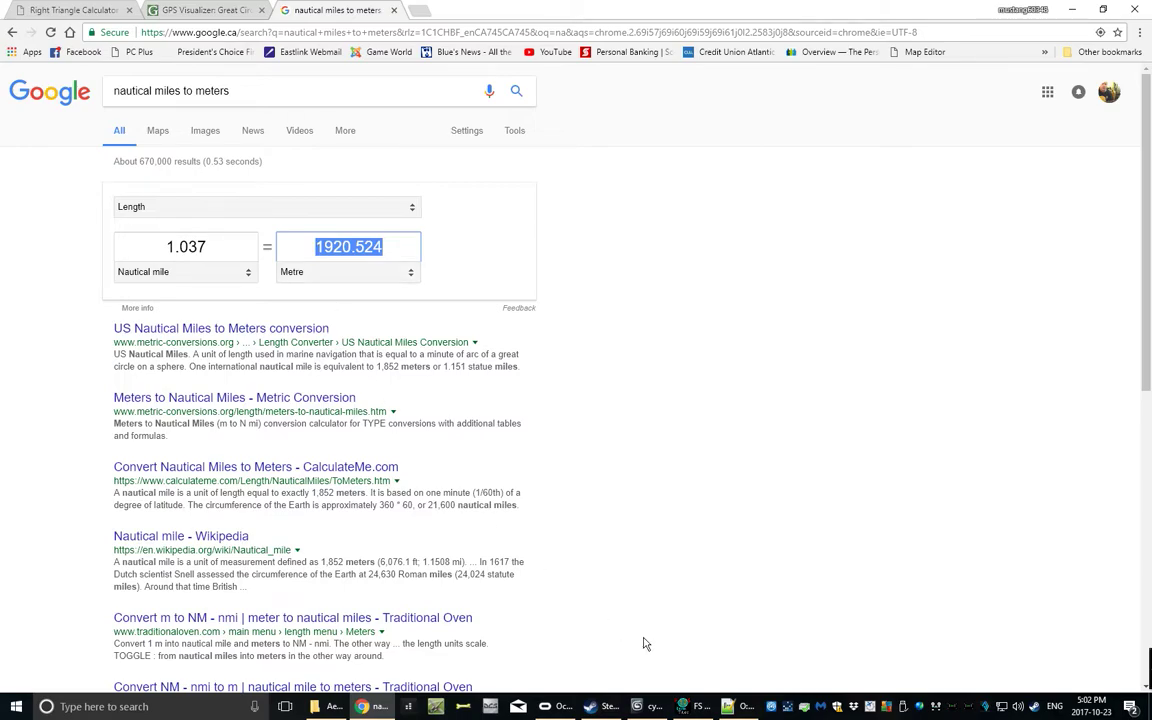
# Recheck the area dimensions in FS Earth Tiles, and replace the plane's keyboard-entry width in 3ds Max with the copied metre value 1920.524
pyautogui.click(686, 706)
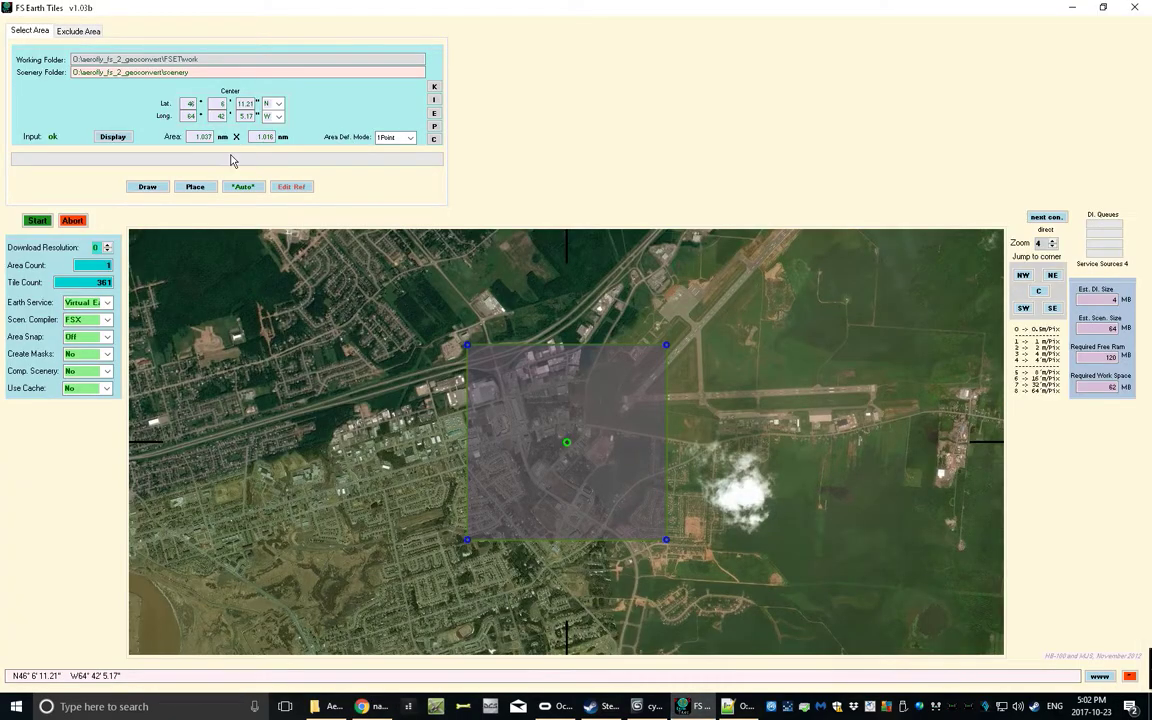
pyautogui.click(654, 706)
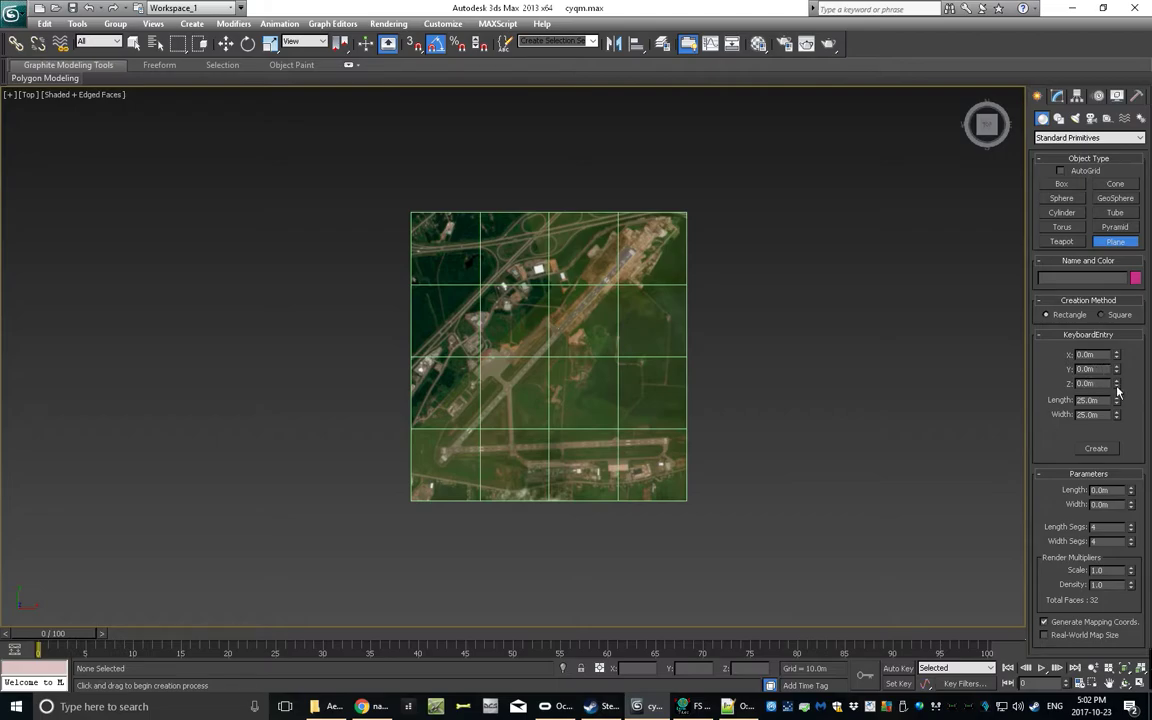
pyautogui.moveTo(1104, 416); pyautogui.dragTo(1055, 413)
# Check the second area dimension in FS Earth Tiles, convert 1.016 nautical miles to metres in Chrome's Google converter, and copy the metre value
pyautogui.click(682, 706)
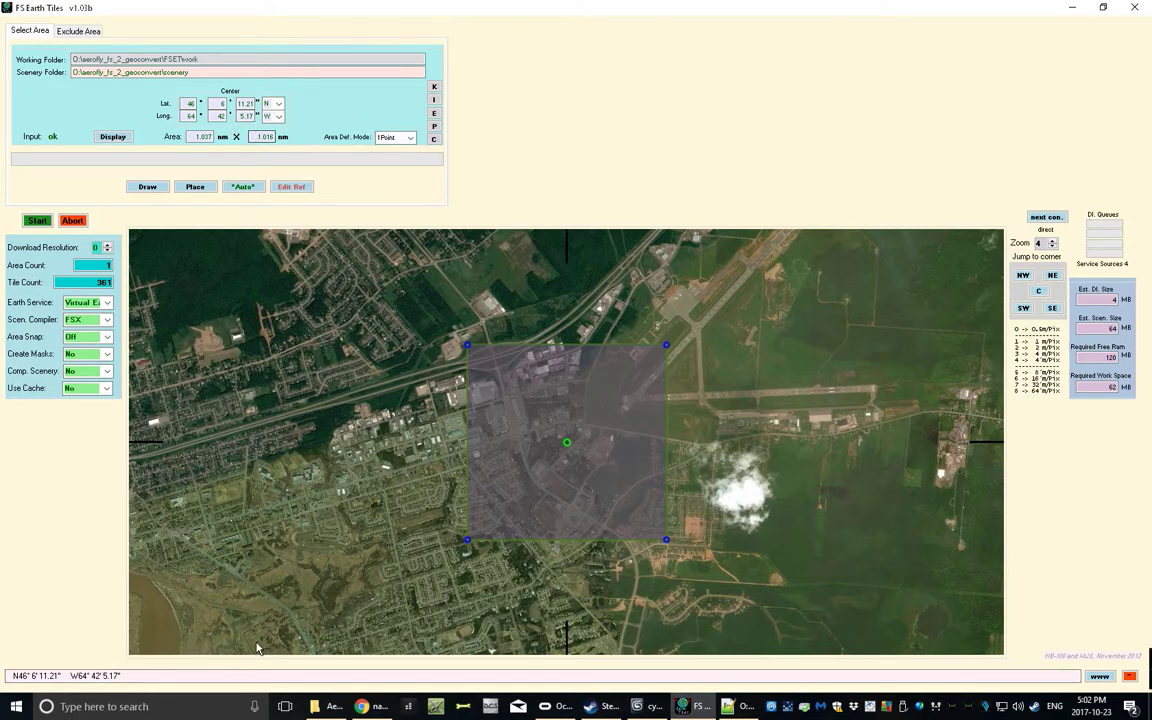
pyautogui.click(372, 706)
pyautogui.click(218, 244)
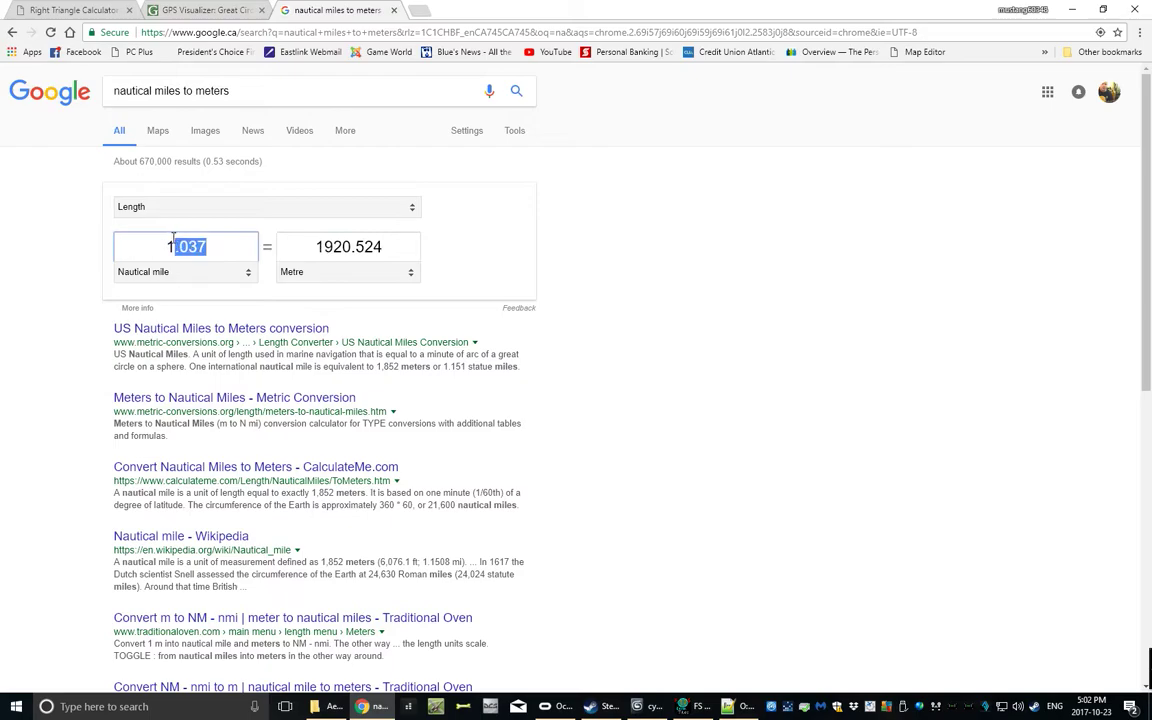
pyautogui.write('1/016')
pyautogui.press('Tab')
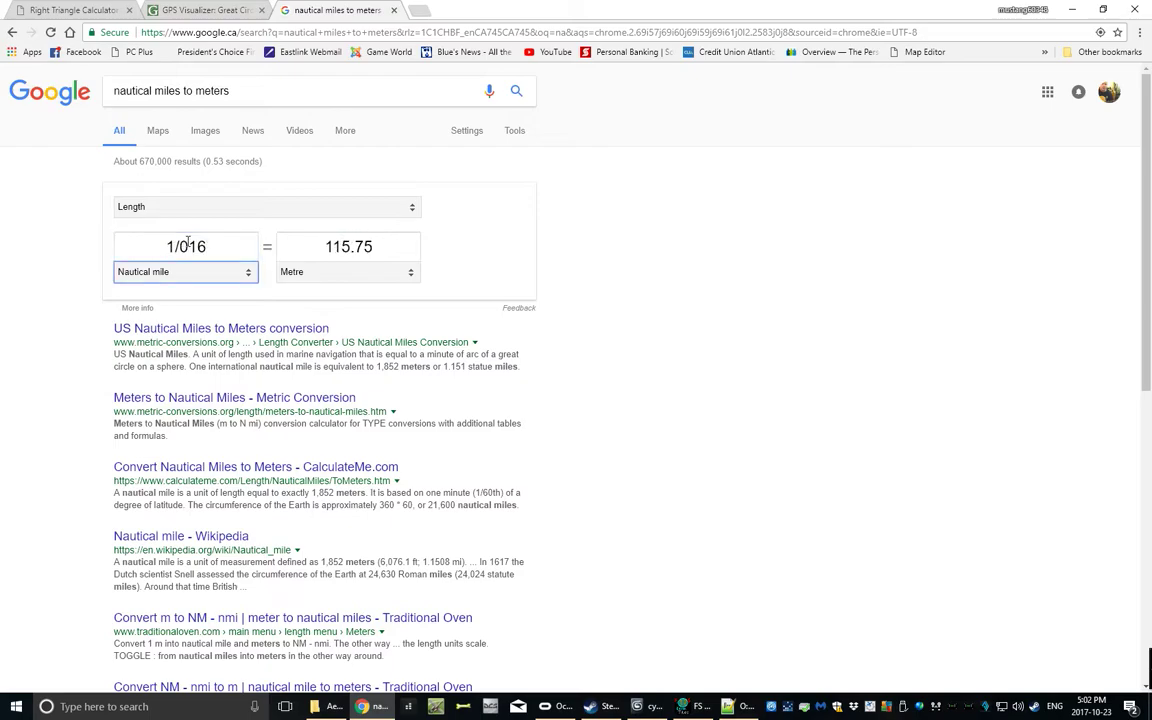
pyautogui.click(200, 246)
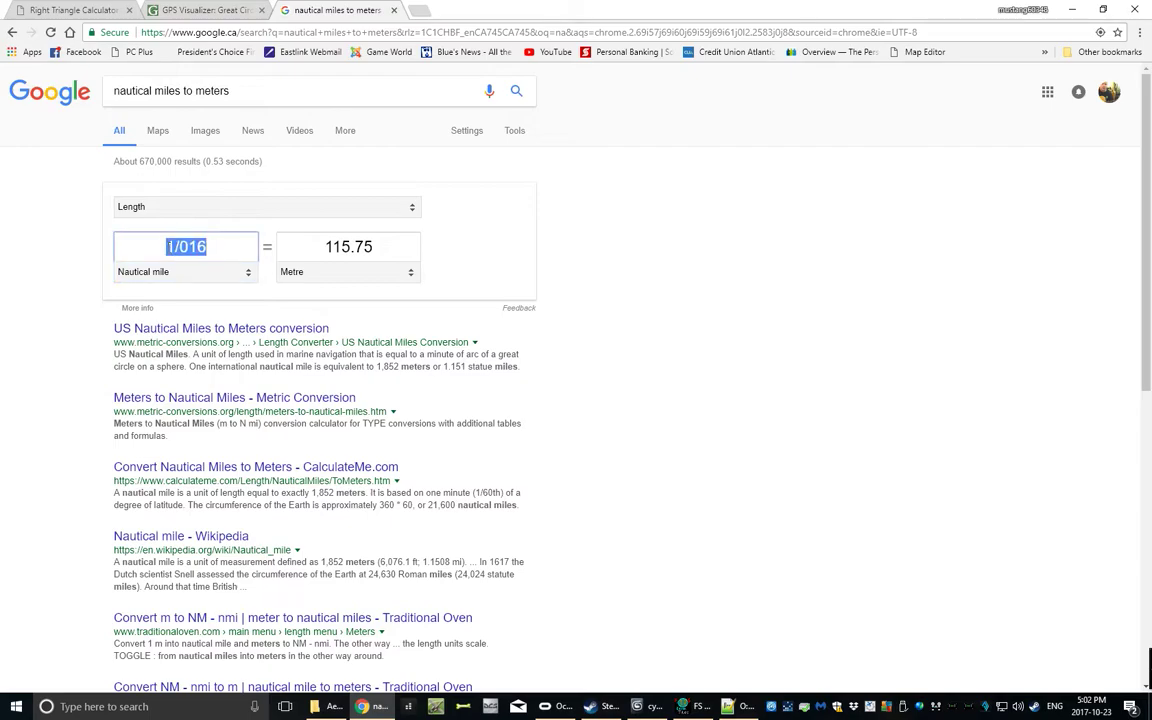
pyautogui.write('1.')
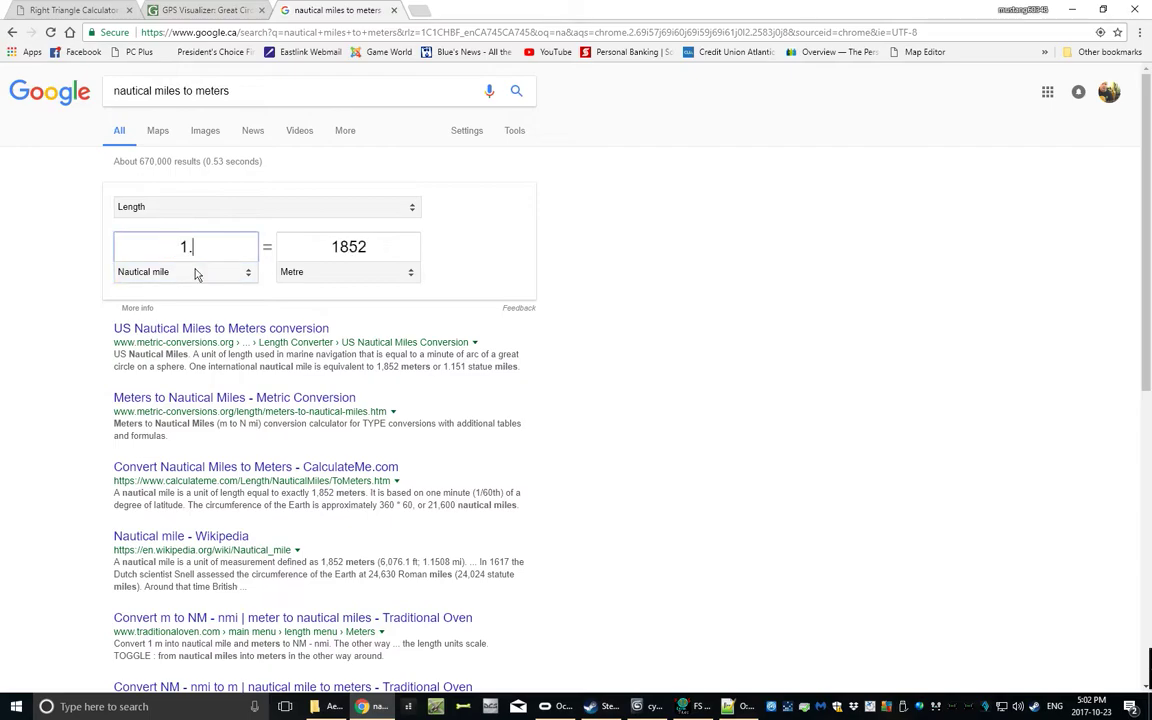
pyautogui.write('016')
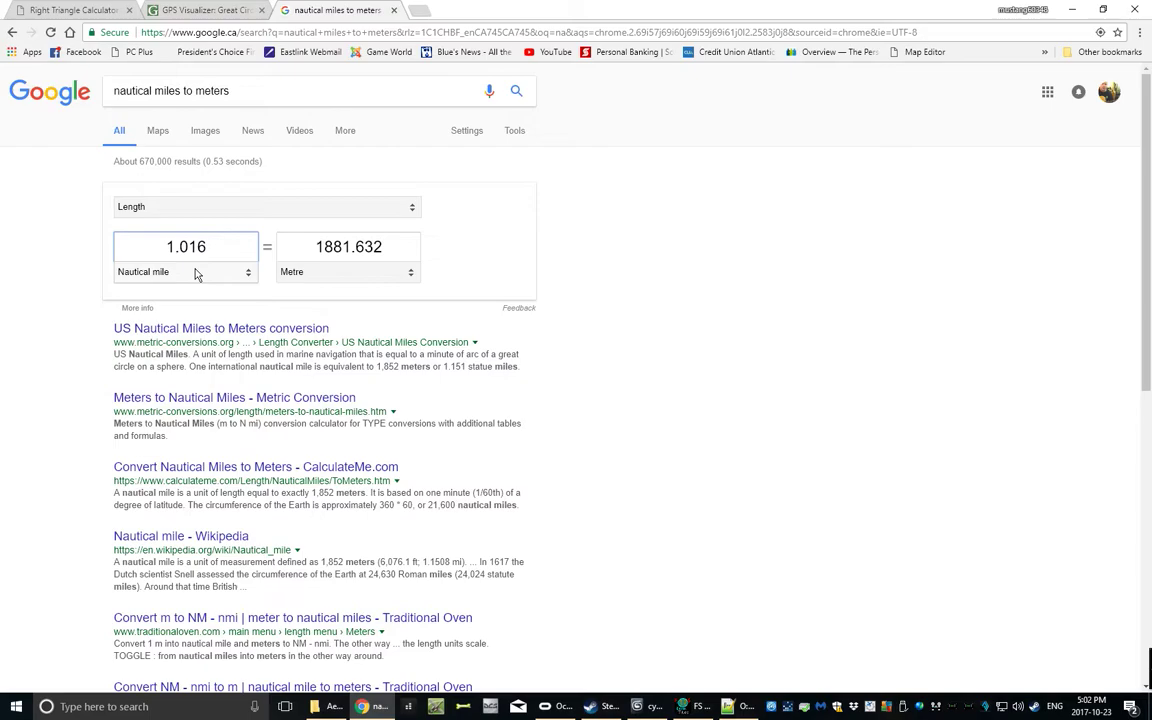
pyautogui.moveTo(380, 247); pyautogui.dragTo(317, 246)
pyautogui.hotkey('ctrl', 'c')
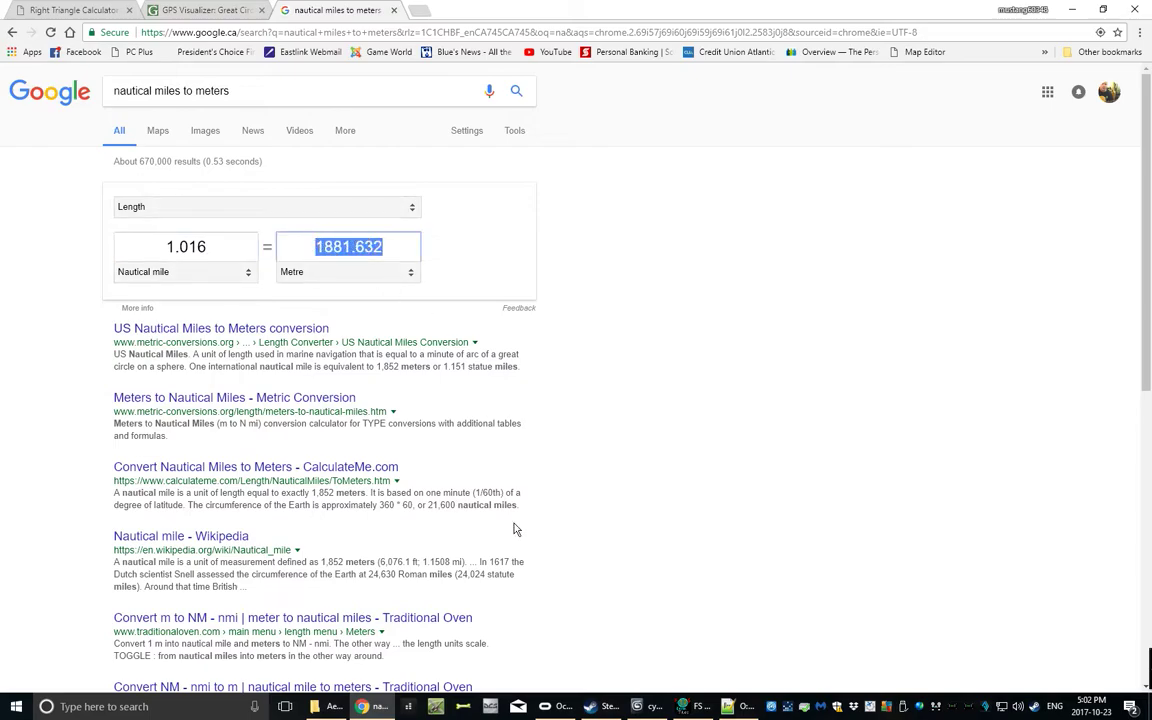
# Switch to 3ds Max, set the plane's keyboard-entry length to the copied 1881.632 and create the plane
pyautogui.hotkey('alt', 'Tab')
pyautogui.moveTo(1105, 400); pyautogui.dragTo(1075, 400)
pyautogui.hotkey('ctrl', 'v')
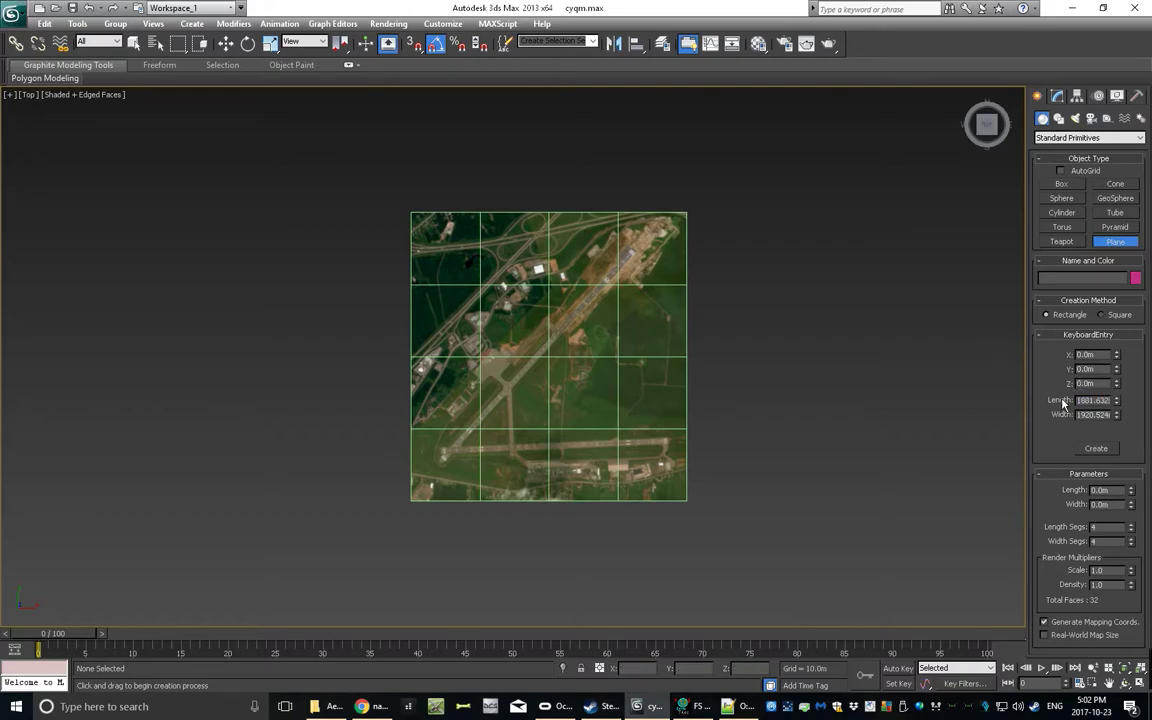
pyautogui.click(1096, 448)
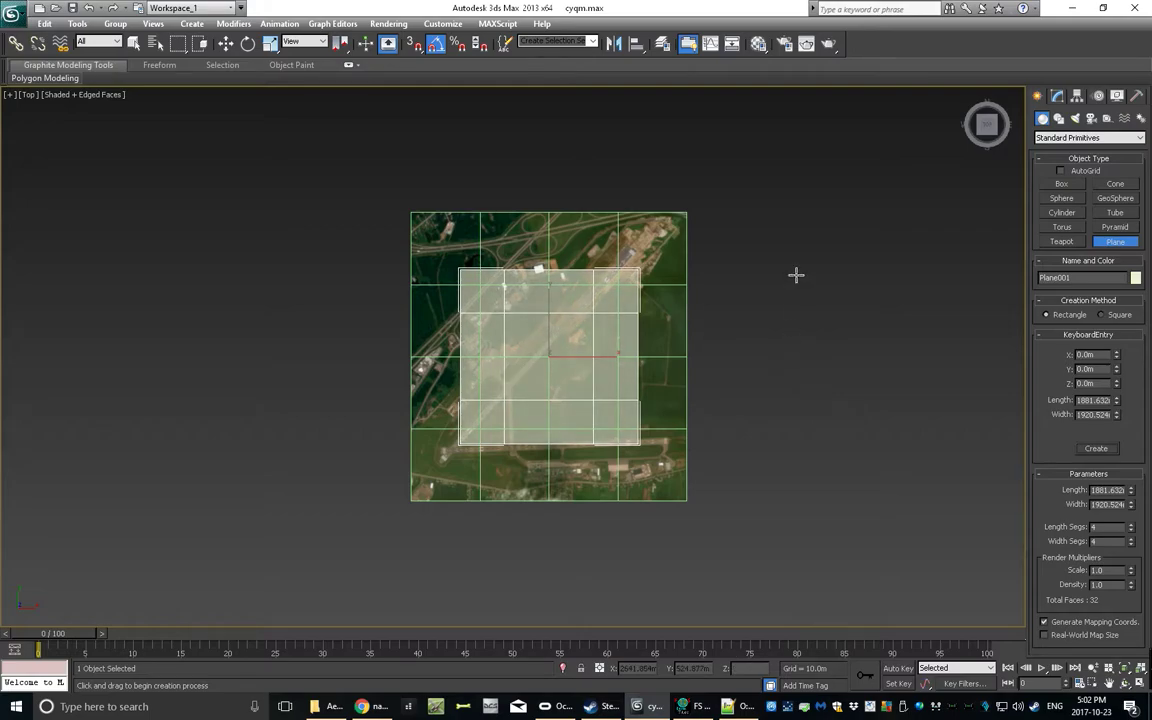
# Choose reference2 from the Aerofly CYQM folder as the 20 - Default material's diffuse bitmap, and assign that material to the new plane
pyautogui.click(758, 43)
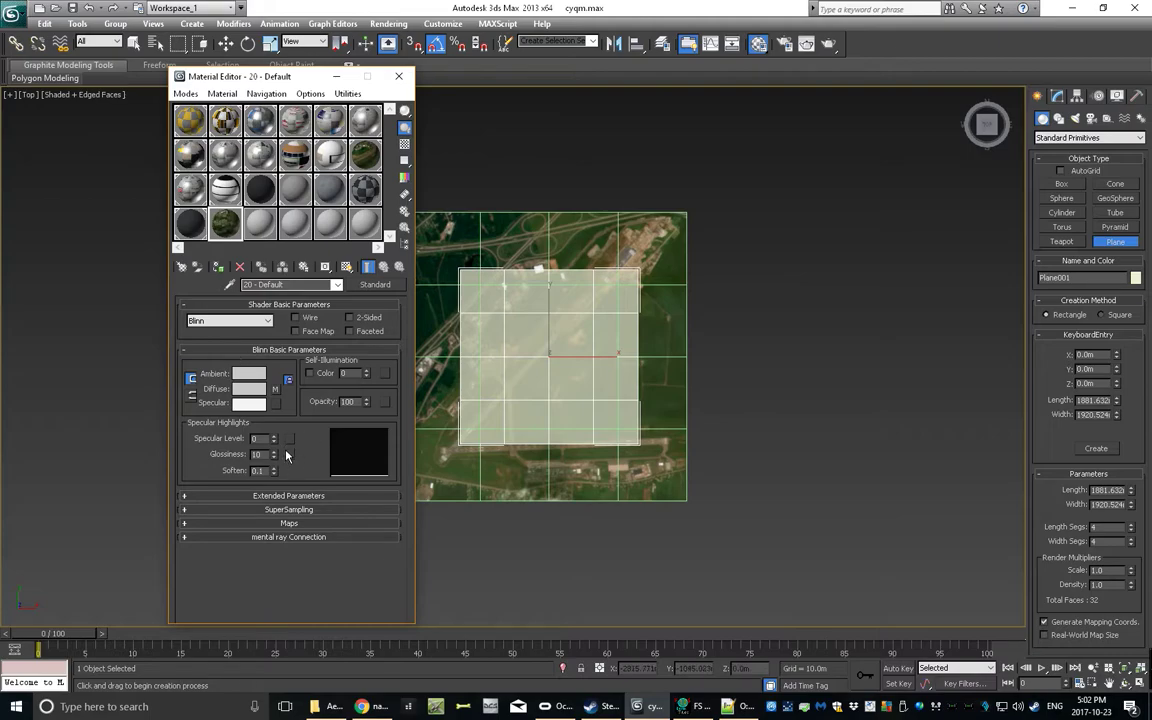
pyautogui.click(275, 388)
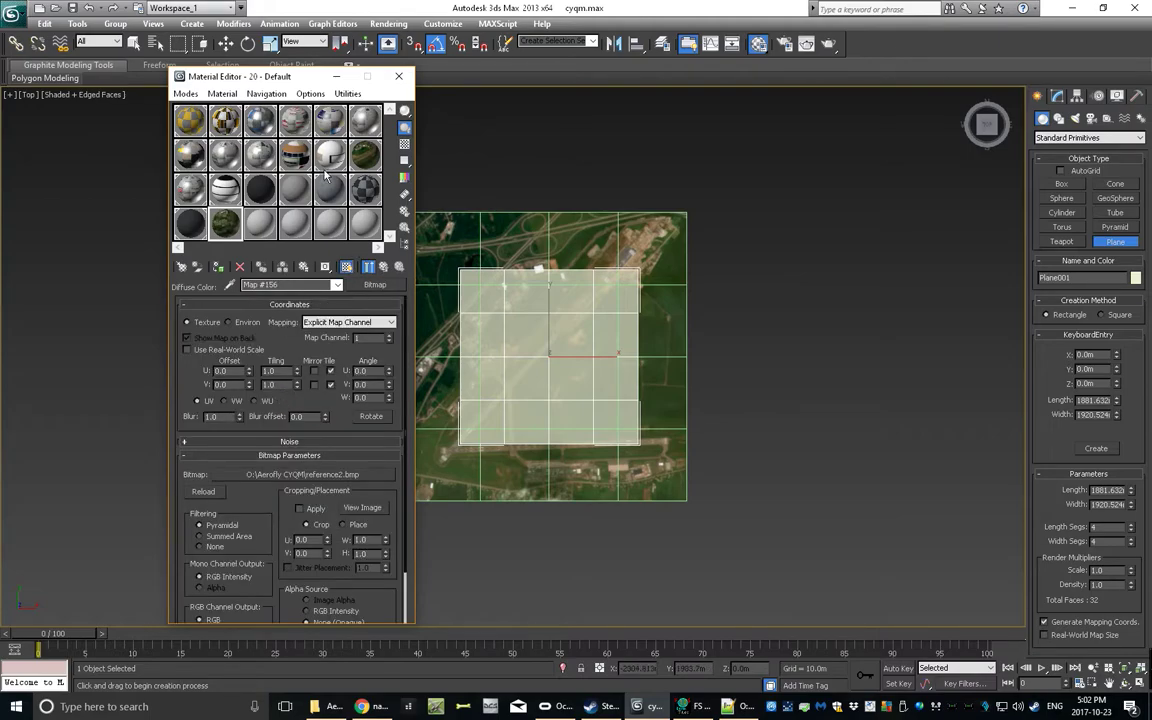
pyautogui.hotkey('alt', 'x')
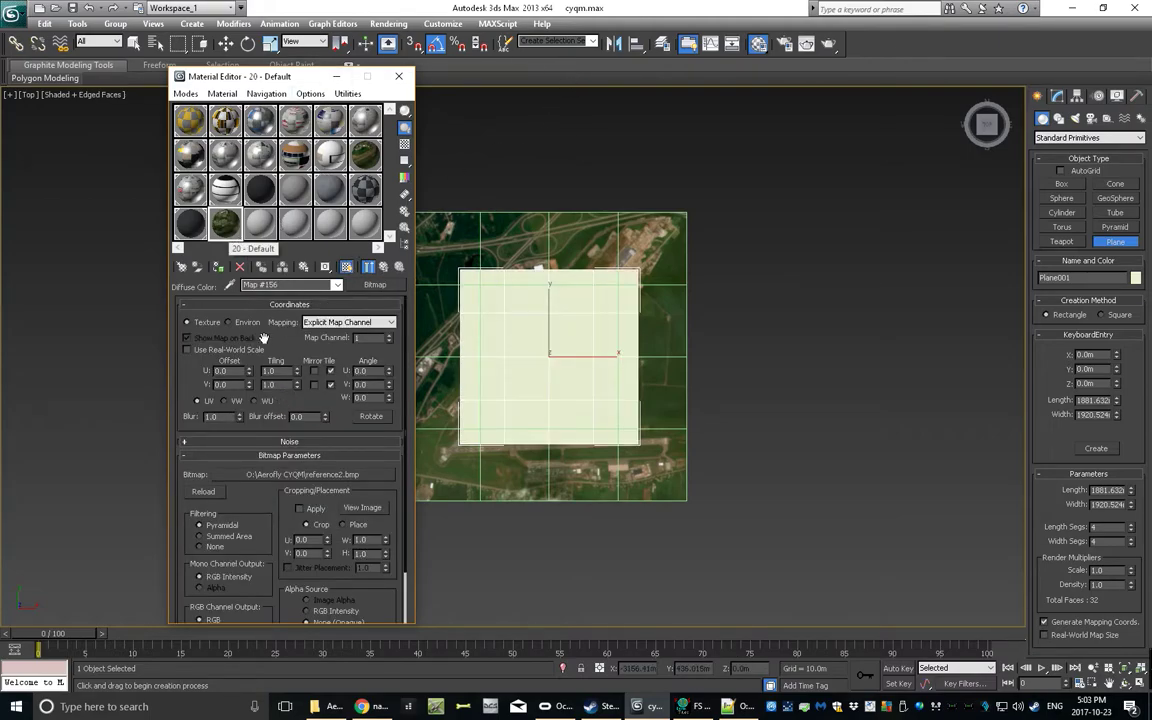
pyautogui.click(297, 479)
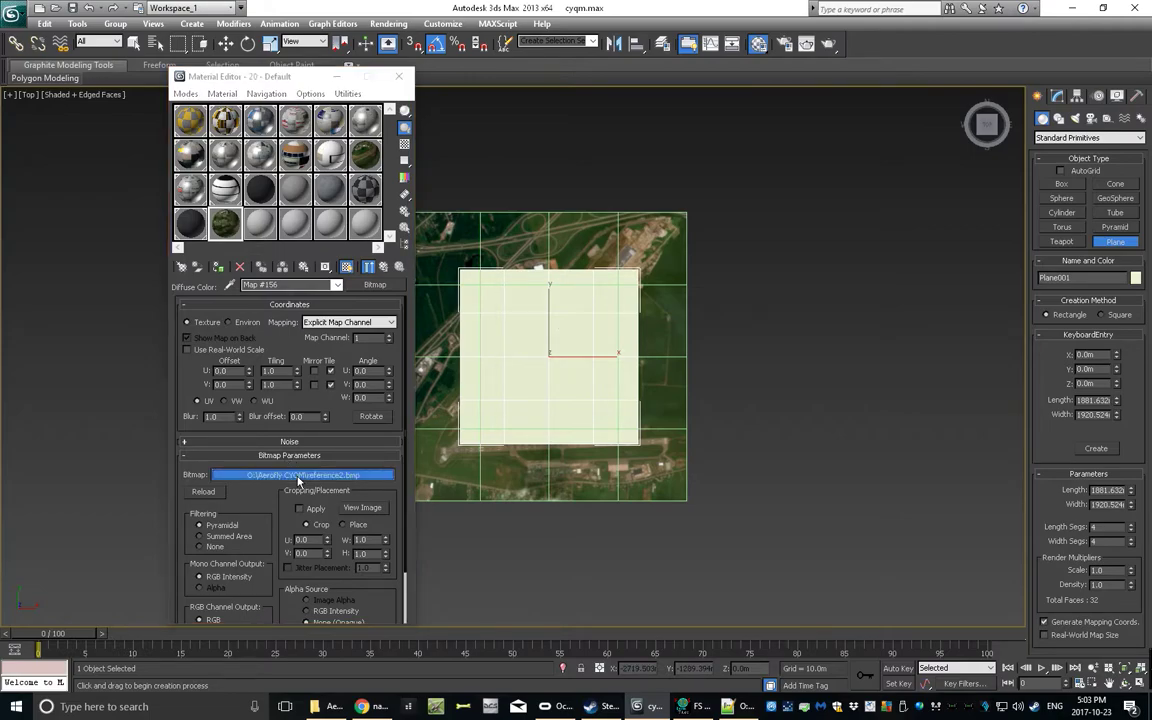
pyautogui.scroll(-2, 466, 279)
pyautogui.scroll(-5, 518, 318)
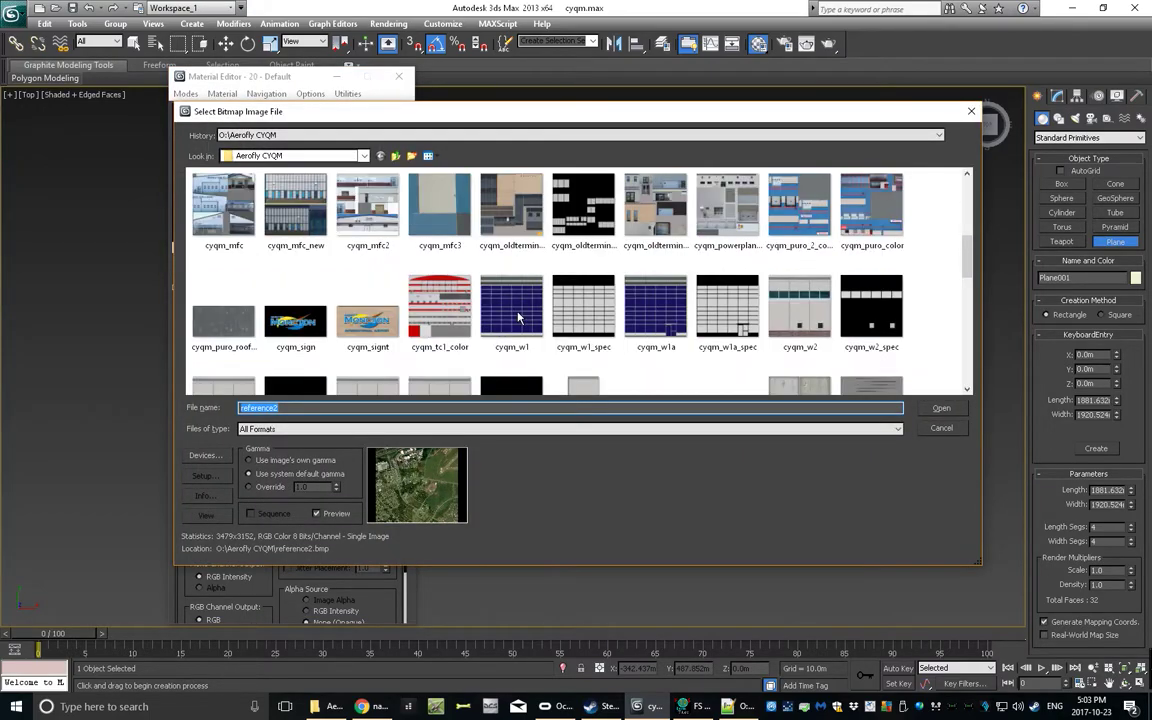
pyautogui.scroll(-5, 518, 318)
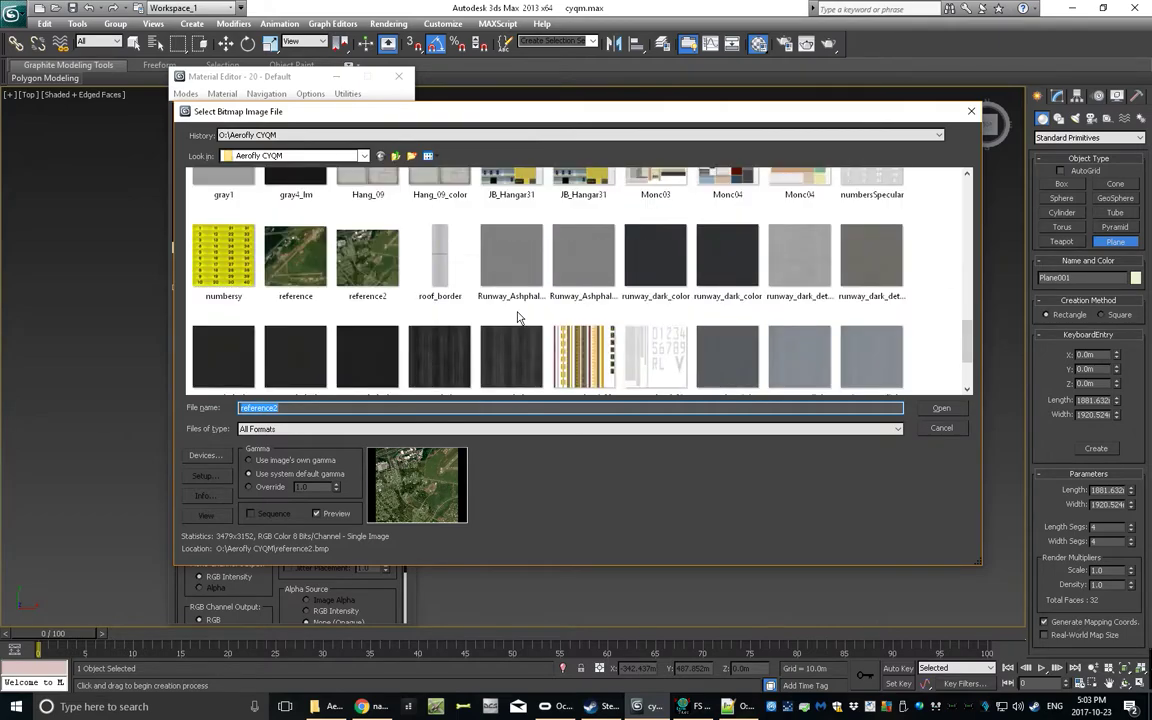
pyautogui.click(377, 281)
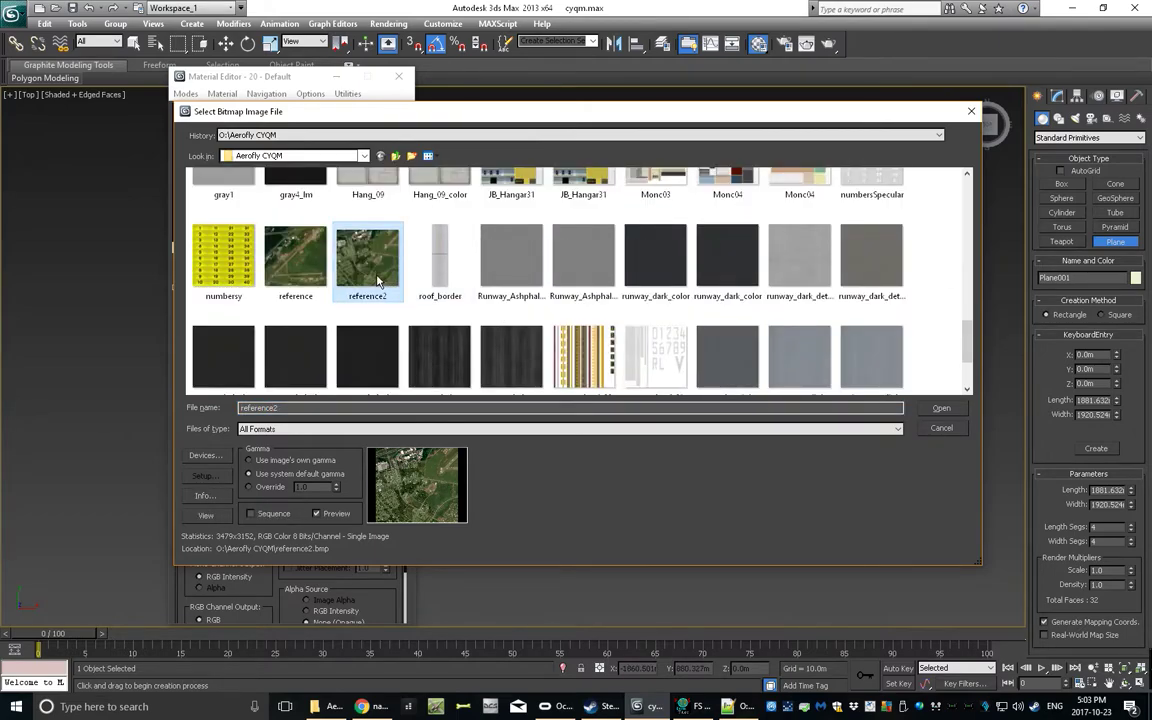
pyautogui.doubleClick(377, 281)
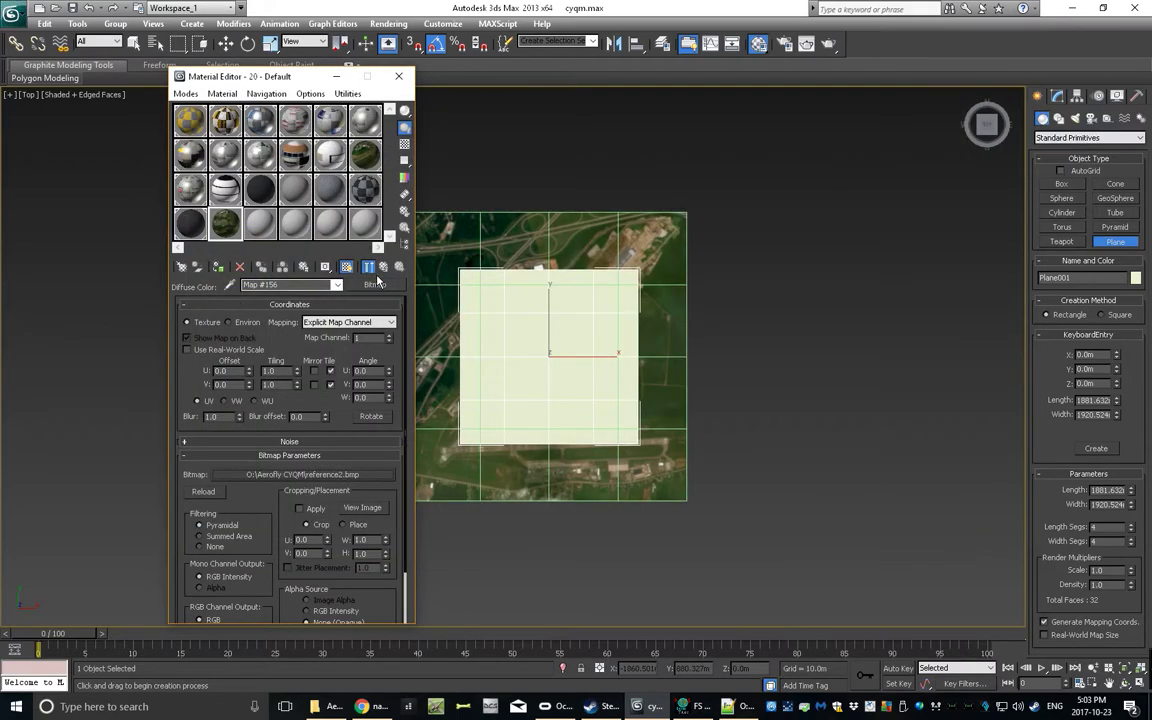
pyautogui.click(217, 268)
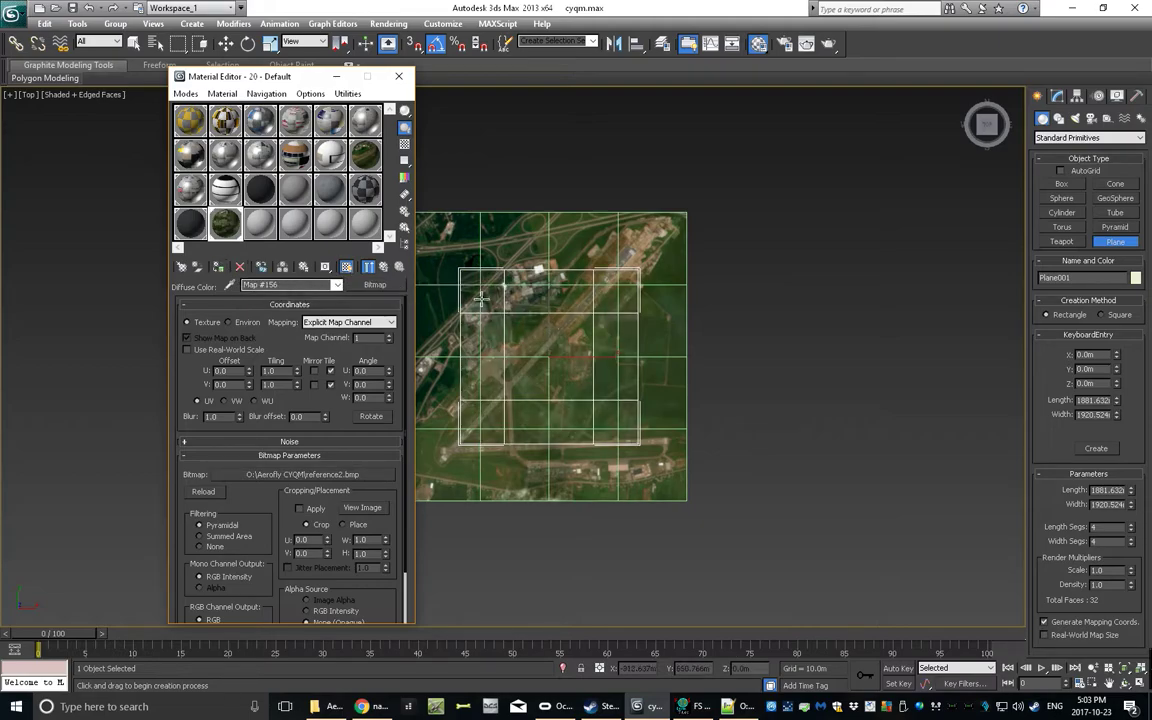
pyautogui.click(398, 79)
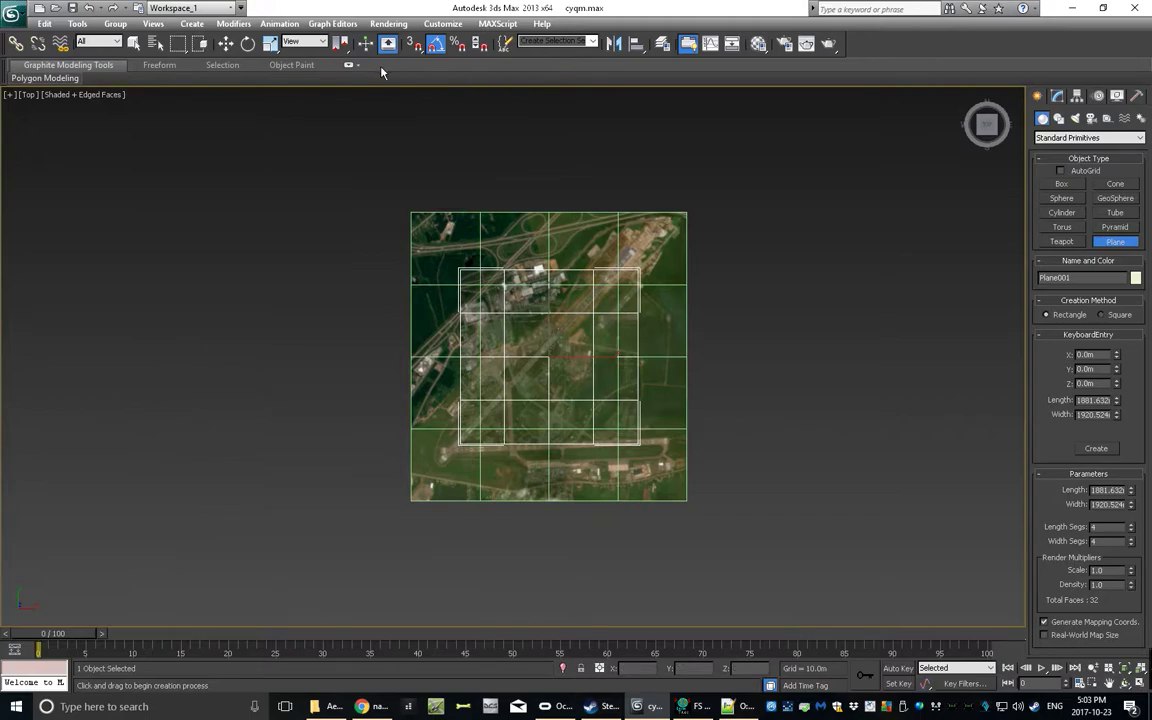
# Move the new plane freehand into the empty area west of the airport tile, to about X -2984 m, Y 444.5 m
pyautogui.click(226, 44)
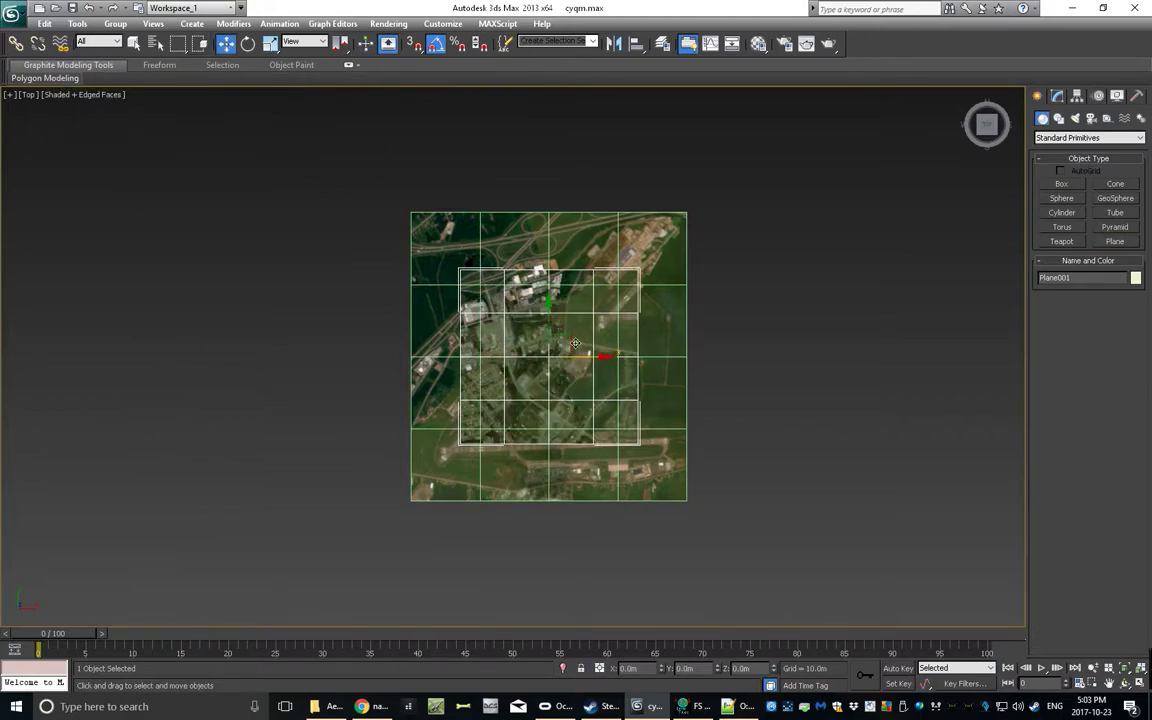
pyautogui.moveTo(563, 342); pyautogui.dragTo(297, 454)
pyautogui.moveTo(303, 464); pyautogui.dragTo(293, 297)
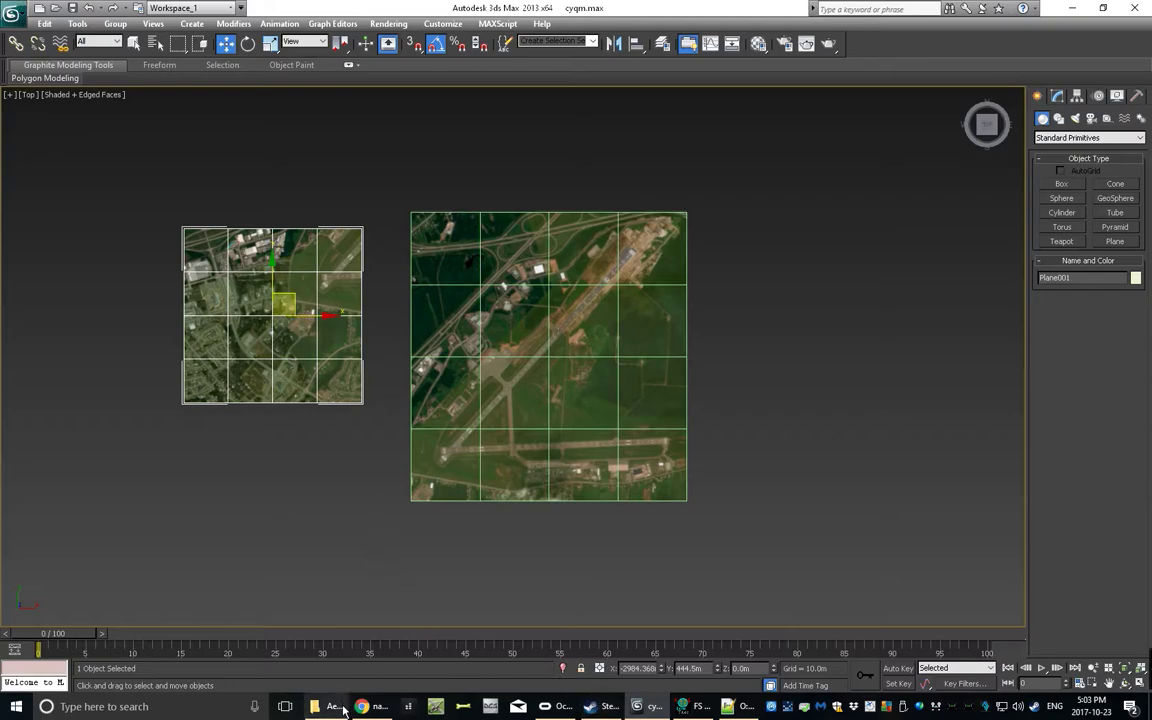
# Copy side b from the Right Triangle Calculator in Chrome, and set the plane's X position in 3ds Max to -1703.200150
pyautogui.click(365, 706)
pyautogui.click(85, 11)
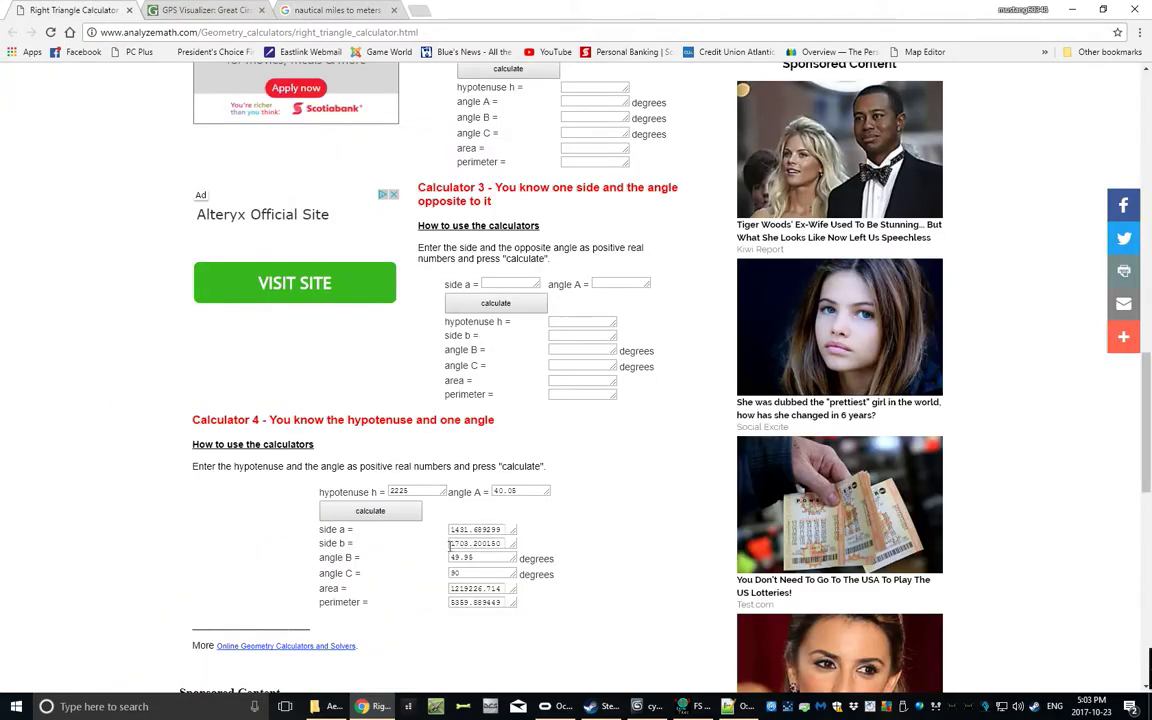
pyautogui.moveTo(449, 545); pyautogui.dragTo(502, 541)
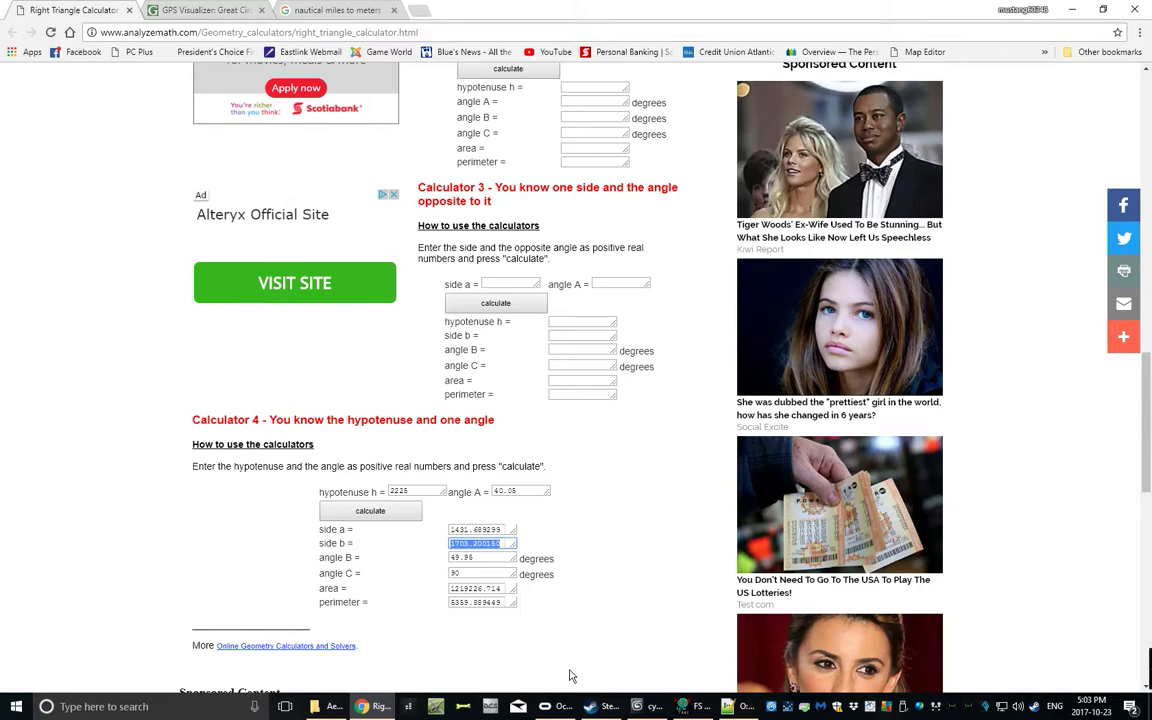
pyautogui.hotkey('alt', 'Tab')
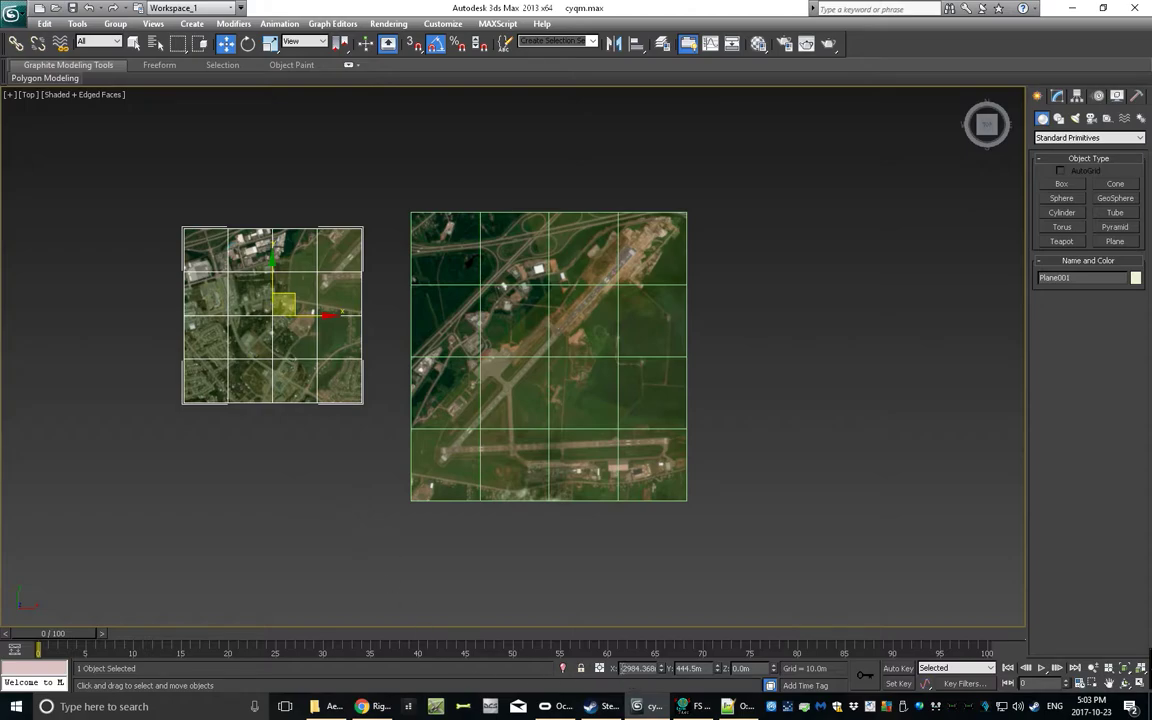
pyautogui.doubleClick(640, 668)
pyautogui.press('BackSpace')
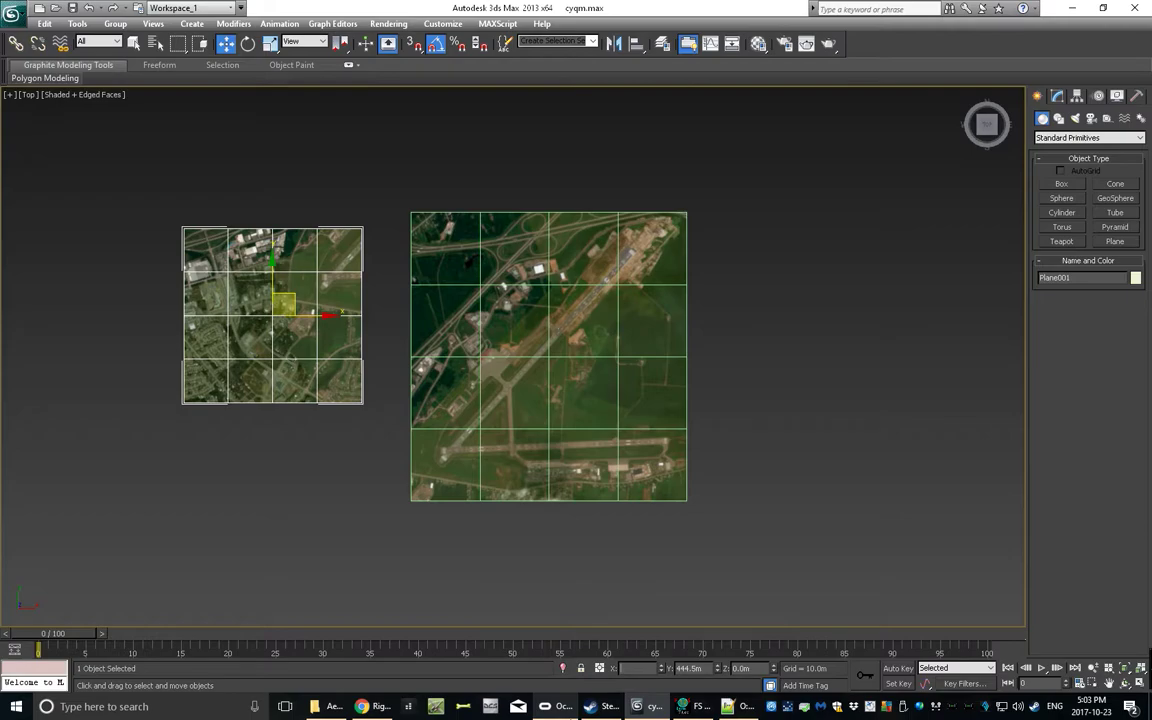
pyautogui.write('33.200150')
pyautogui.press('Return')
pyautogui.write('-')
pyautogui.press('Tab')
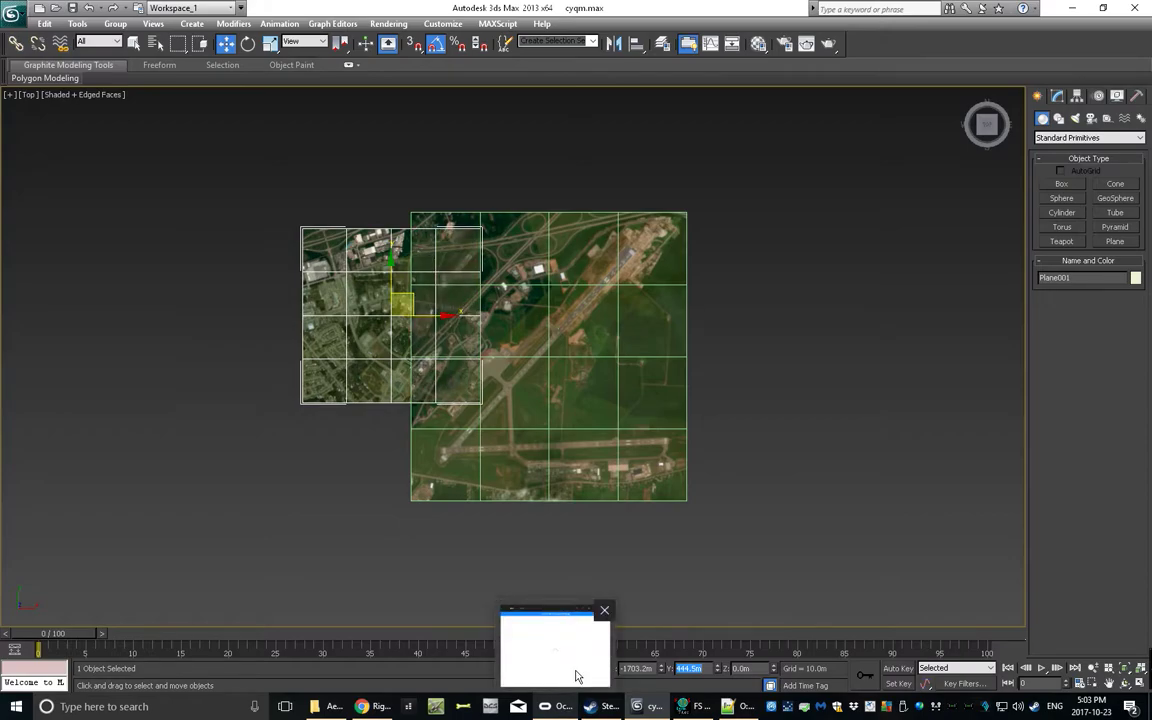
# Copy side a from the Right Triangle Calculator in Chrome, and set the plane's Y position in 3ds Max to -1431.689299
pyautogui.click(372, 706)
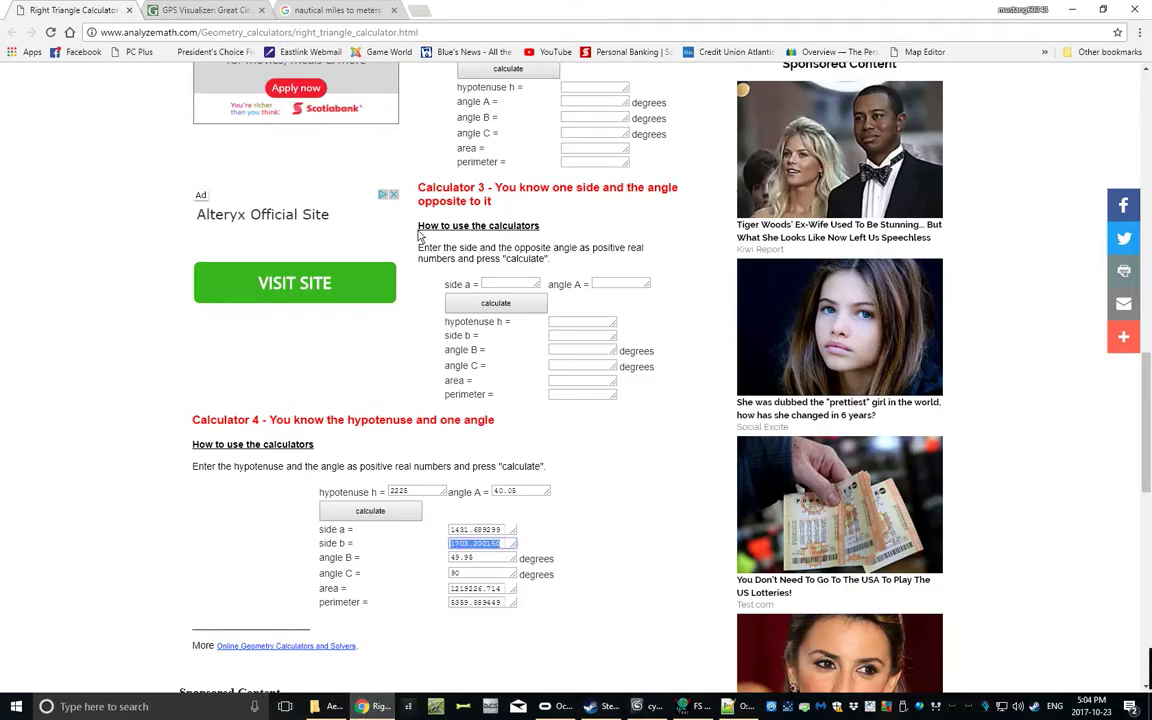
pyautogui.doubleClick(500, 529)
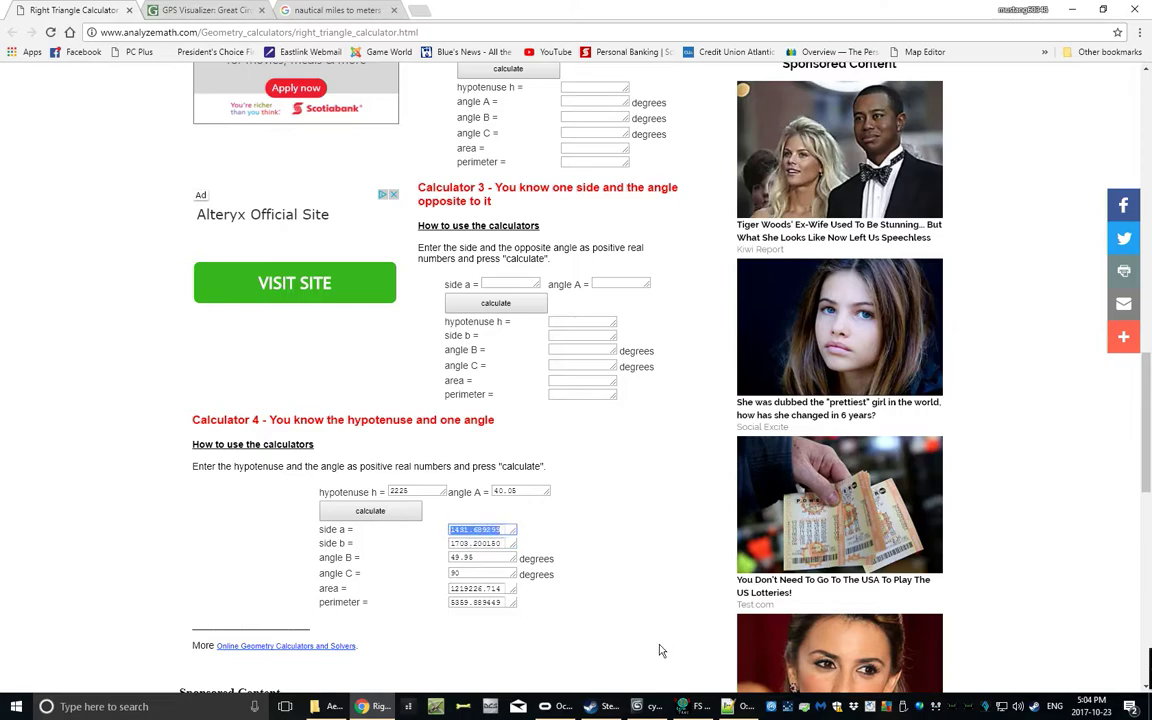
pyautogui.click(645, 706)
pyautogui.moveTo(706, 670); pyautogui.dragTo(664, 670)
pyautogui.write('31.689299')
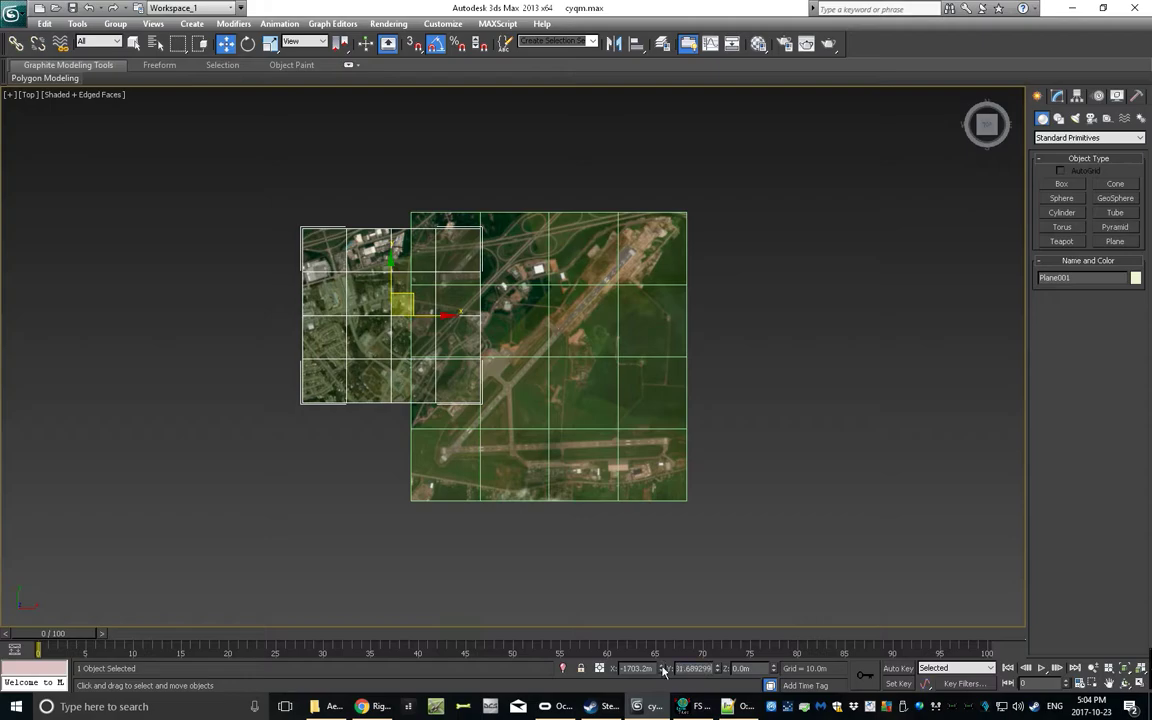
pyautogui.press('Home')
pyautogui.write('-')
pyautogui.press('Tab')
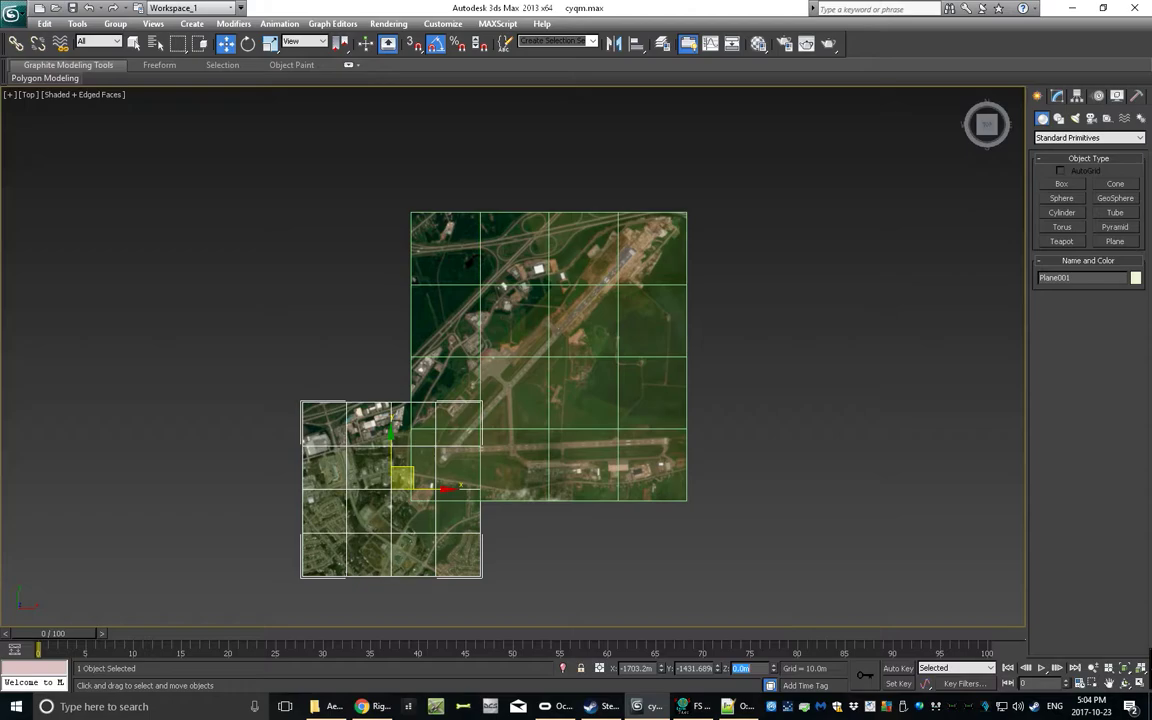
# Examine how the roads, buildings and runway line up where the new plane overlaps the airport tile
pyautogui.scroll(2, 512, 357)
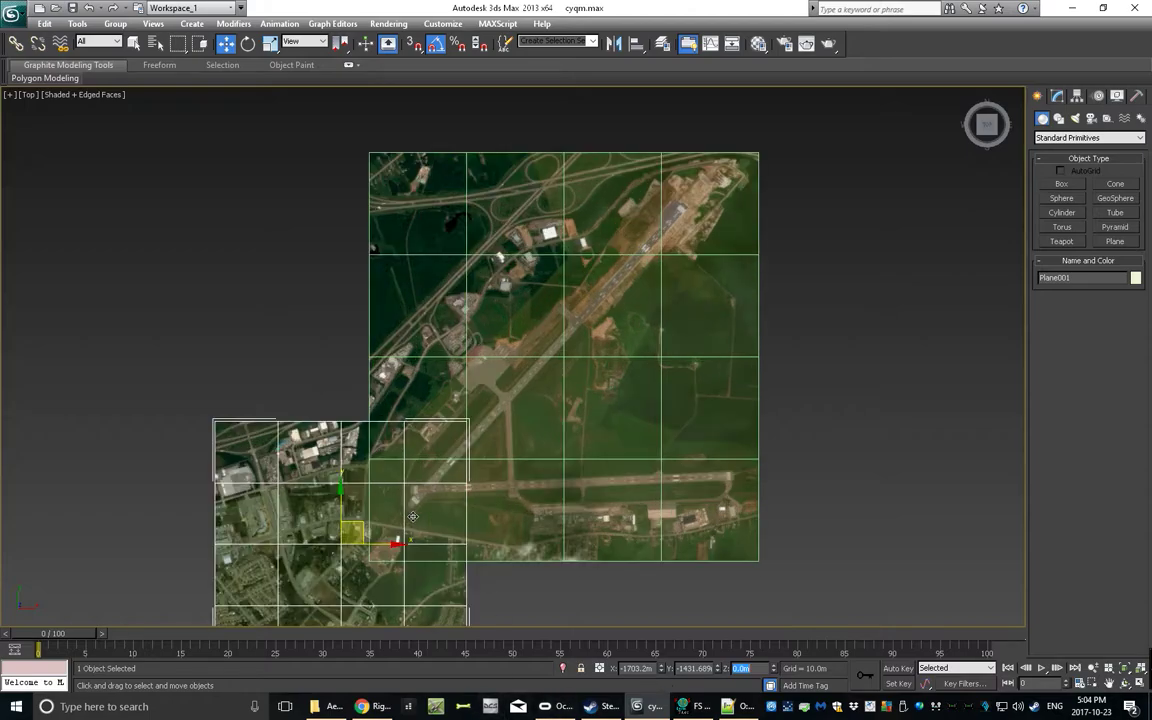
pyautogui.scroll(2, 405, 545)
pyautogui.moveTo(432, 586); pyautogui.dragTo(597, 290, button='middle')
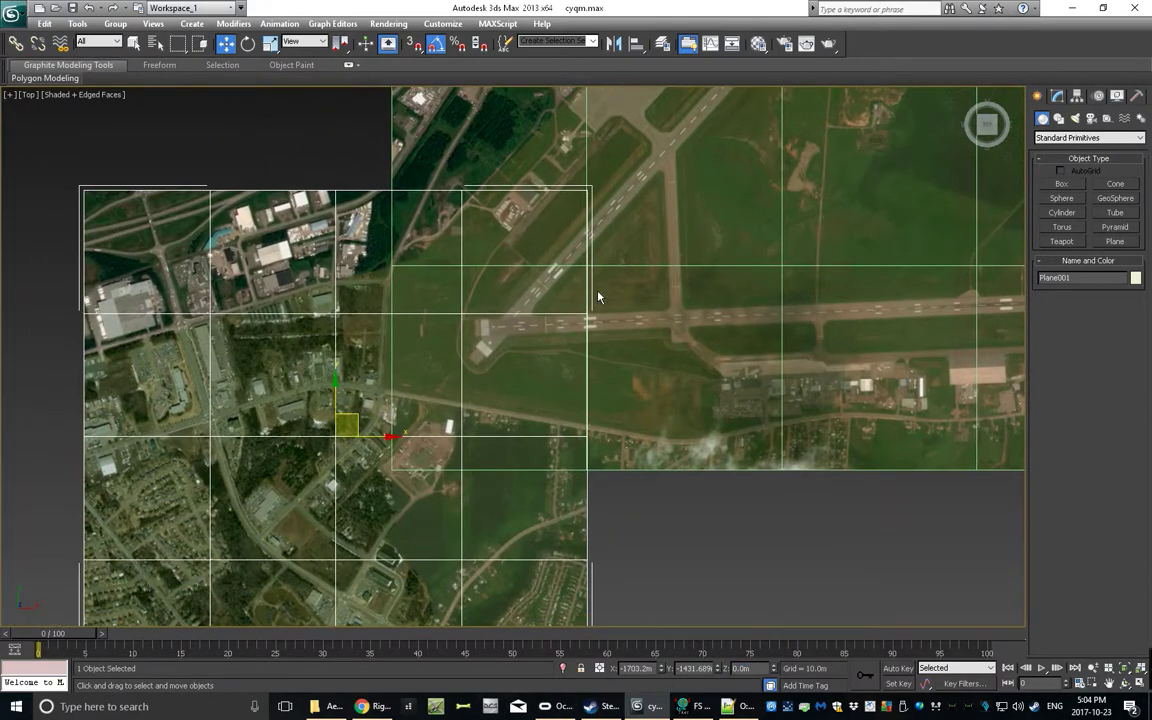
pyautogui.scroll(2, 428, 444)
pyautogui.moveTo(390, 510); pyautogui.dragTo(545, 372, button='middle')
pyautogui.scroll(2, 545, 372)
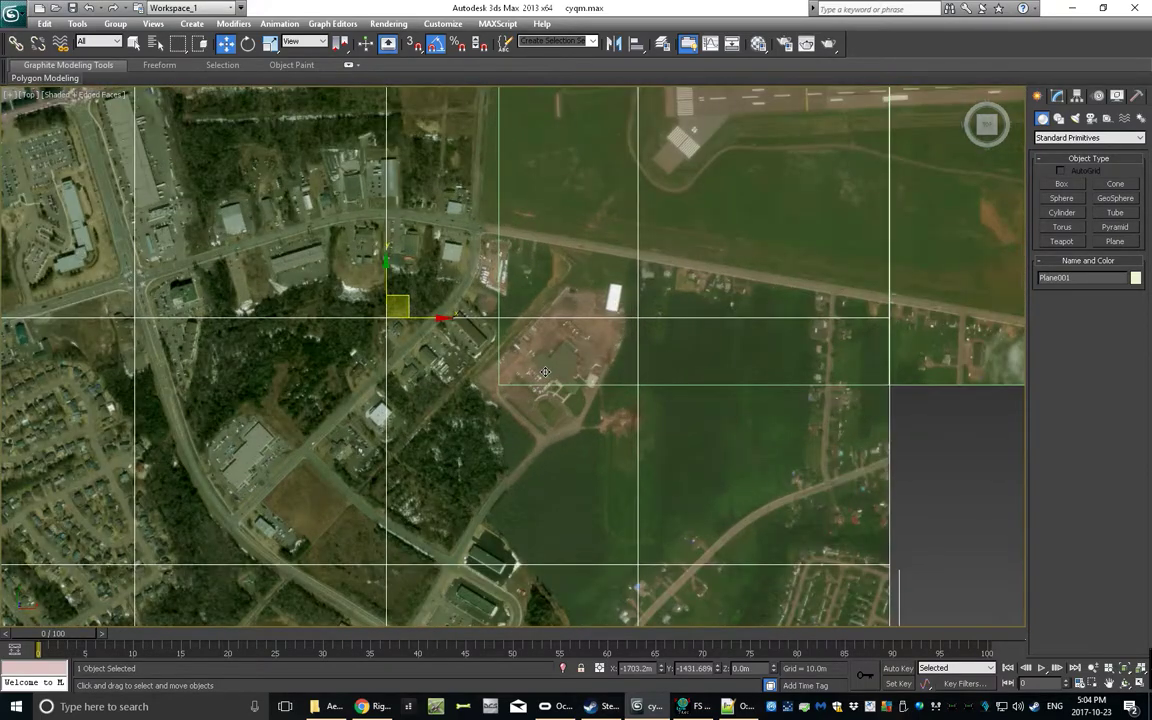
pyautogui.scroll(2, 545, 372)
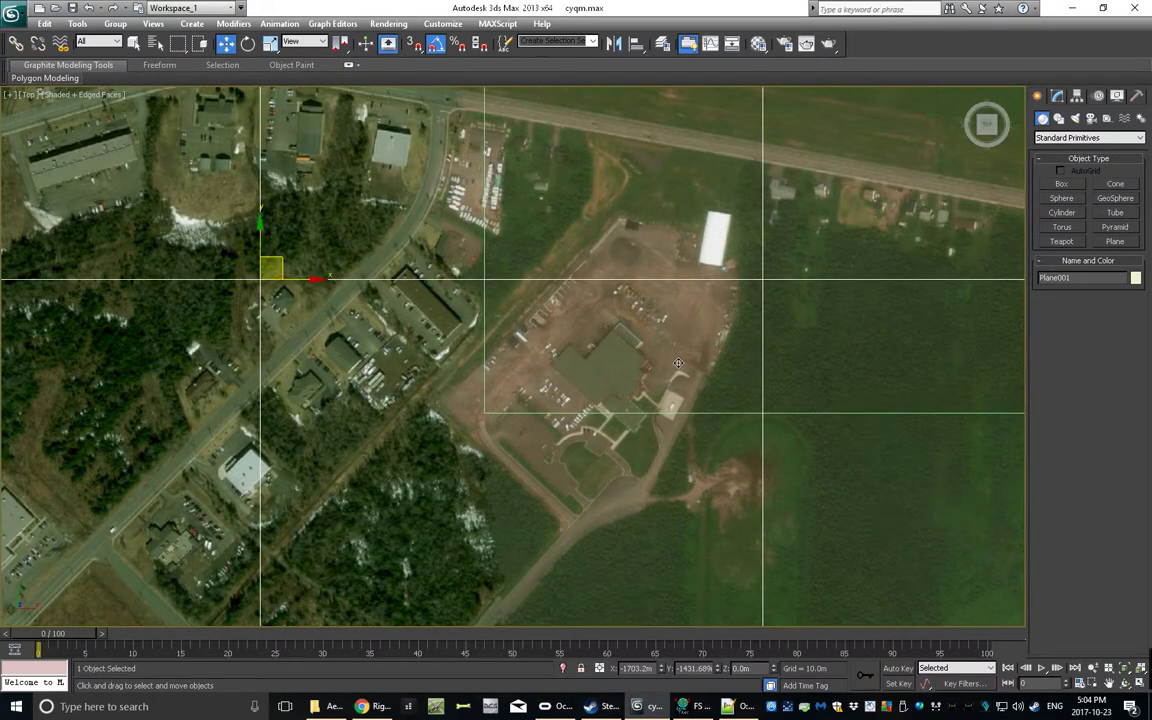
pyautogui.moveTo(314, 279)
pyautogui.mouseDown()
pyautogui.moveTo(304, 279)
pyautogui.moveTo(335, 281)
pyautogui.mouseUp()
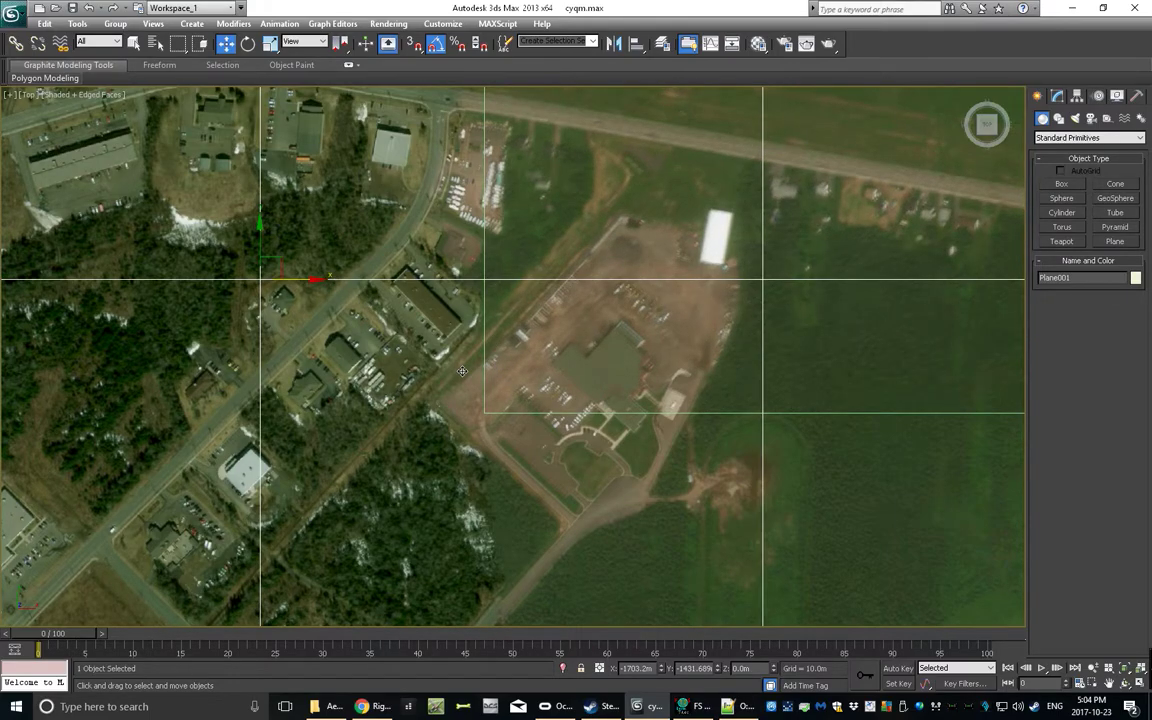
pyautogui.scroll(-6, 477, 353)
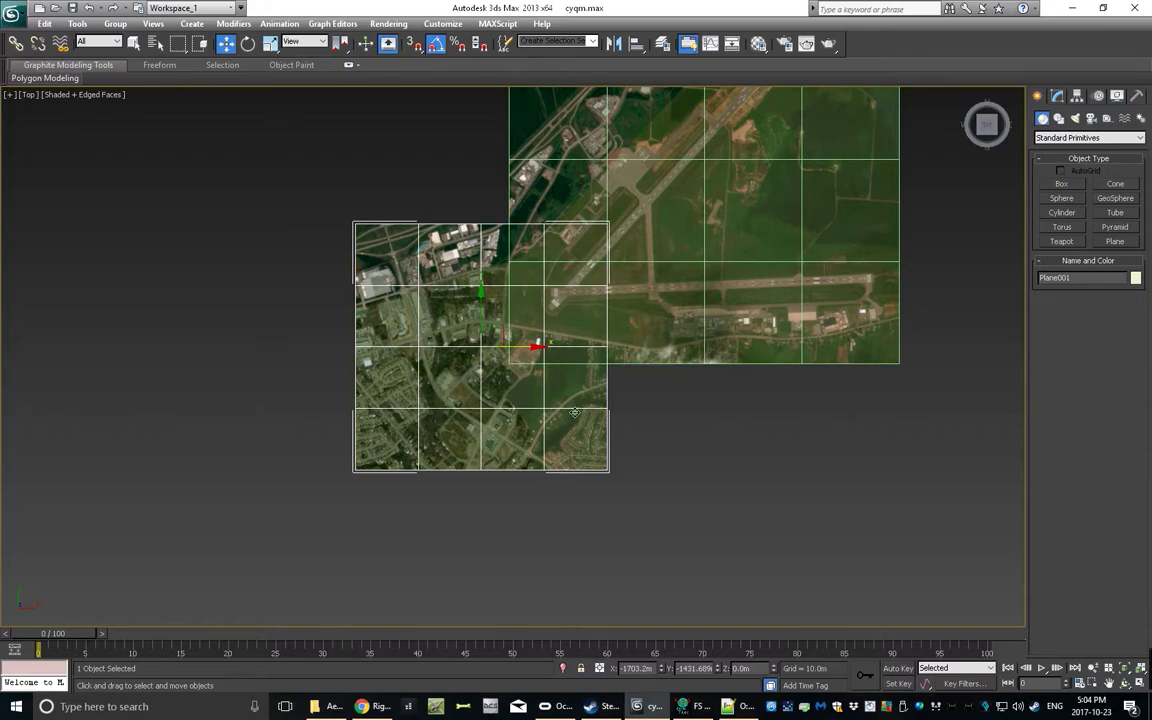
pyautogui.moveTo(689, 458); pyautogui.dragTo(675, 504, button='middle')
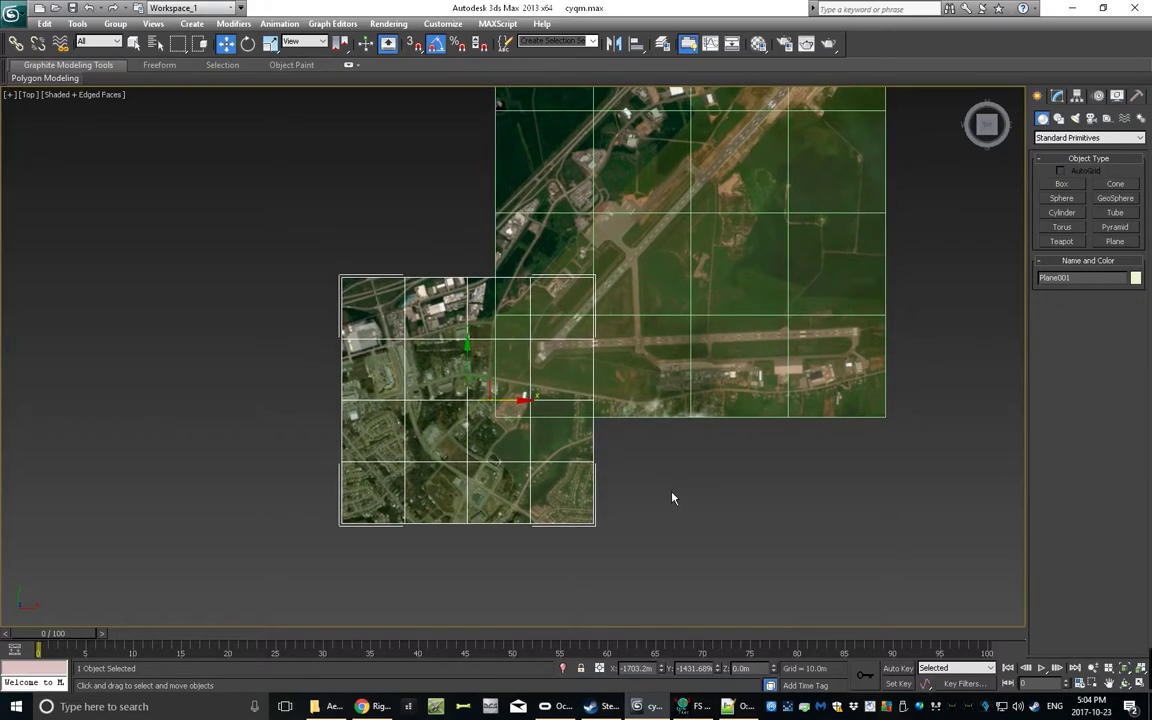
# Unhide cyqm_objects by name, deselect the new plane and select the cyqm_objects group in the viewport
pyautogui.rightClick(272, 189)
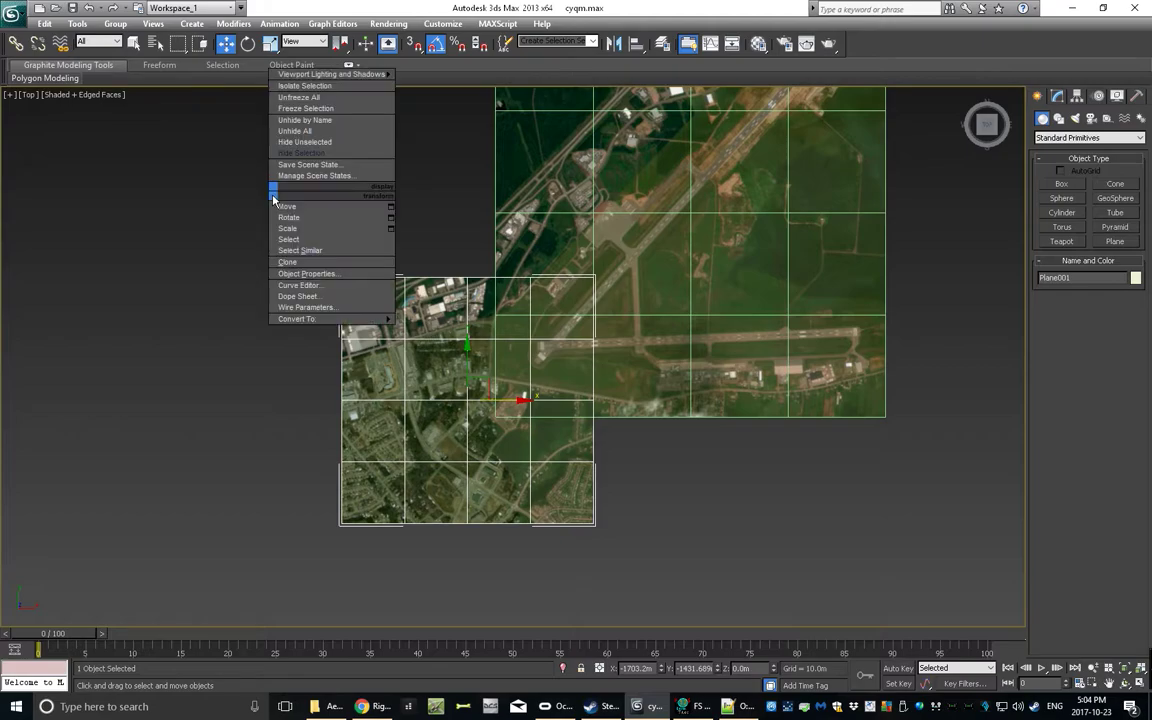
pyautogui.click(319, 121)
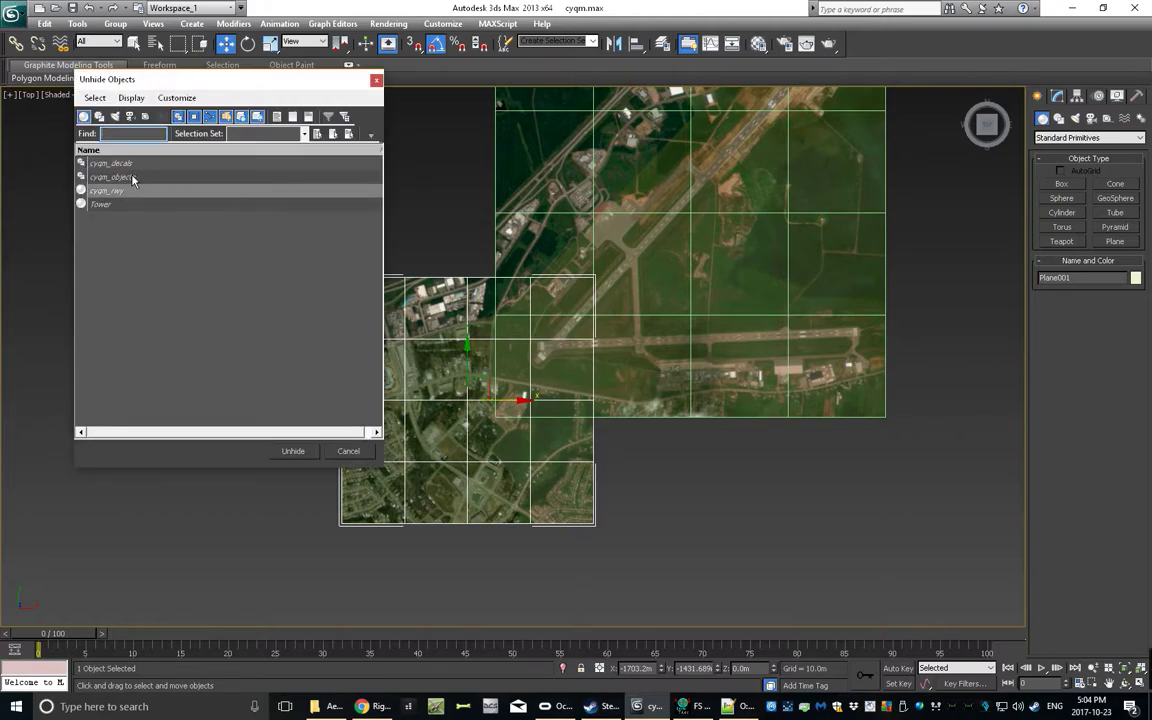
pyautogui.press('Return')
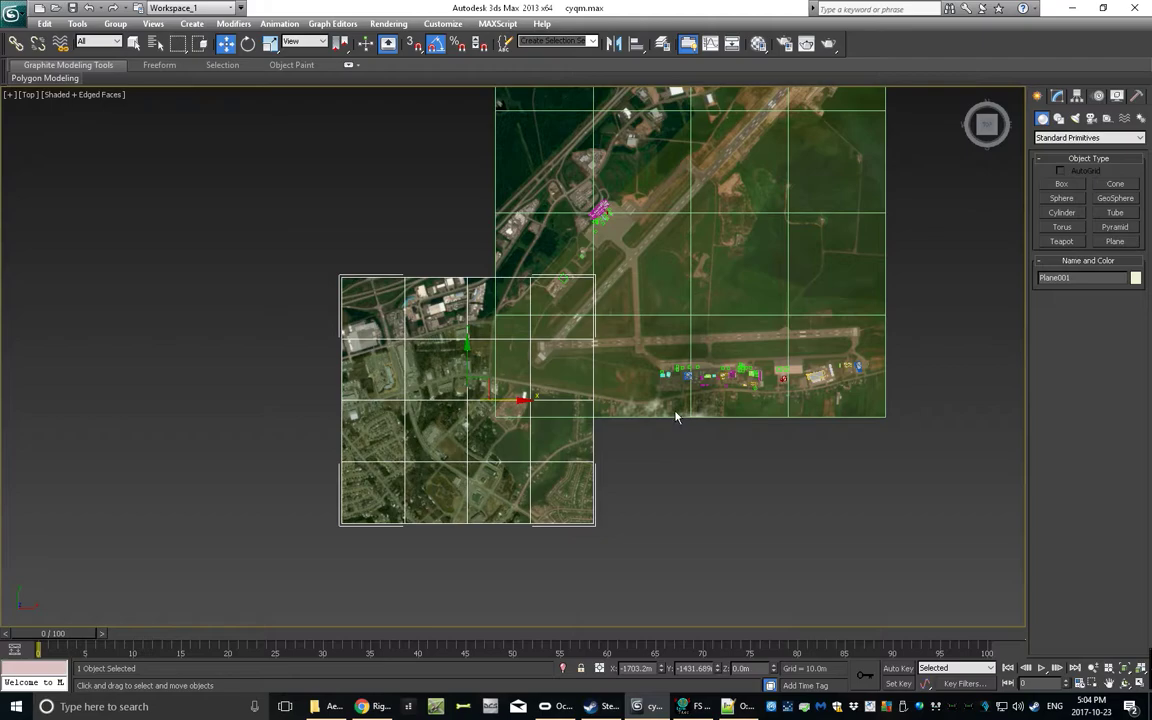
pyautogui.hotkey('ctrl', 'd')
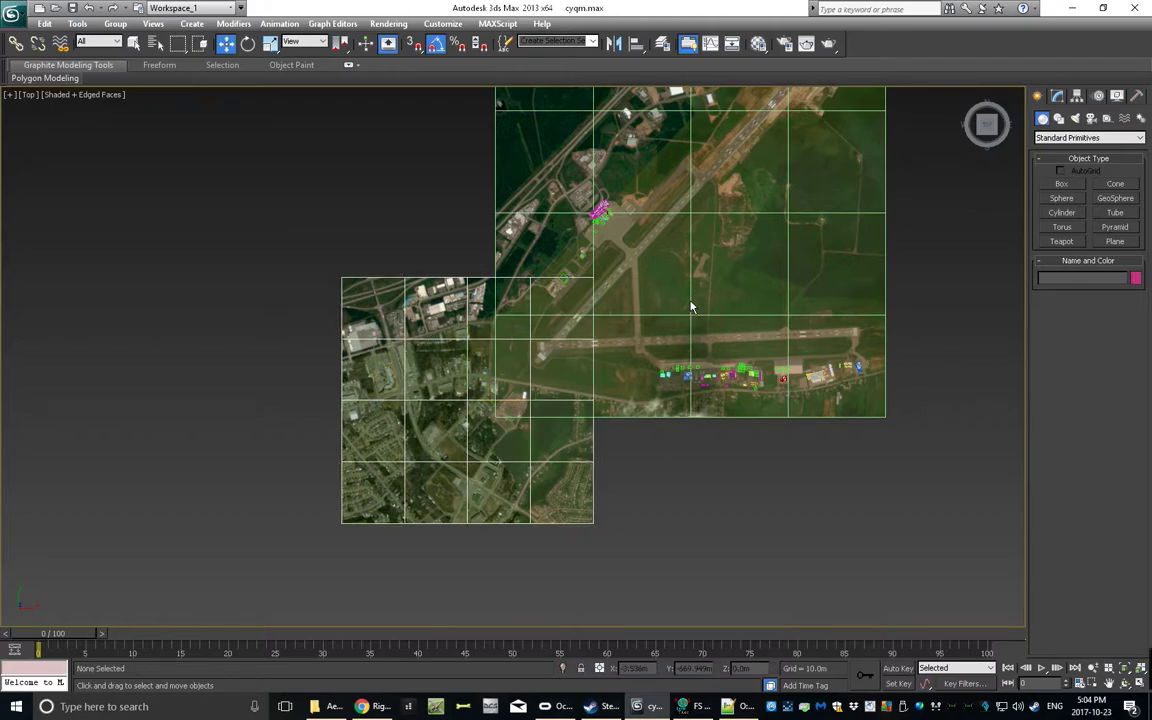
pyautogui.click(741, 368)
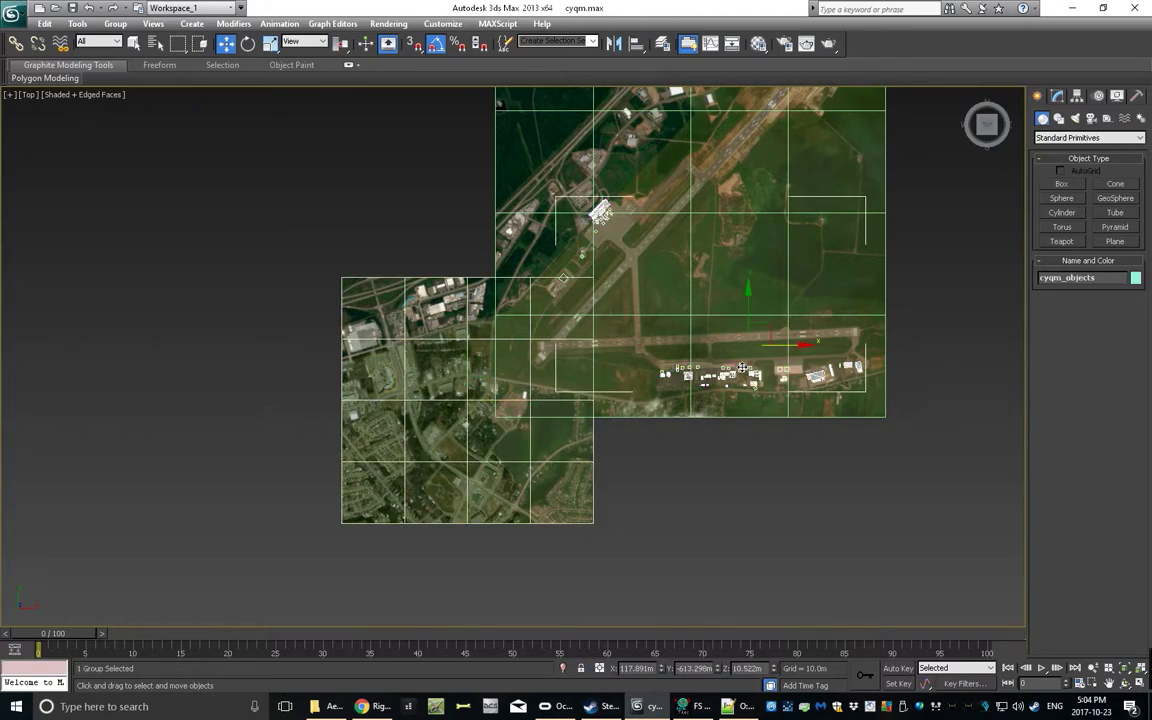
# Check the airport position in cyqm.tsc in Notepad++, and examine the new plane's buildings and roads beside the airport tile in 3ds Max
pyautogui.click(727, 706)
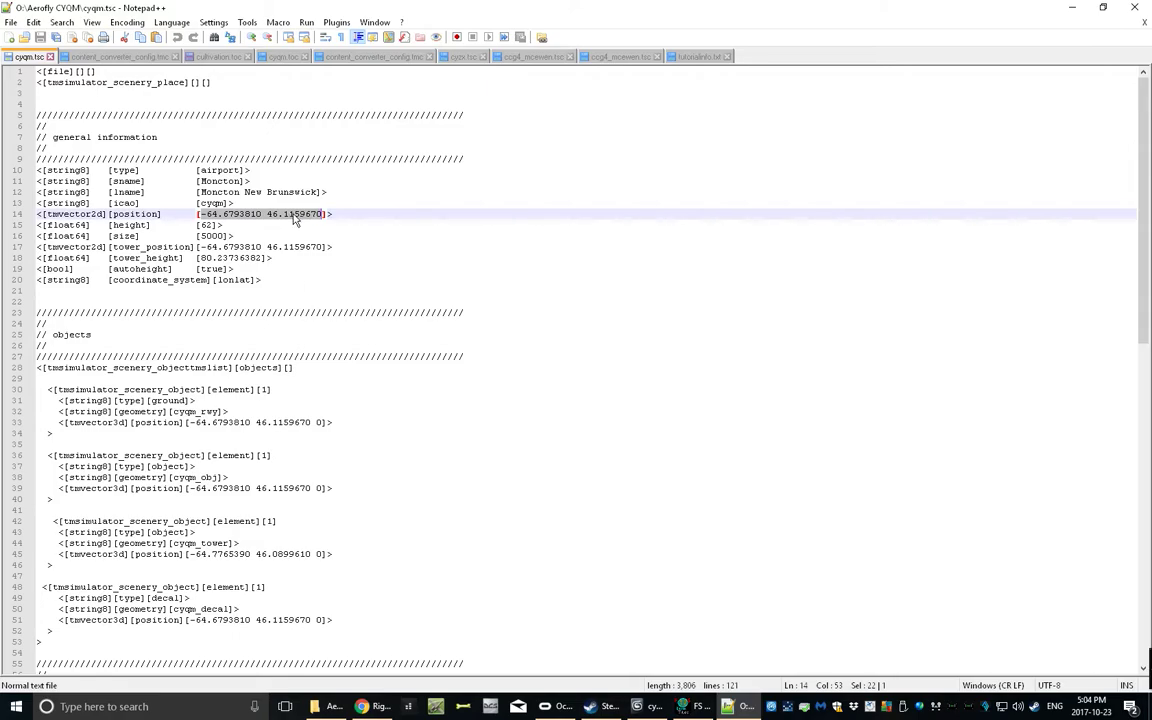
pyautogui.click(652, 706)
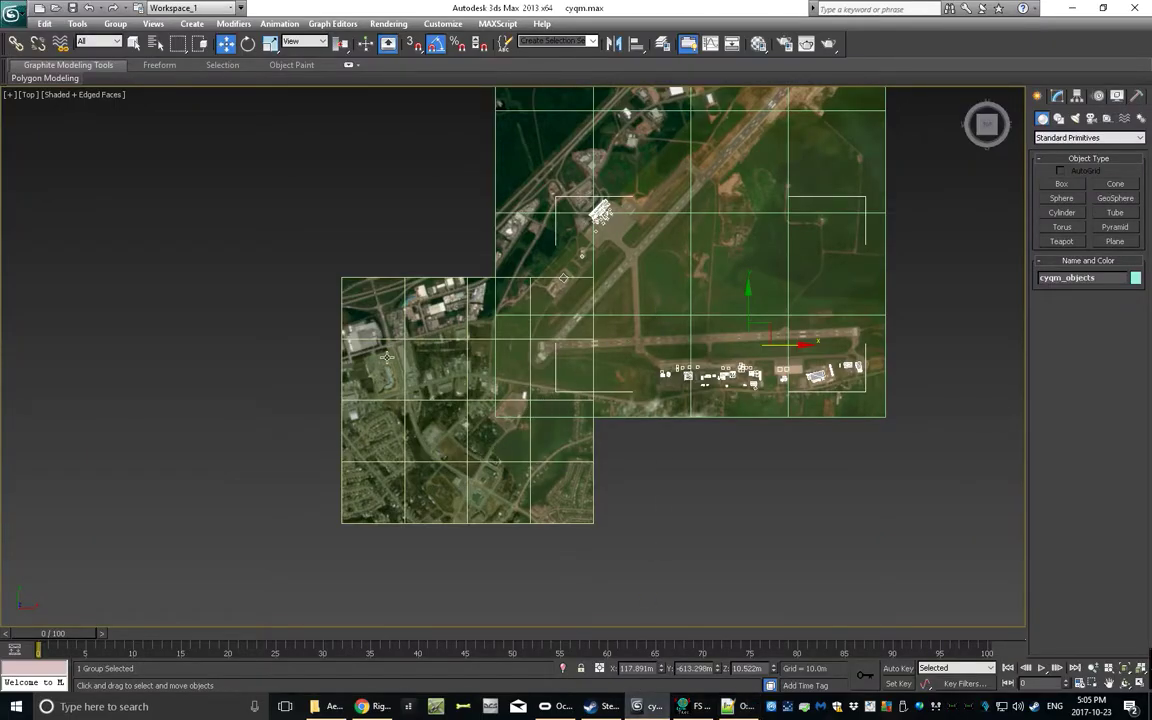
pyautogui.scroll(4, 344, 343)
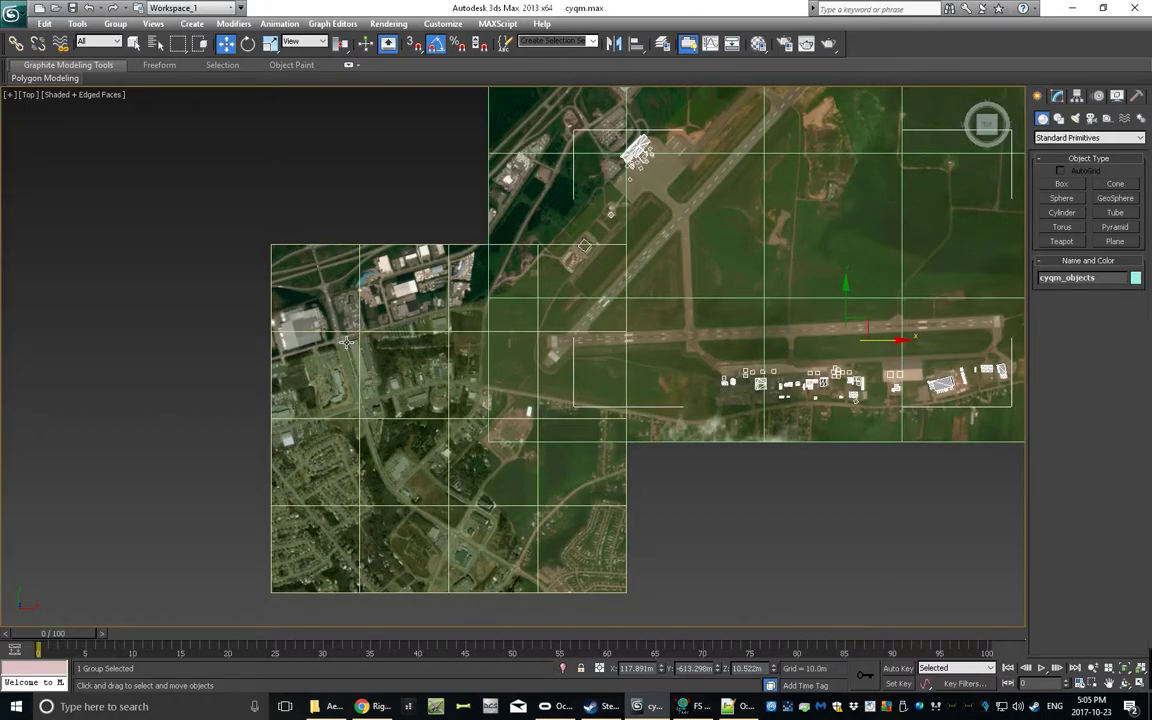
pyautogui.moveTo(344, 343); pyautogui.dragTo(516, 365, button='middle')
pyautogui.scroll(2, 516, 360)
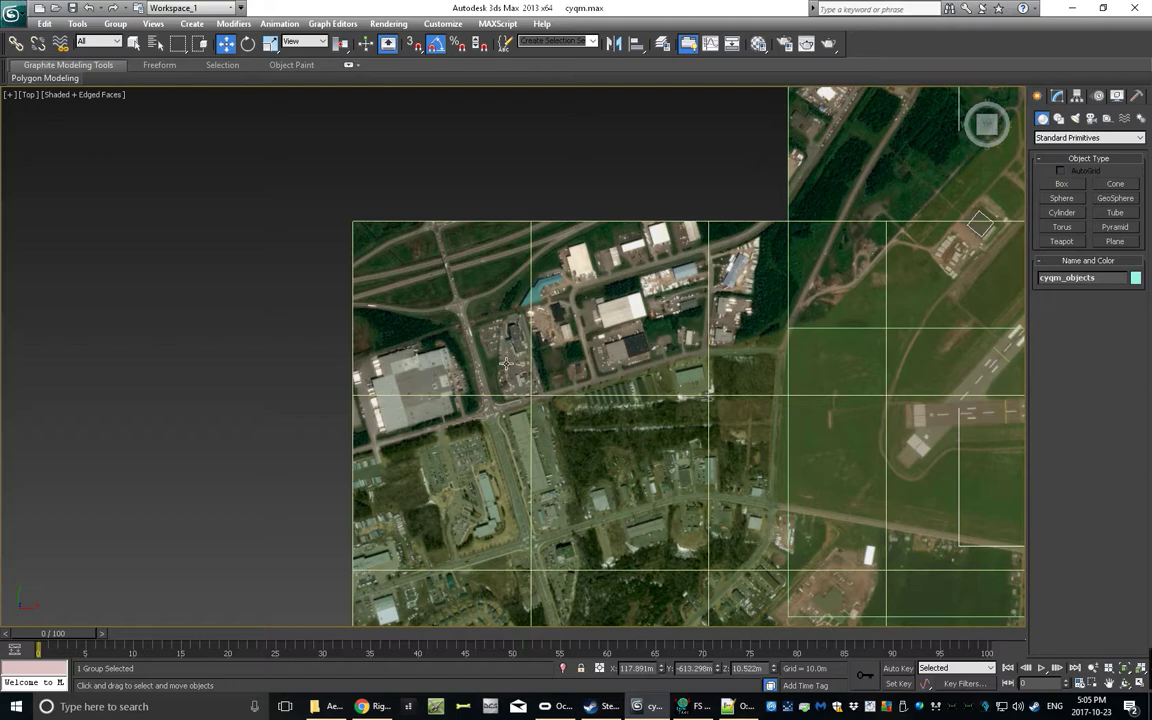
pyautogui.scroll(-2, 495, 368)
pyautogui.scroll(-2, 495, 368)
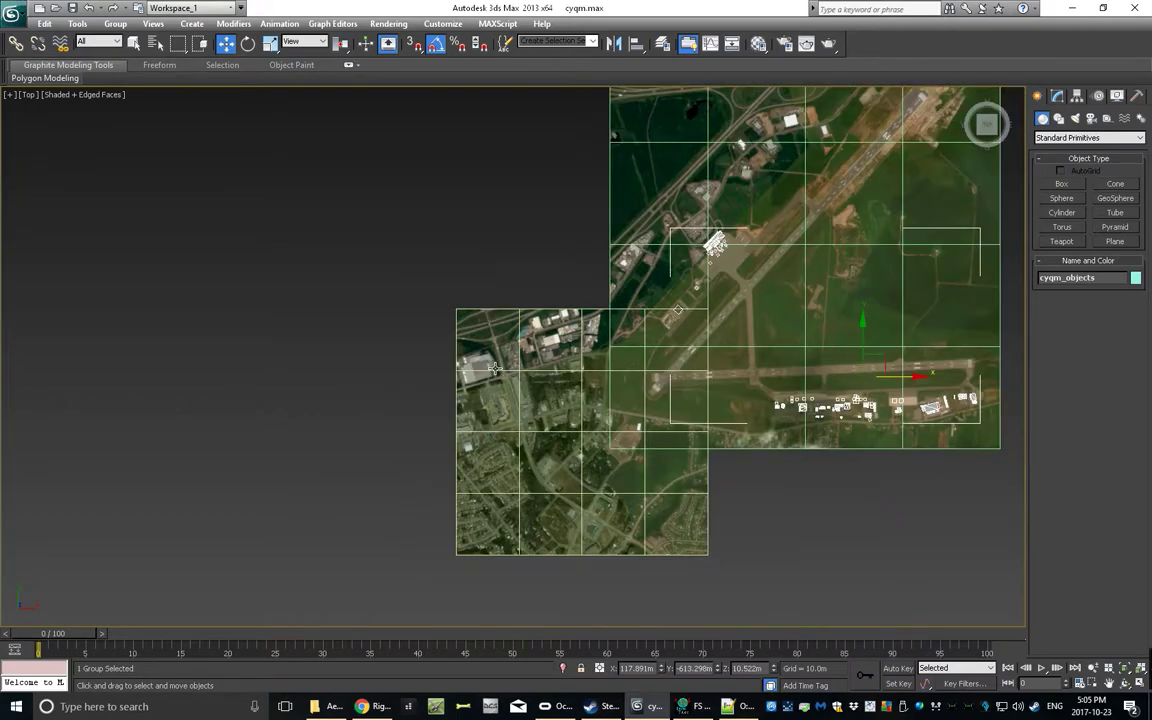
pyautogui.scroll(2, 495, 368)
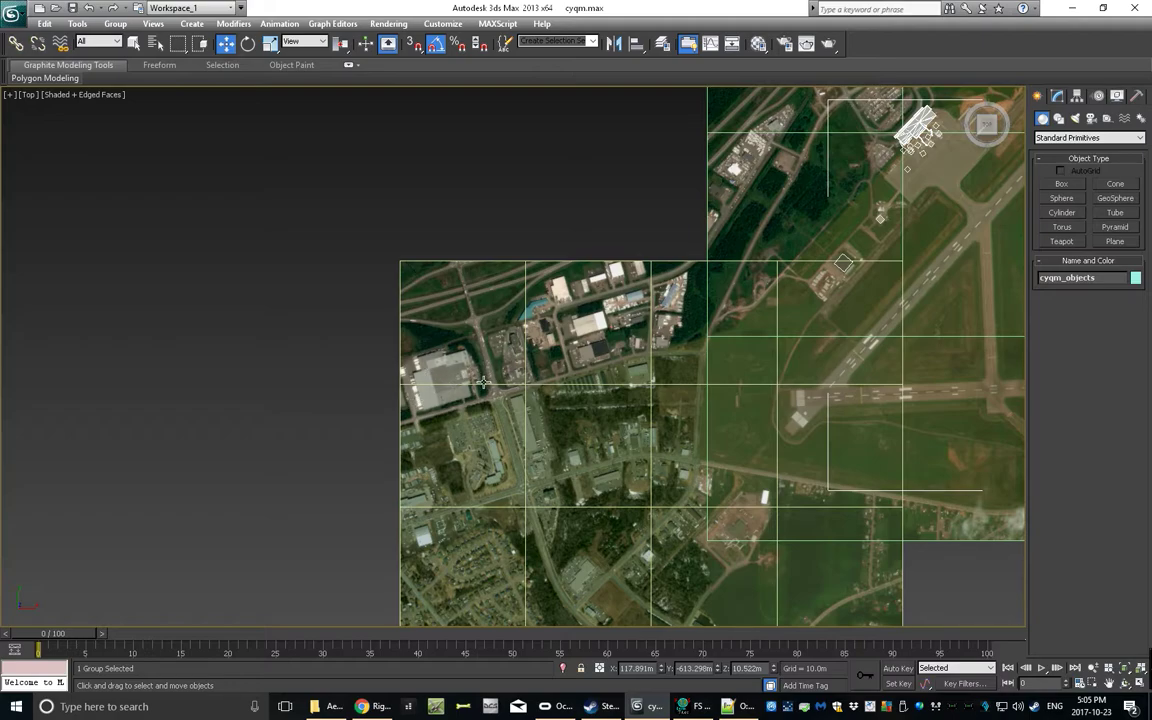
pyautogui.scroll(-2, 485, 383)
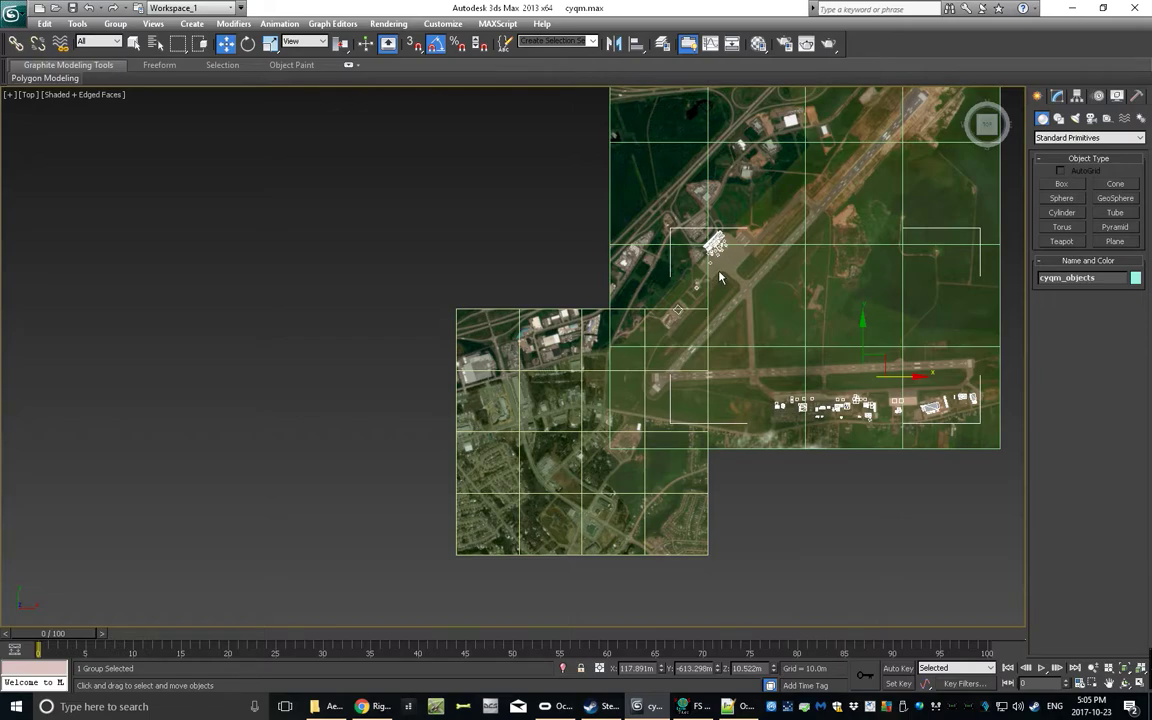
pyautogui.scroll(-2, 718, 278)
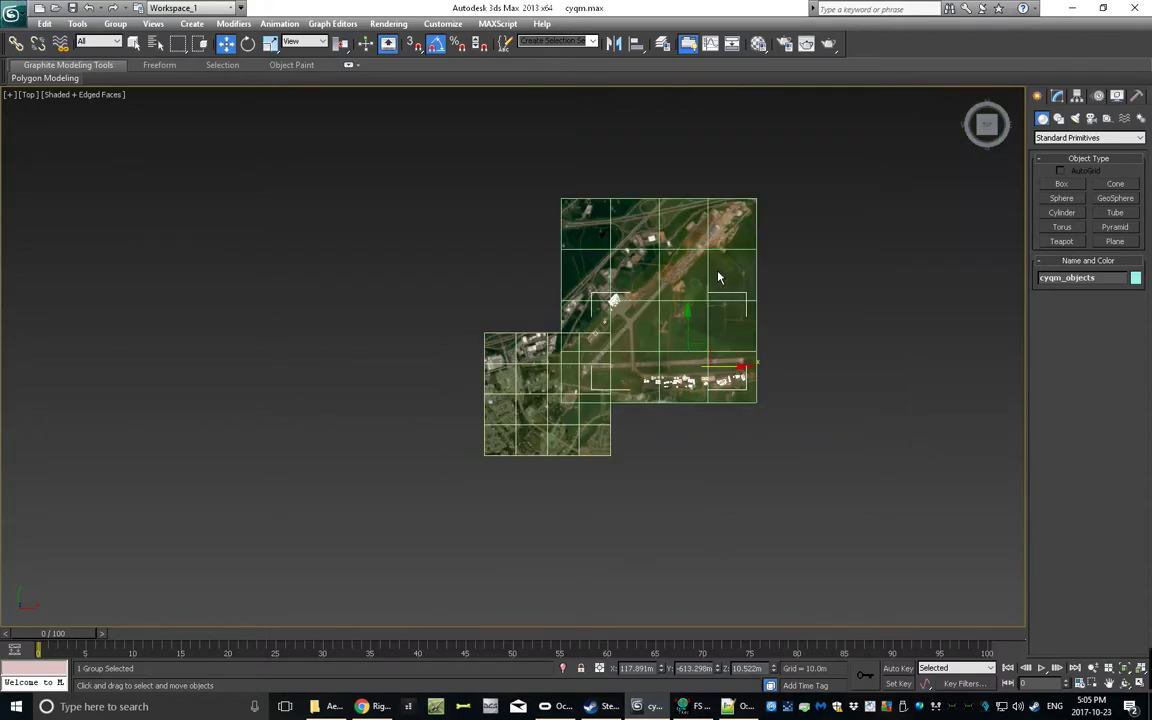
pyautogui.scroll(2, 700, 290)
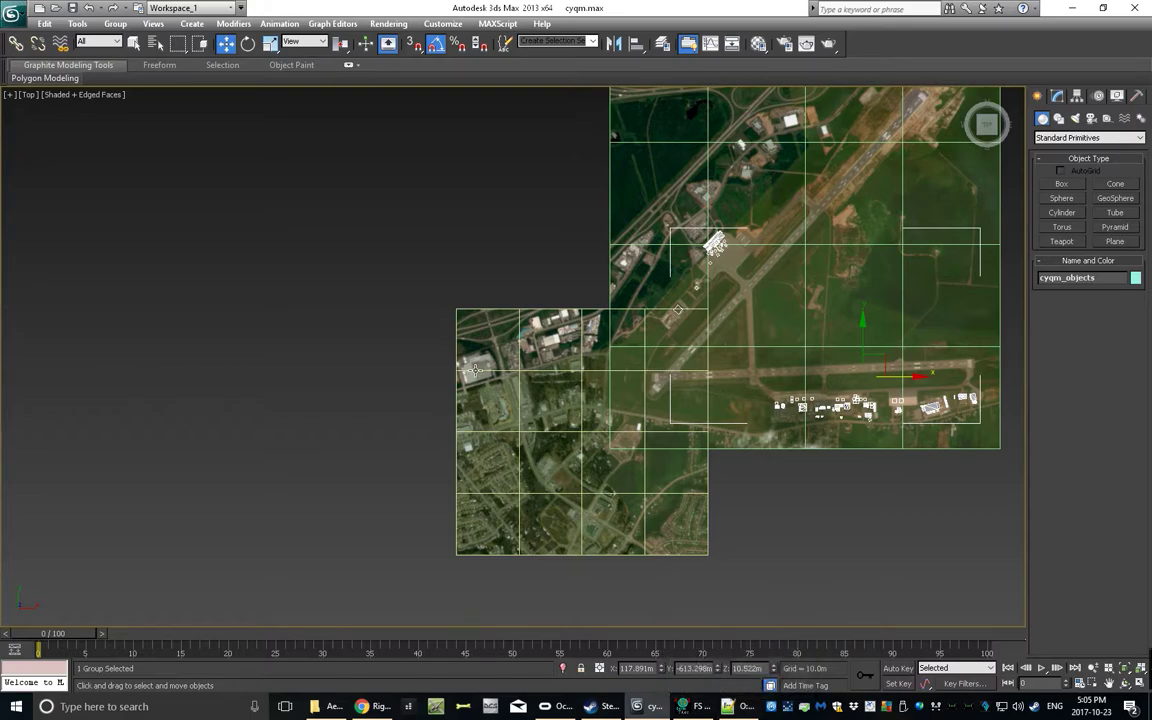
# Review the object position entries of cyqm.tsc in Notepad++, and view both textured tiles together in 3ds Max
pyautogui.click(750, 712)
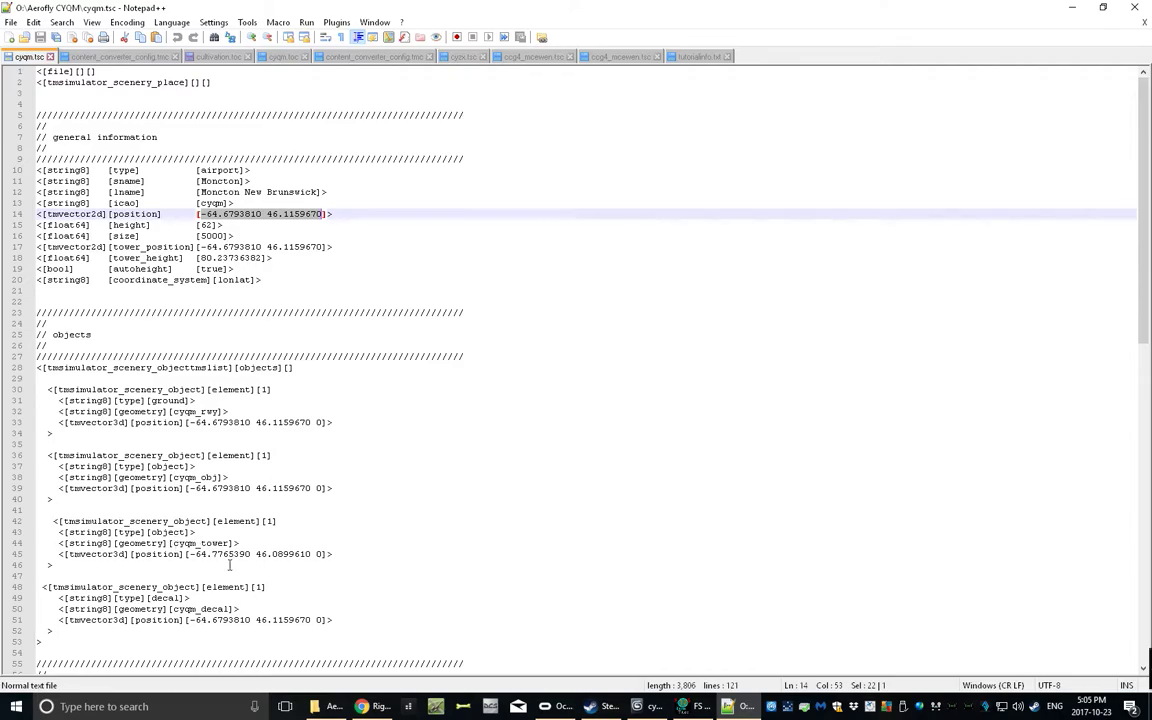
pyautogui.hotkey('alt', 'Tab')
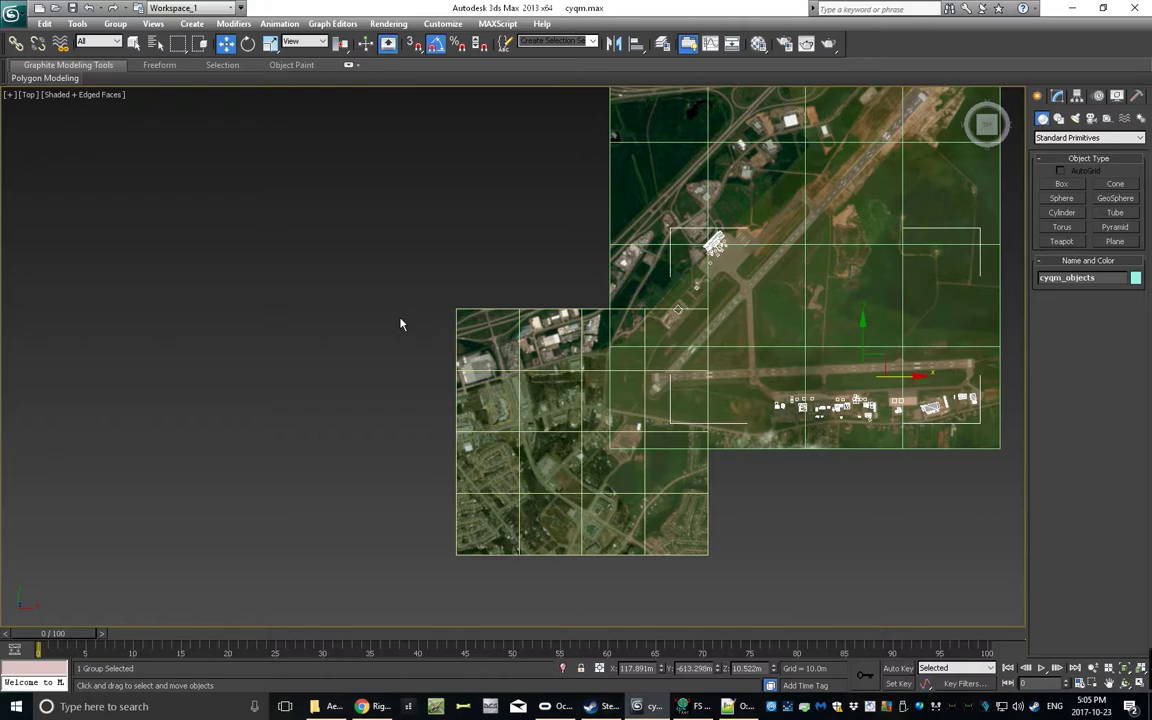
pyautogui.press(']')
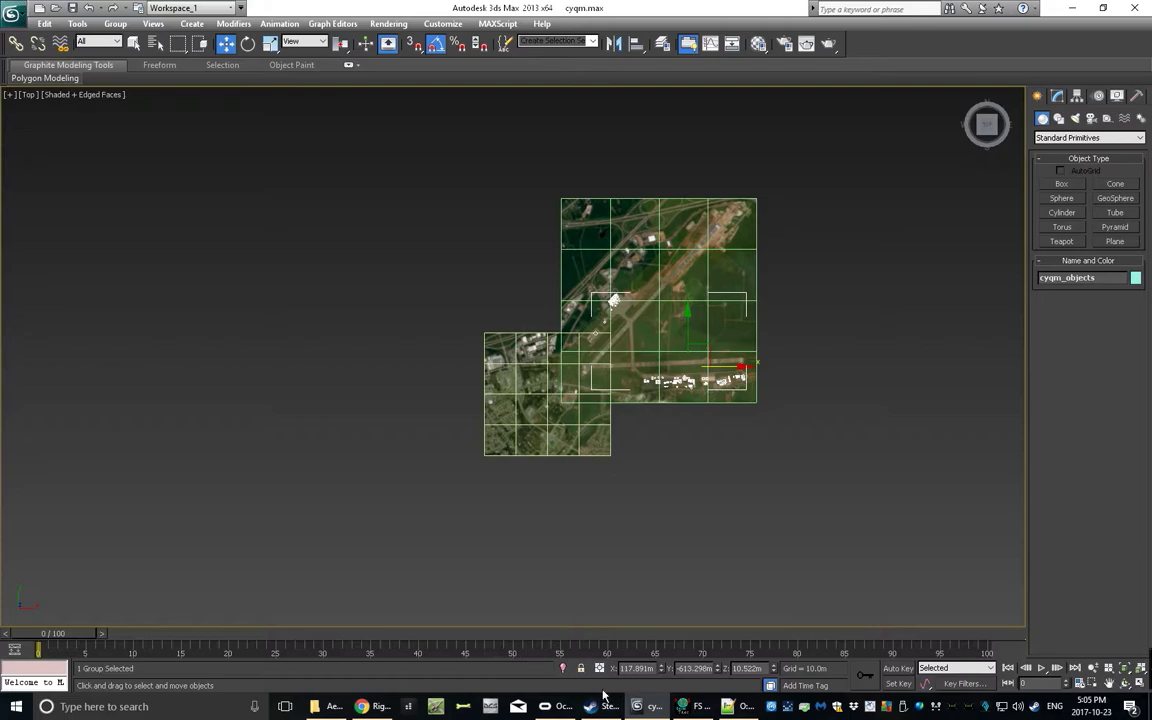
pyautogui.press('[')
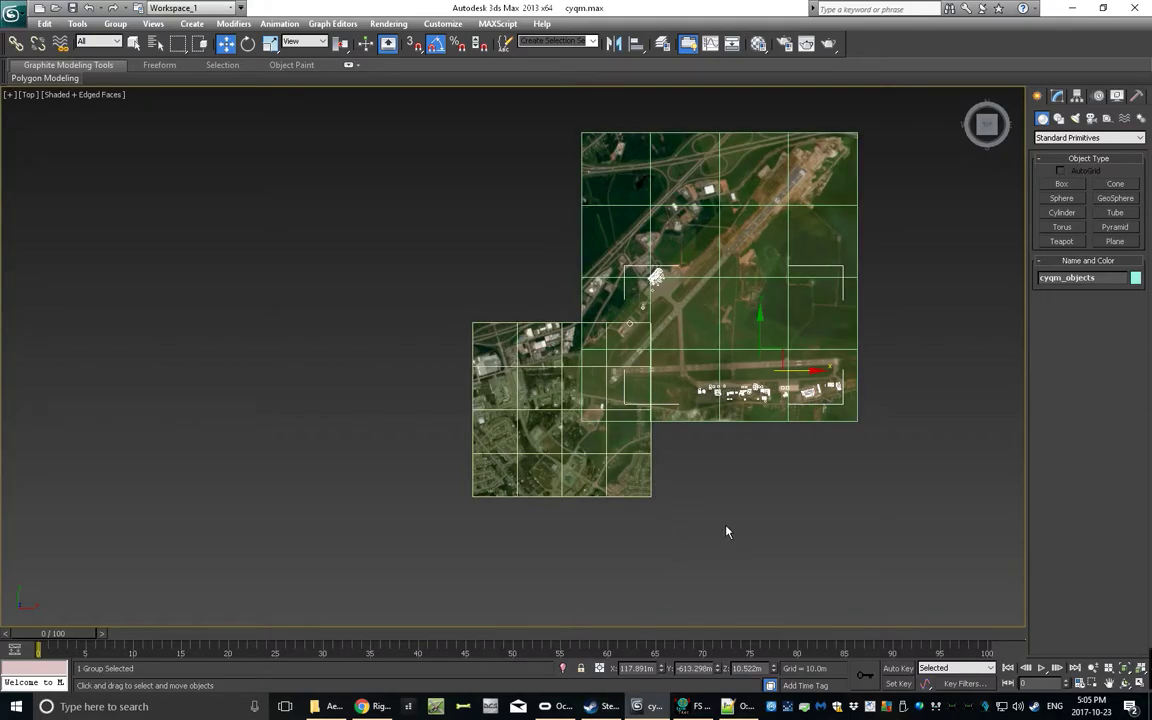
pyautogui.press('[')
pyautogui.moveTo(769, 550); pyautogui.dragTo(640, 555, button='middle')
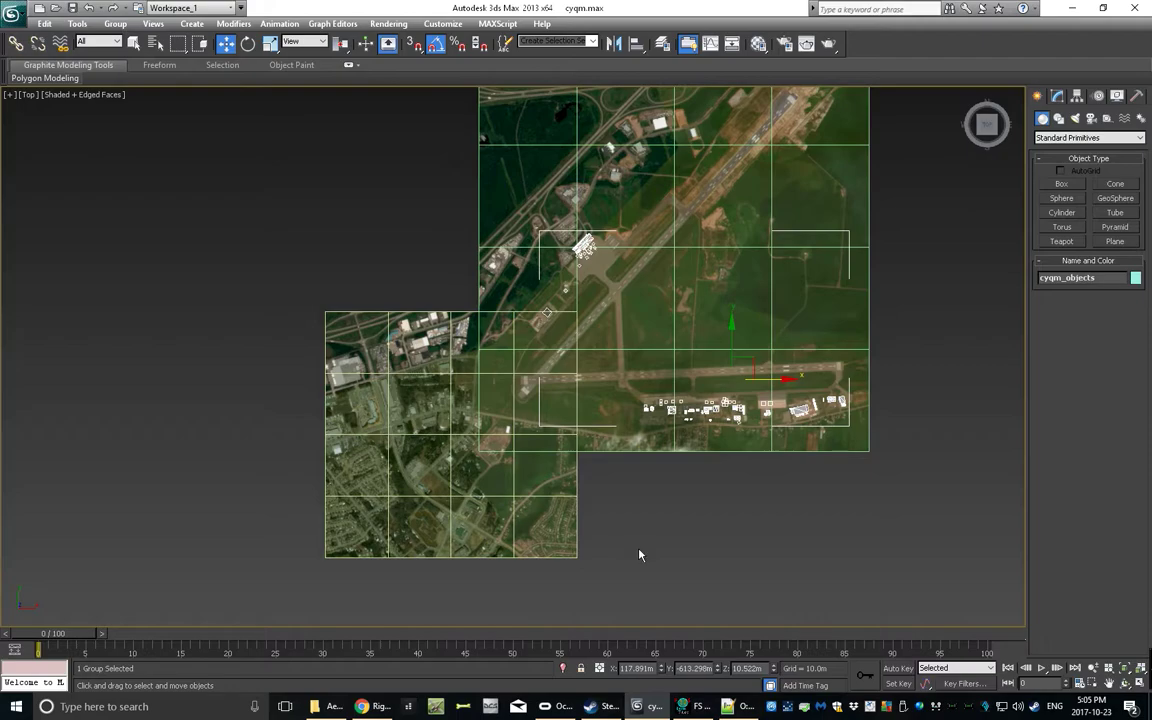
# Open tutorialinfo.txt in Notepad++ and select all three calculator and conversion links
pyautogui.click(740, 706)
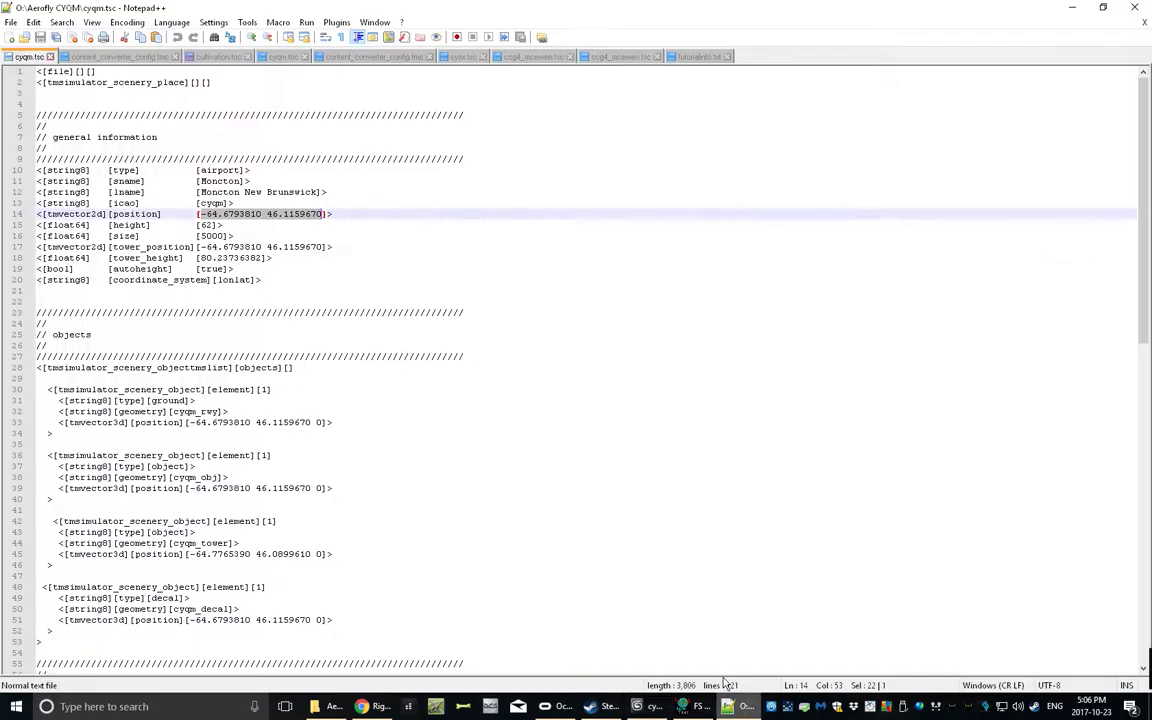
pyautogui.click(698, 56)
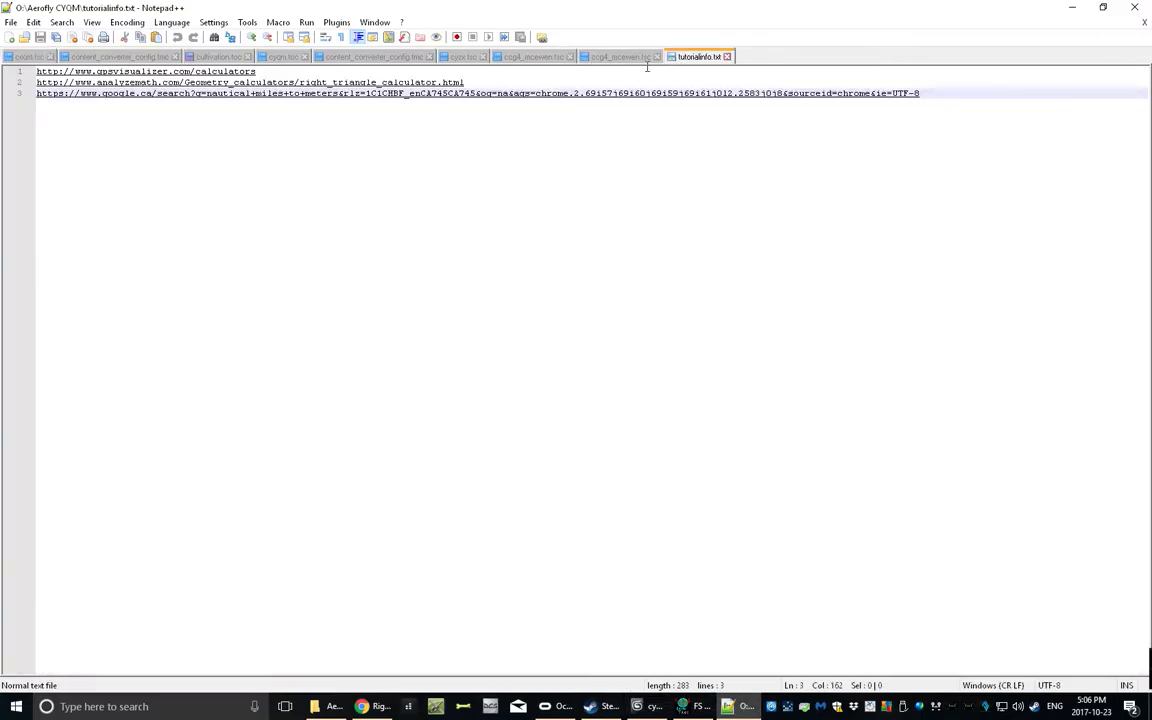
pyautogui.moveTo(938, 90); pyautogui.dragTo(36, 71)
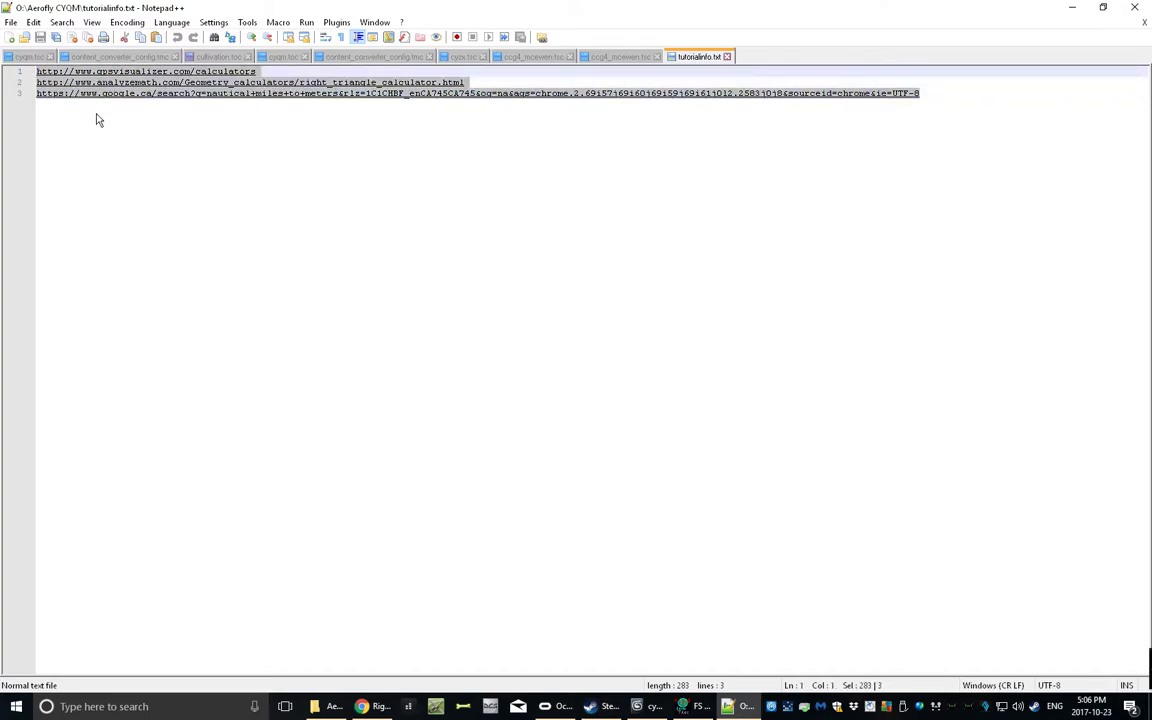